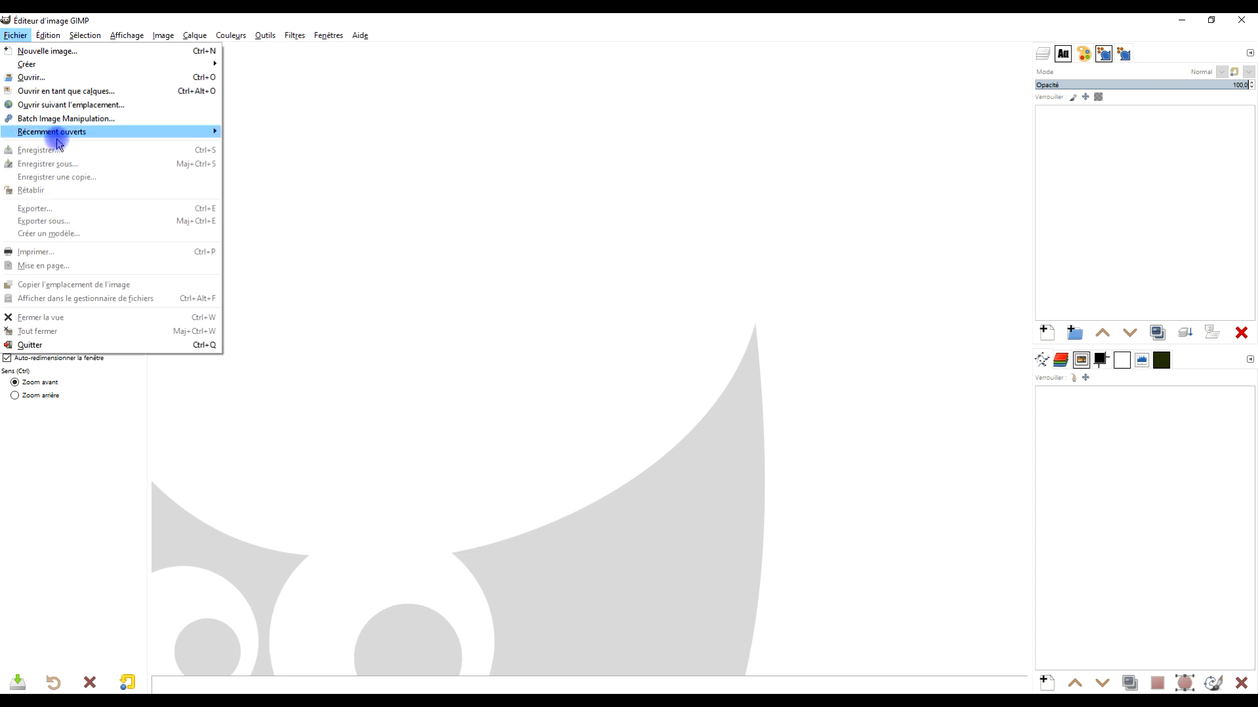
Step: Open all five JPG photos from the CUBE folder together as layers of one image
{"action": "left_click", "coordinate": [84, 92]}
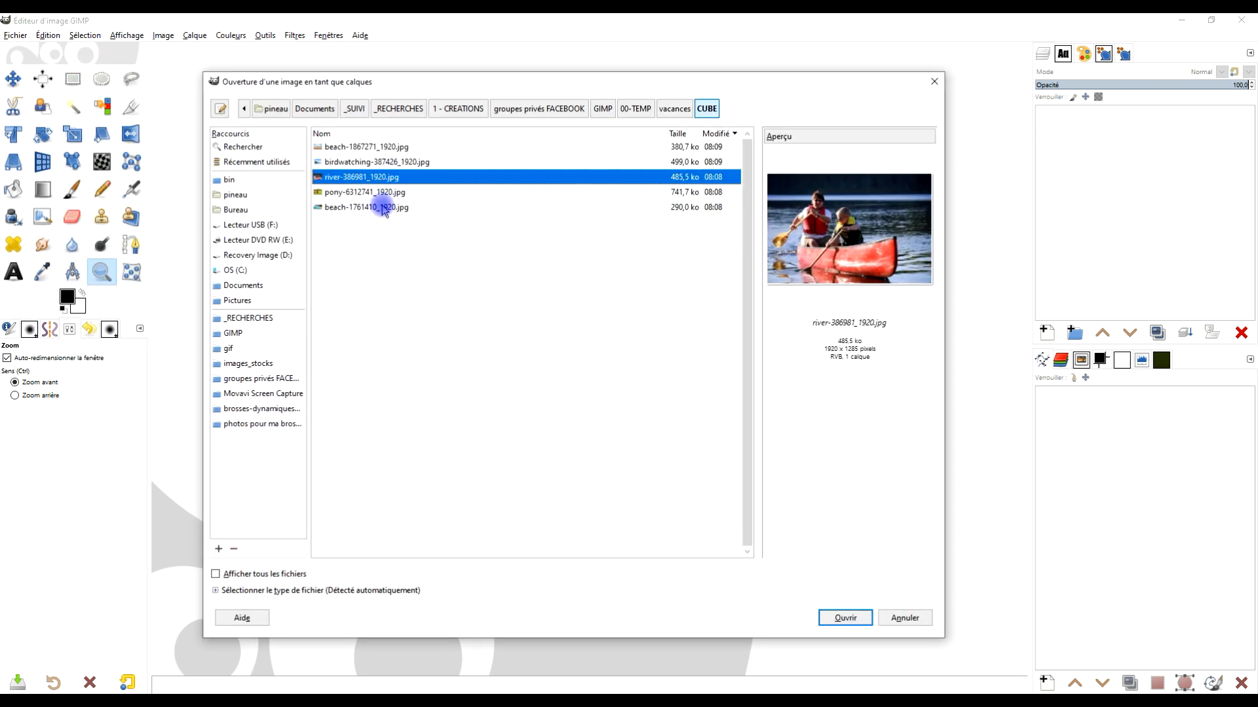
{"action": "left_click", "coordinate": [409, 193]}
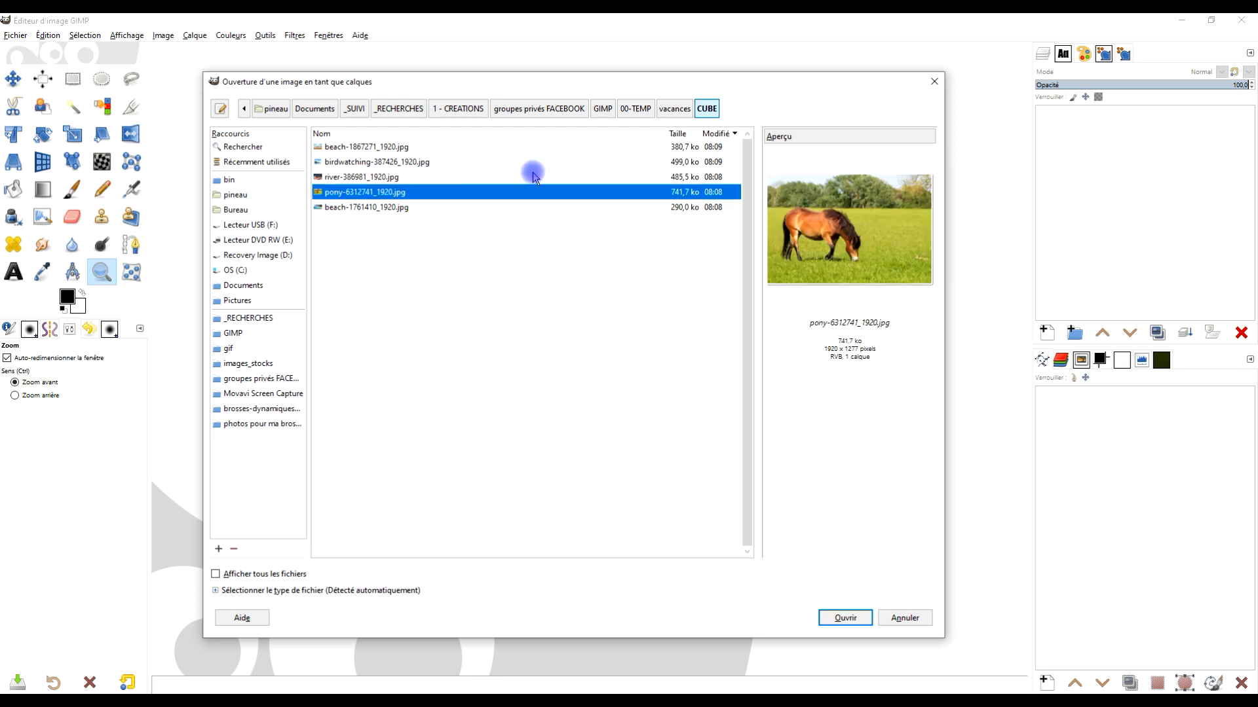
{"action": "key", "text": "ctrl+a"}
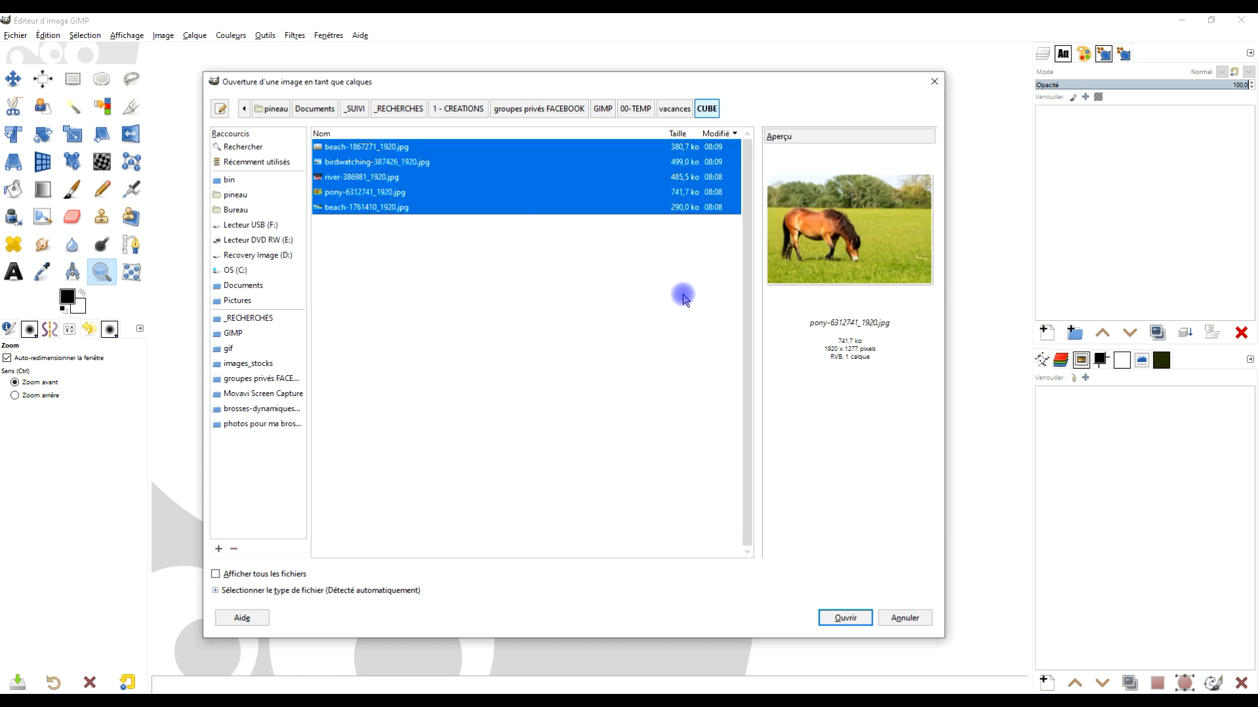
{"action": "left_click", "coordinate": [846, 619]}
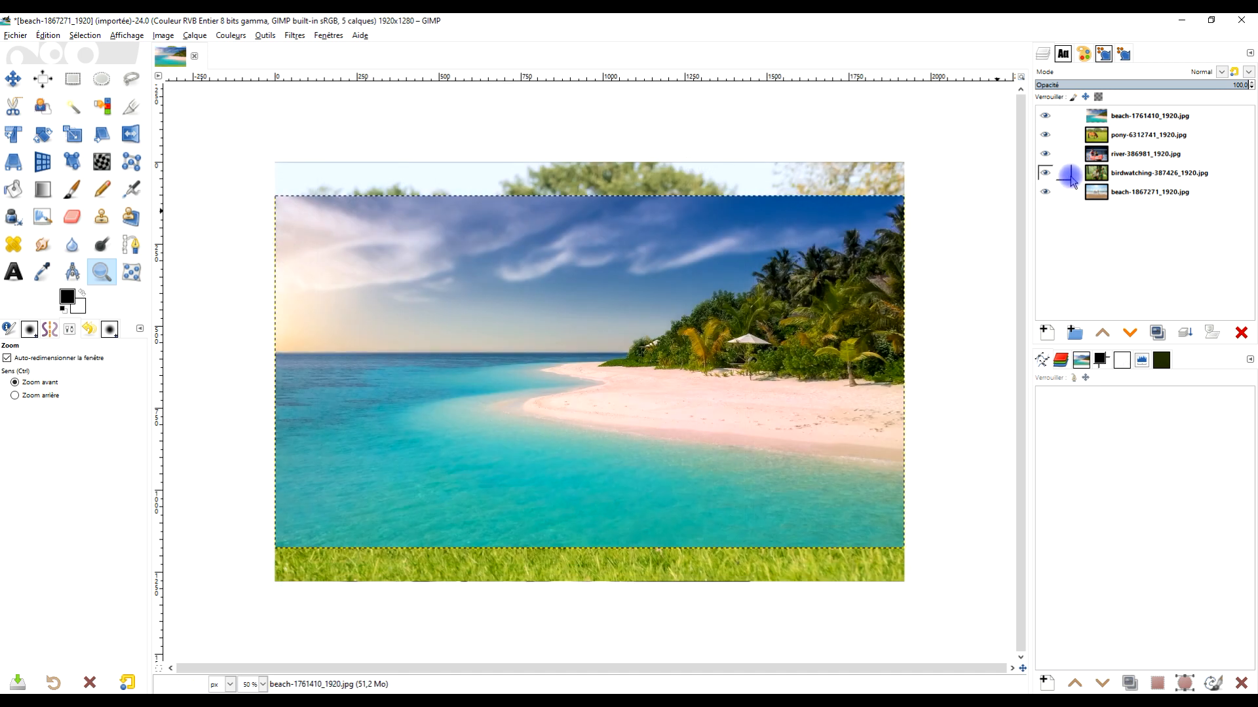
Step: Scale the beach-1761410_1920.jpg layer proportionally to about 2322 × 1300 px and shift it slightly left so it covers the whole canvas
{"action": "left_click", "coordinate": [1155, 119]}
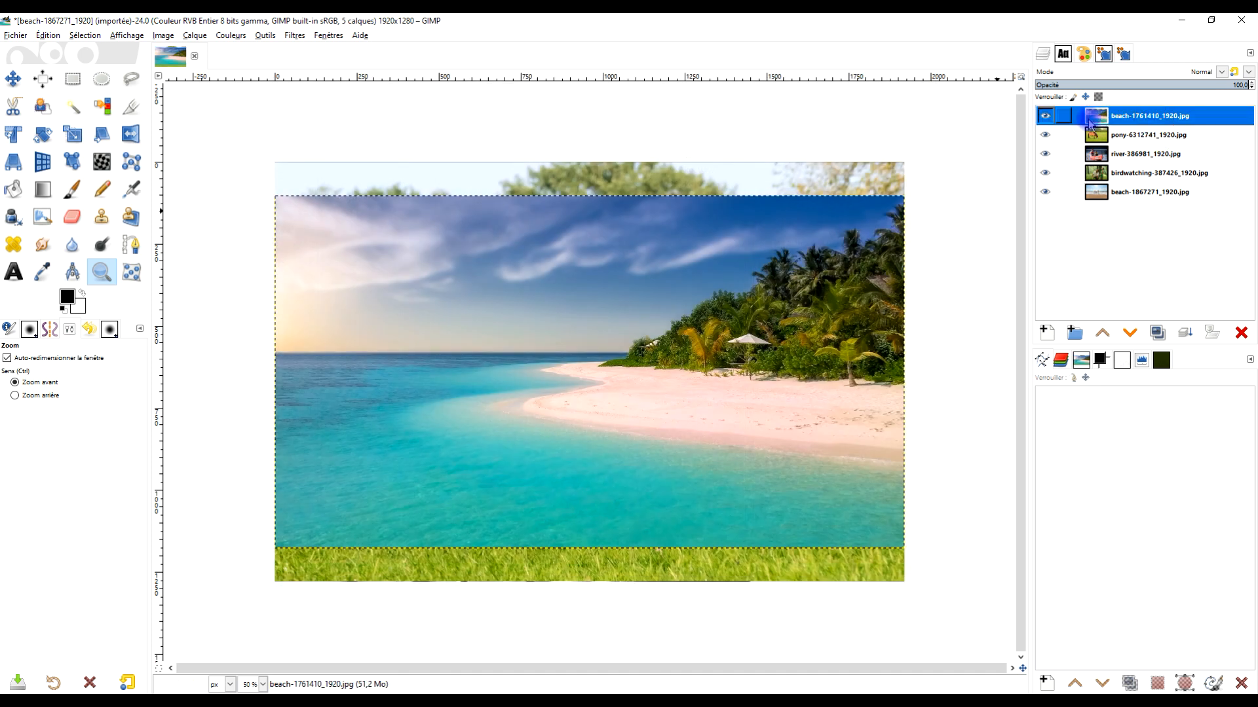
{"action": "left_click_drag", "start_coordinate": [1044, 117], "coordinate": [1123, 121]}
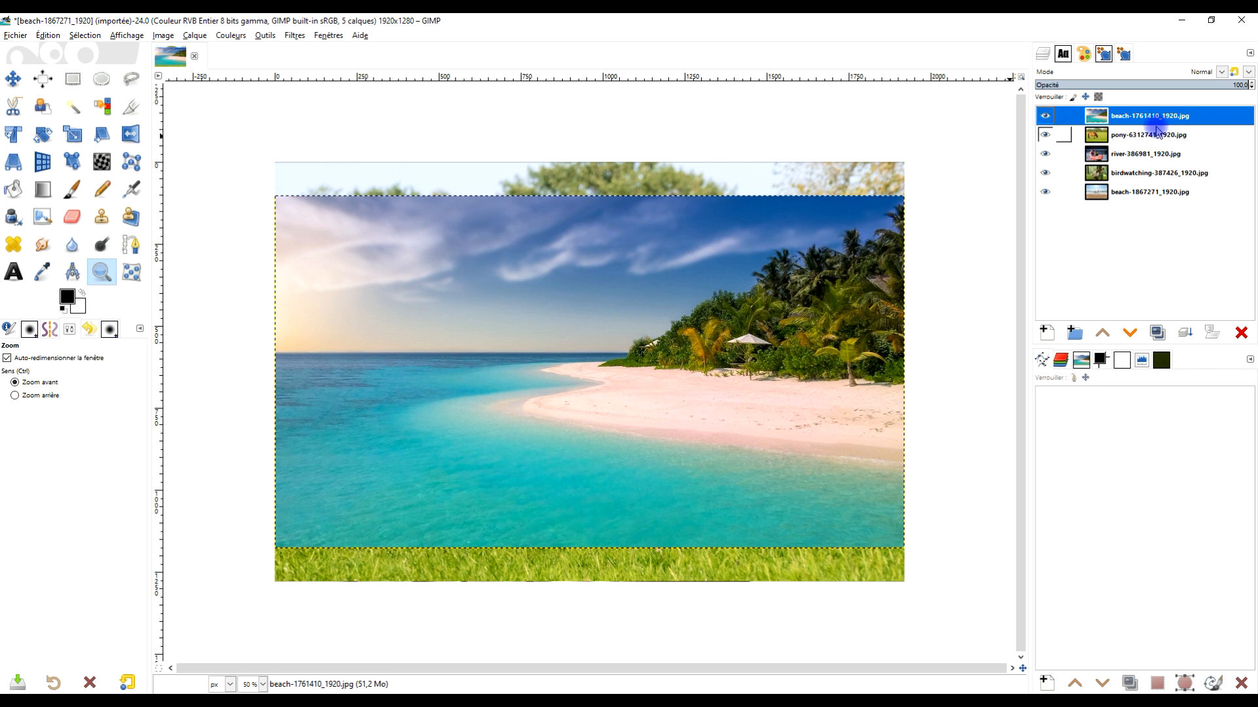
{"action": "left_click", "coordinate": [72, 135]}
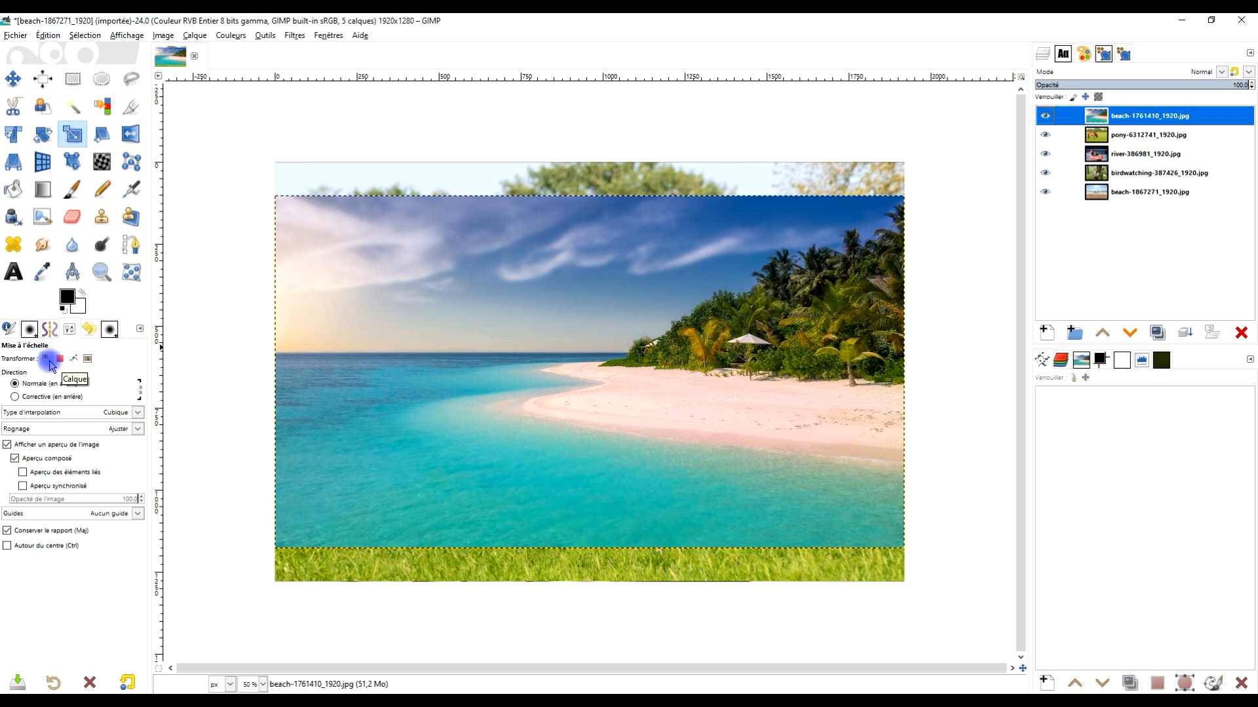
{"action": "left_click", "coordinate": [103, 413]}
{"action": "left_click", "coordinate": [74, 458]}
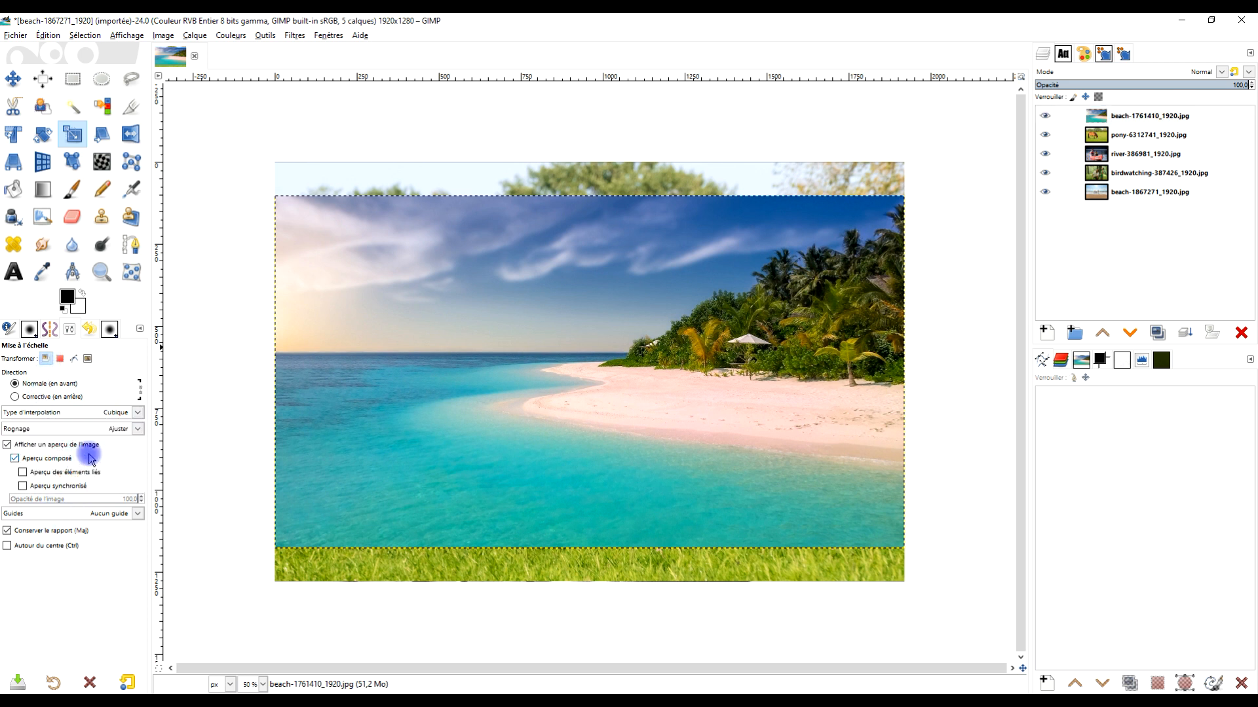
{"action": "left_click", "coordinate": [51, 531]}
{"action": "left_click", "coordinate": [52, 532]}
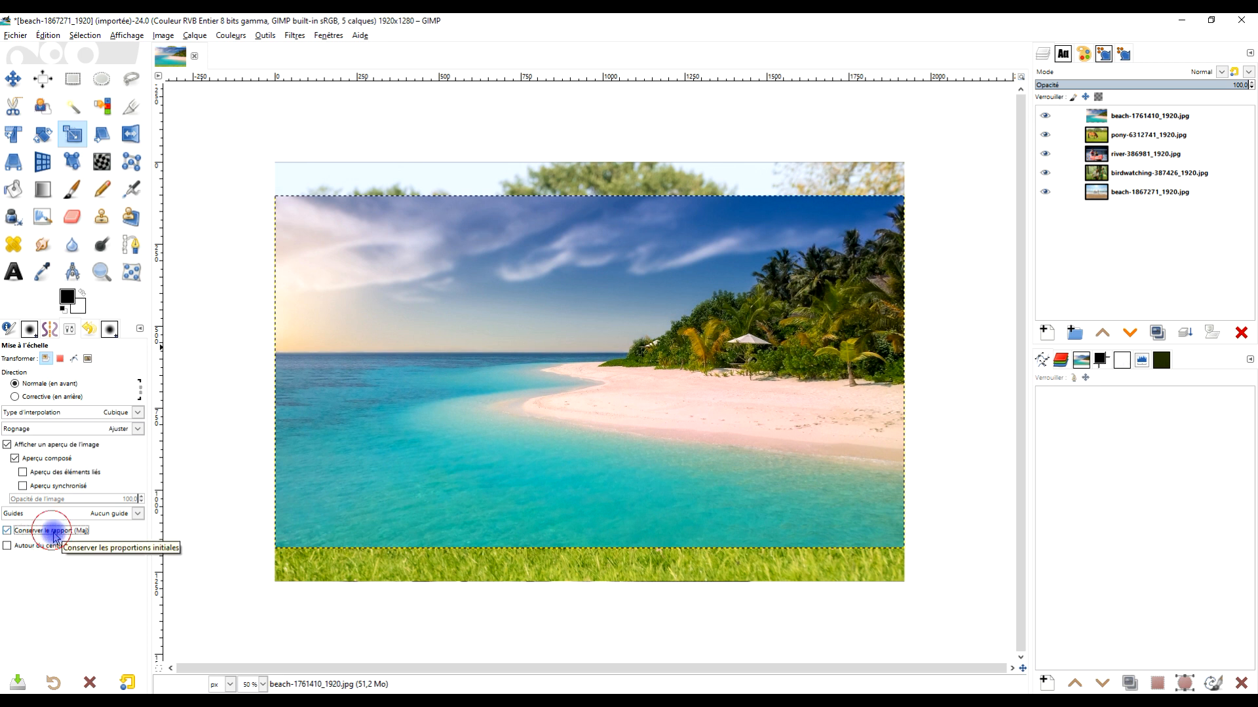
{"action": "left_click", "coordinate": [637, 335]}
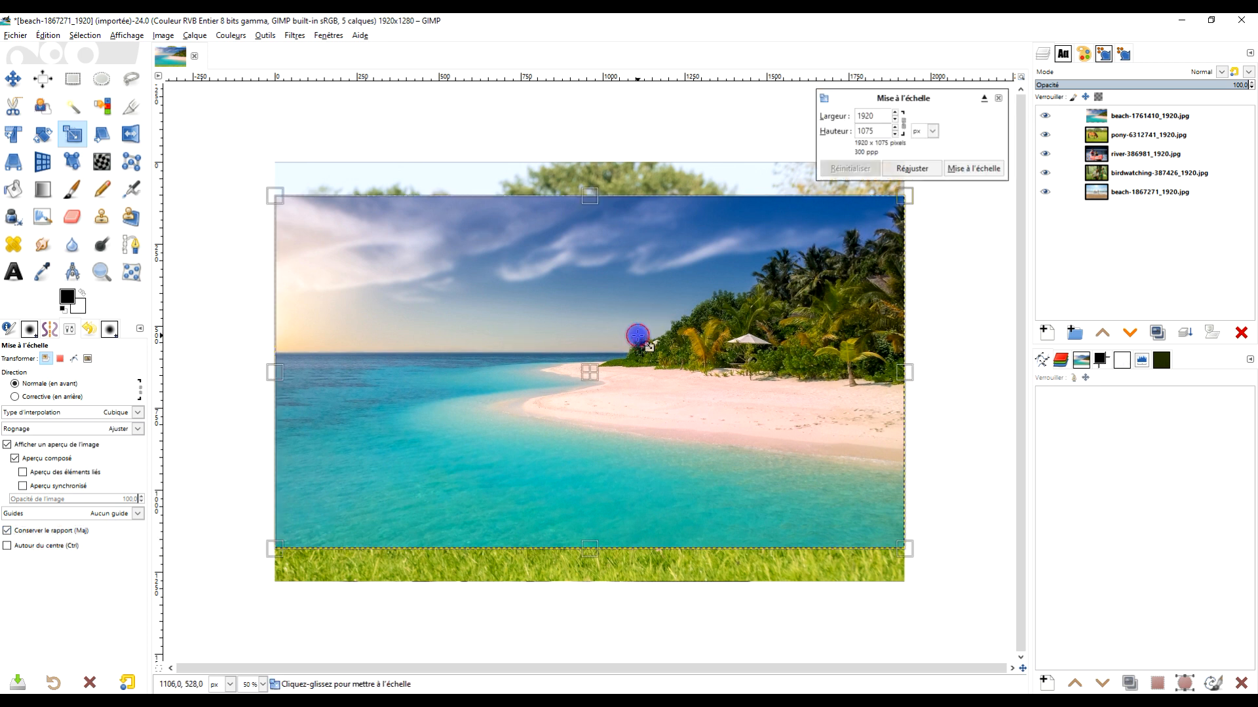
{"action": "left_click_drag", "start_coordinate": [272, 195], "coordinate": [227, 136]}
{"action": "left_click_drag", "start_coordinate": [911, 551], "coordinate": [979, 594]}
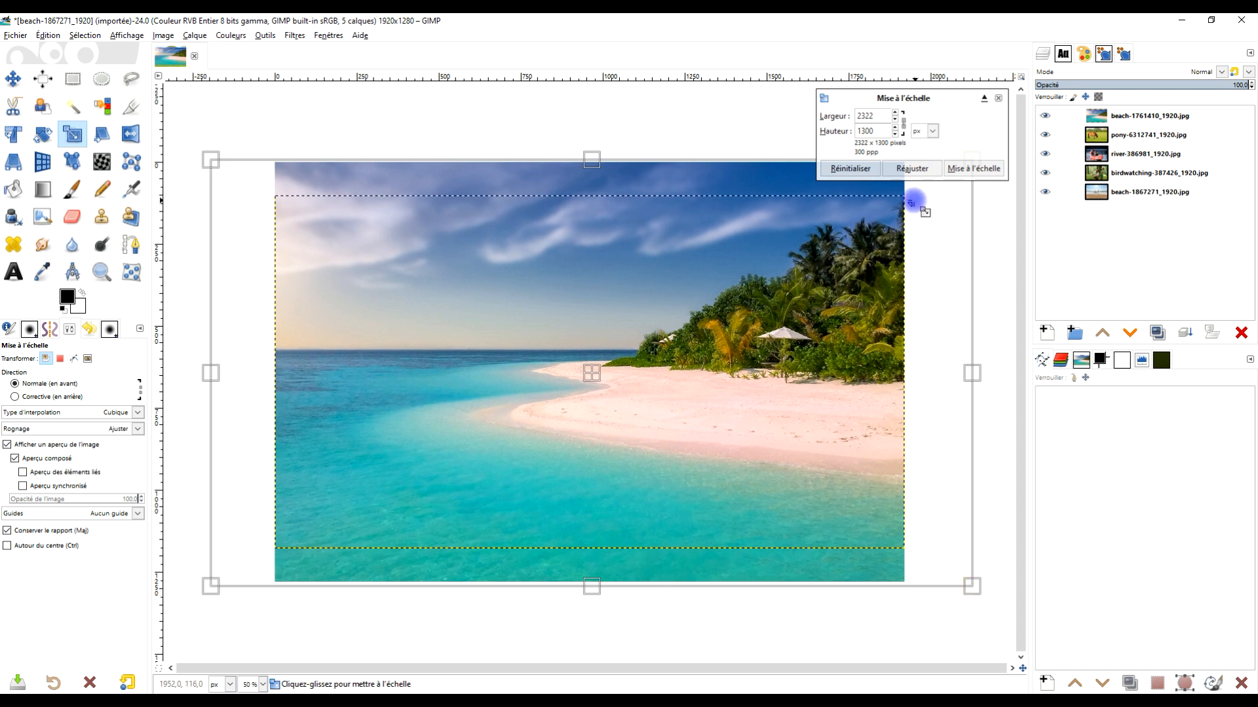
{"action": "mouse_move", "coordinate": [591, 372]}
{"action": "left_mouse_down"}
{"action": "mouse_move", "coordinate": [562, 386]}
{"action": "mouse_move", "coordinate": [573, 387]}
{"action": "left_mouse_up"}
{"action": "left_click", "coordinate": [968, 169]}
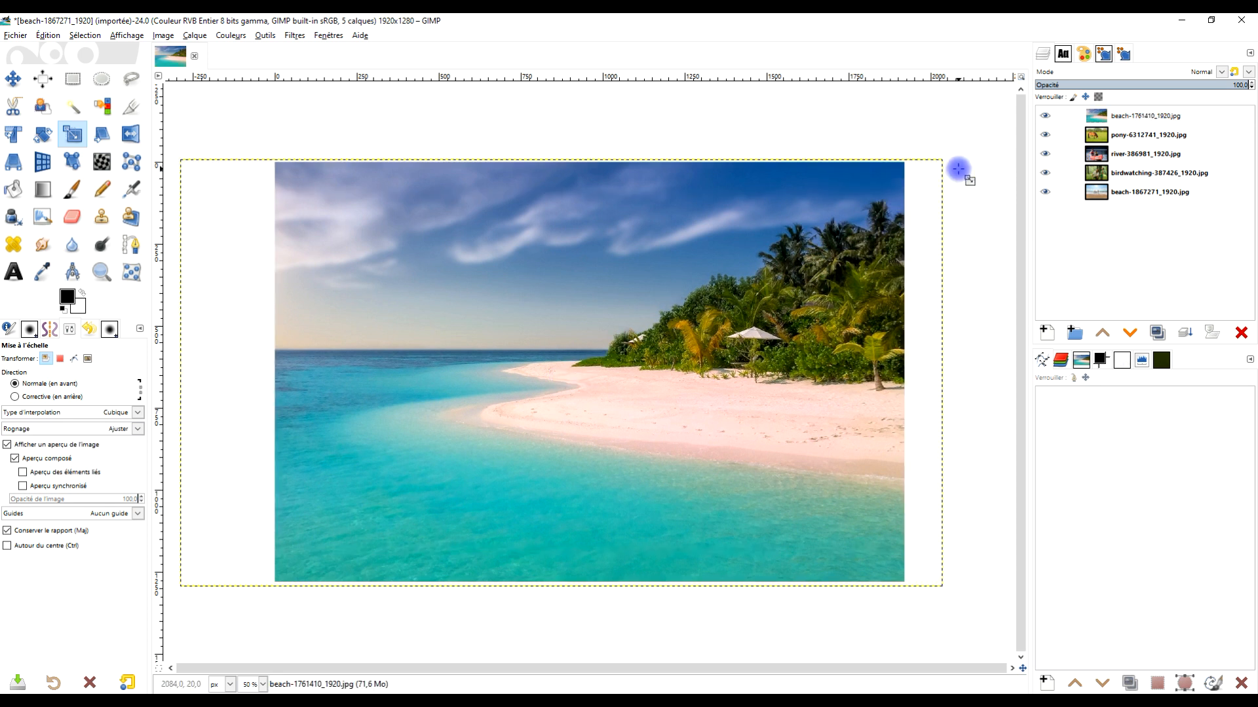
Step: Fit the beach-1761410_1920.jpg layer's boundary to the image dimensions
{"action": "right_click", "coordinate": [1111, 123]}
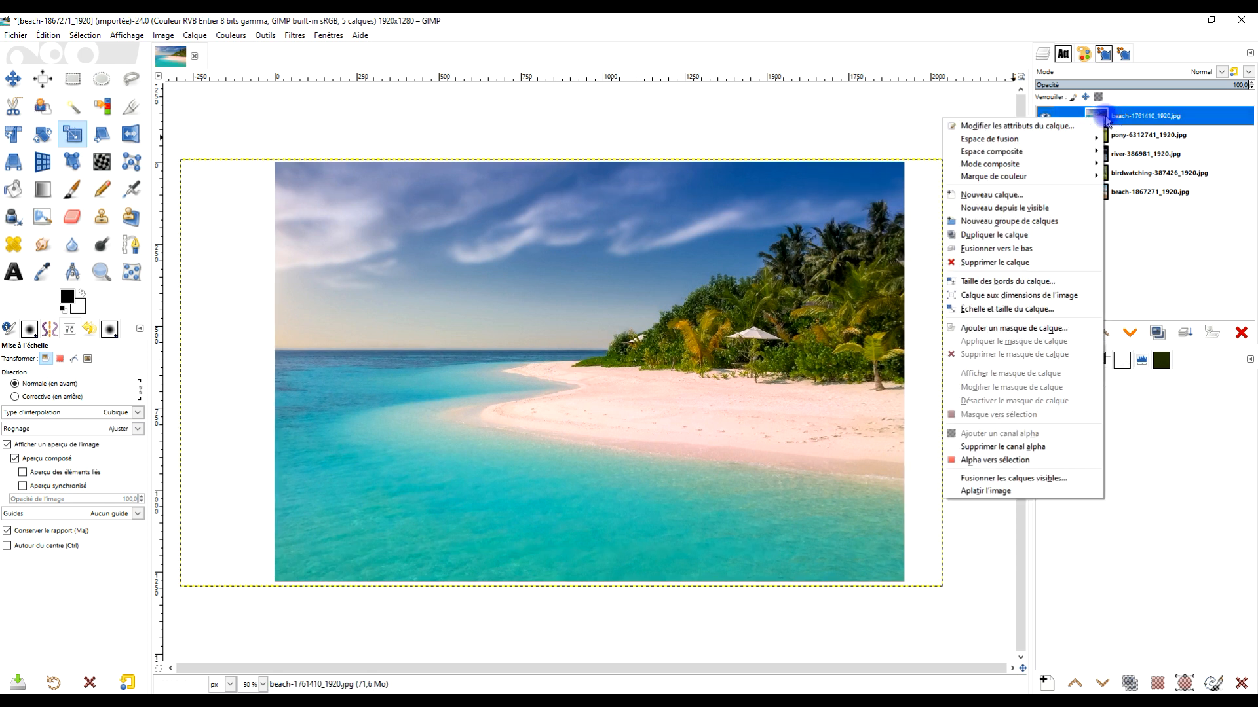
{"action": "left_click", "coordinate": [1048, 298]}
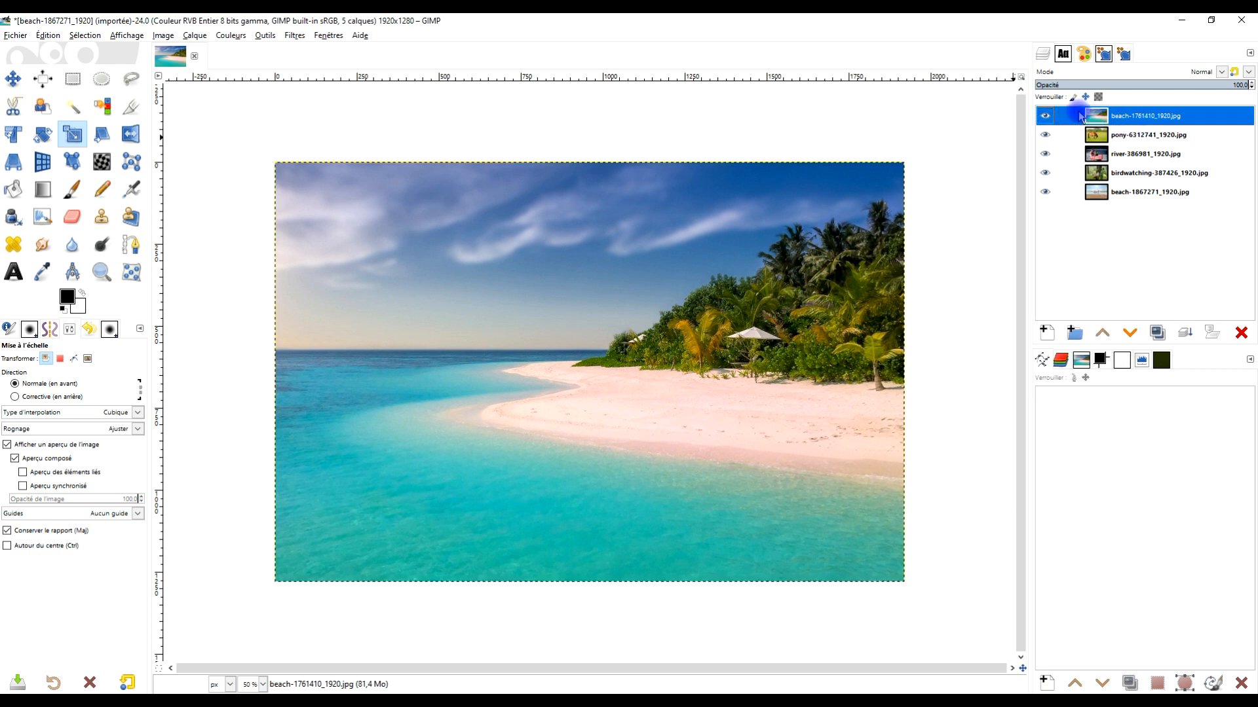
Step: Apply the G'MIC-Qt filter Frame [Cube] with all visible layers as input and in-place output
{"action": "left_click", "coordinate": [289, 37]}
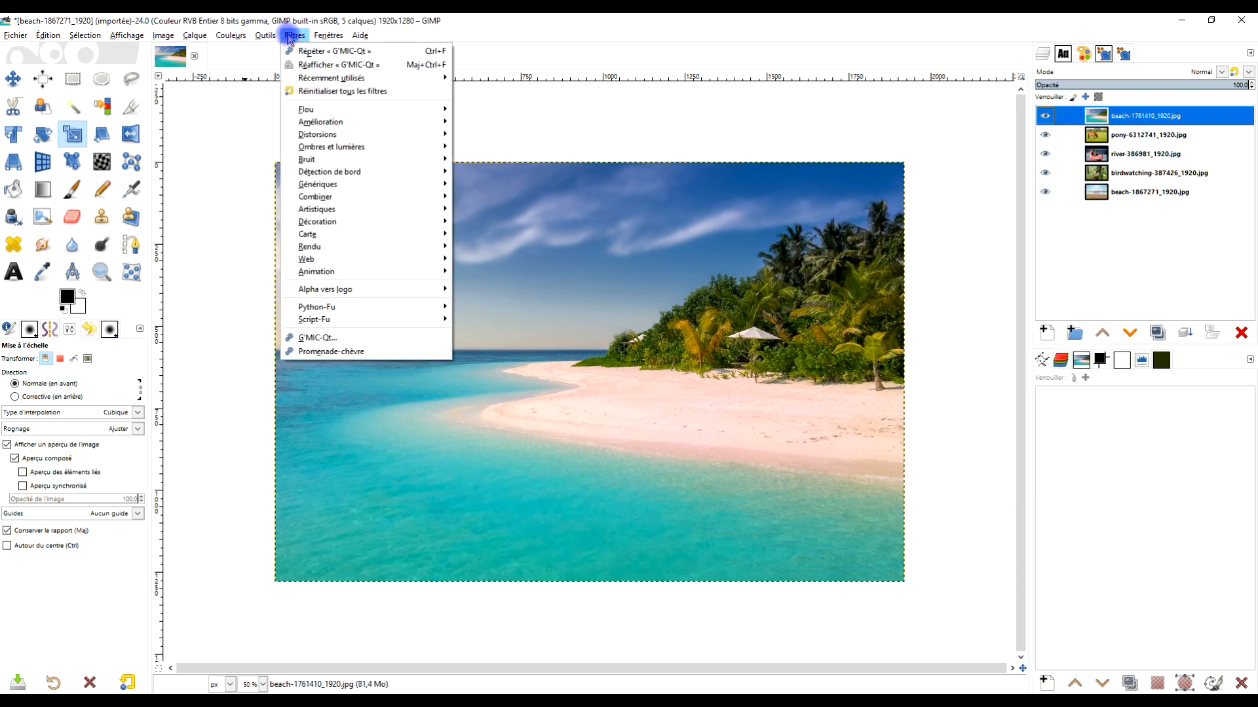
{"action": "left_click", "coordinate": [319, 339]}
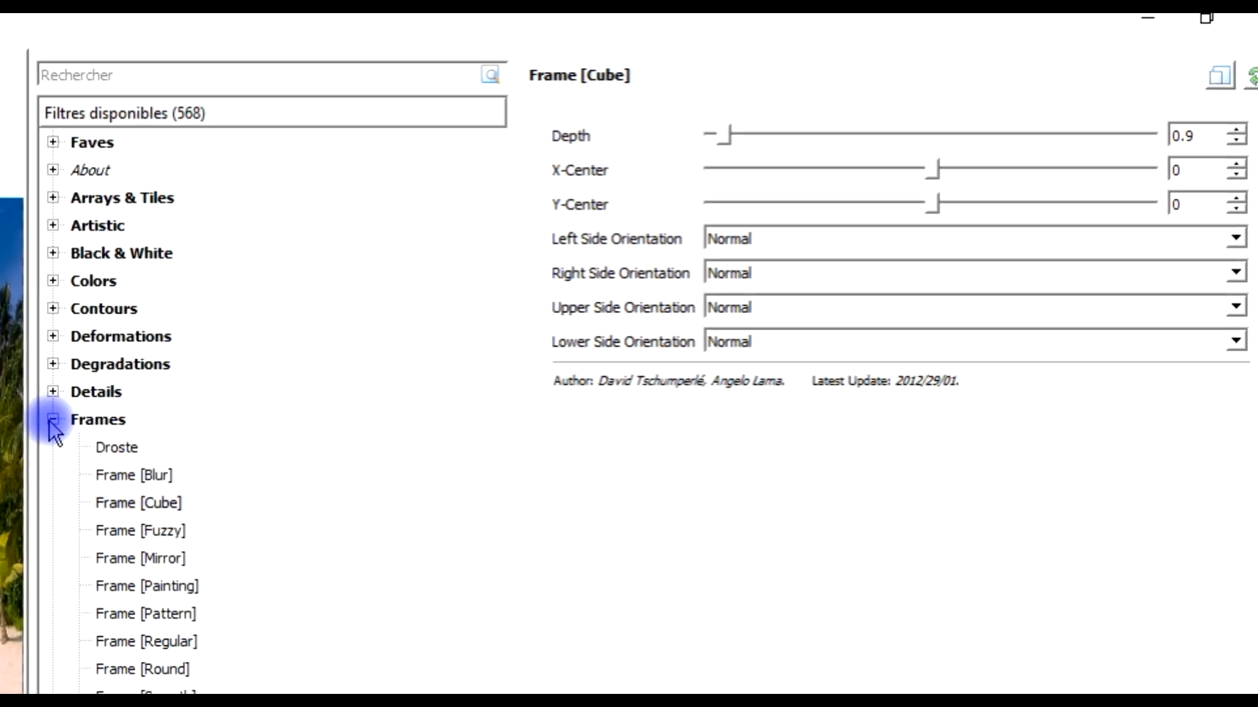
{"action": "left_click", "coordinate": [118, 80]}
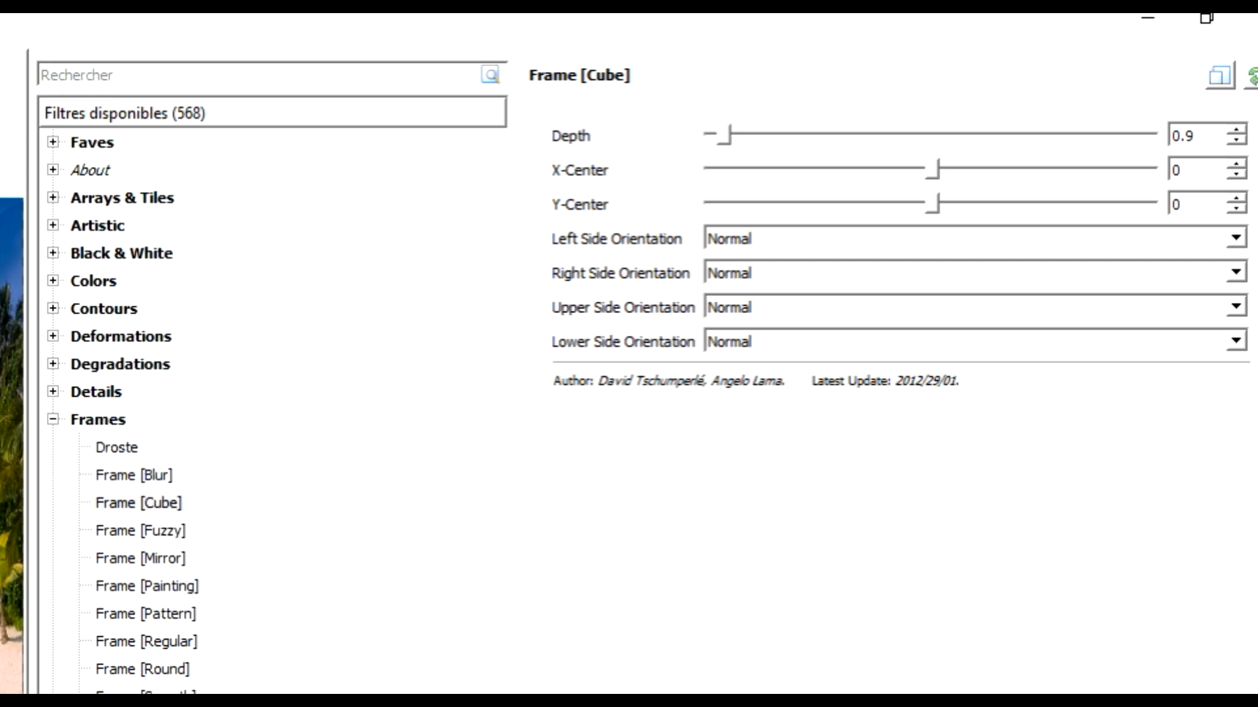
{"action": "left_click", "coordinate": [1253, 75]}
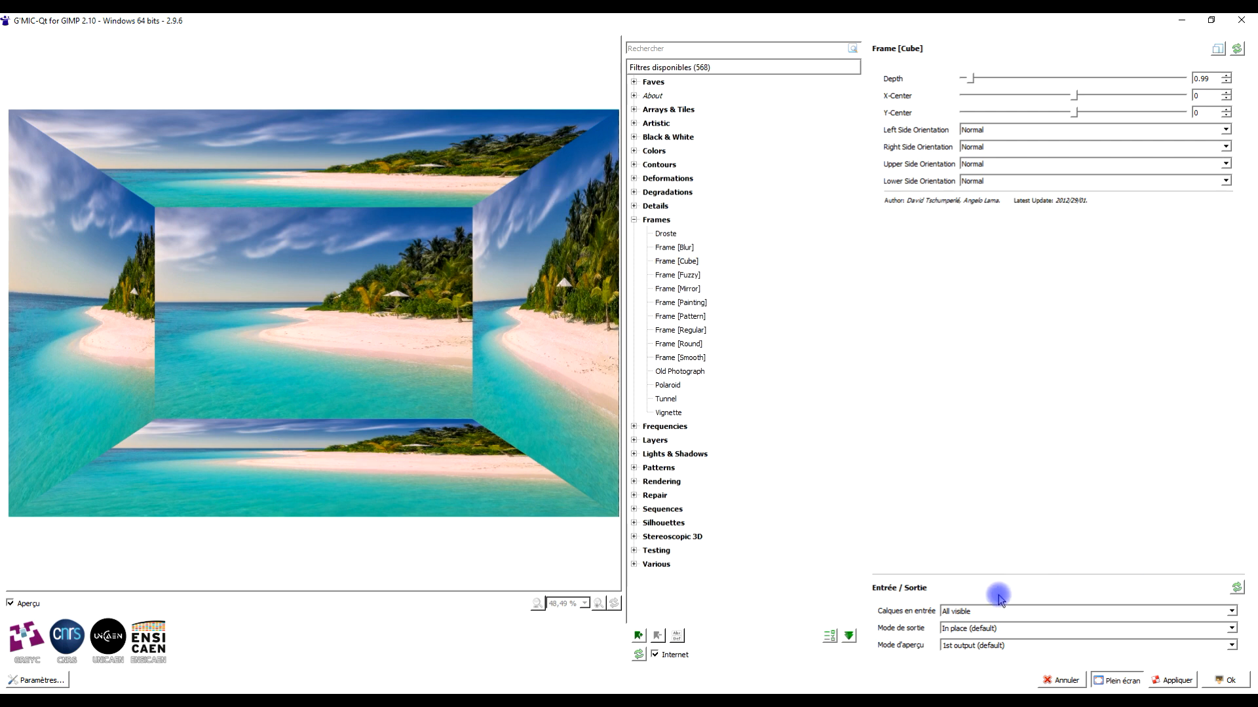
{"action": "left_click", "coordinate": [957, 613]}
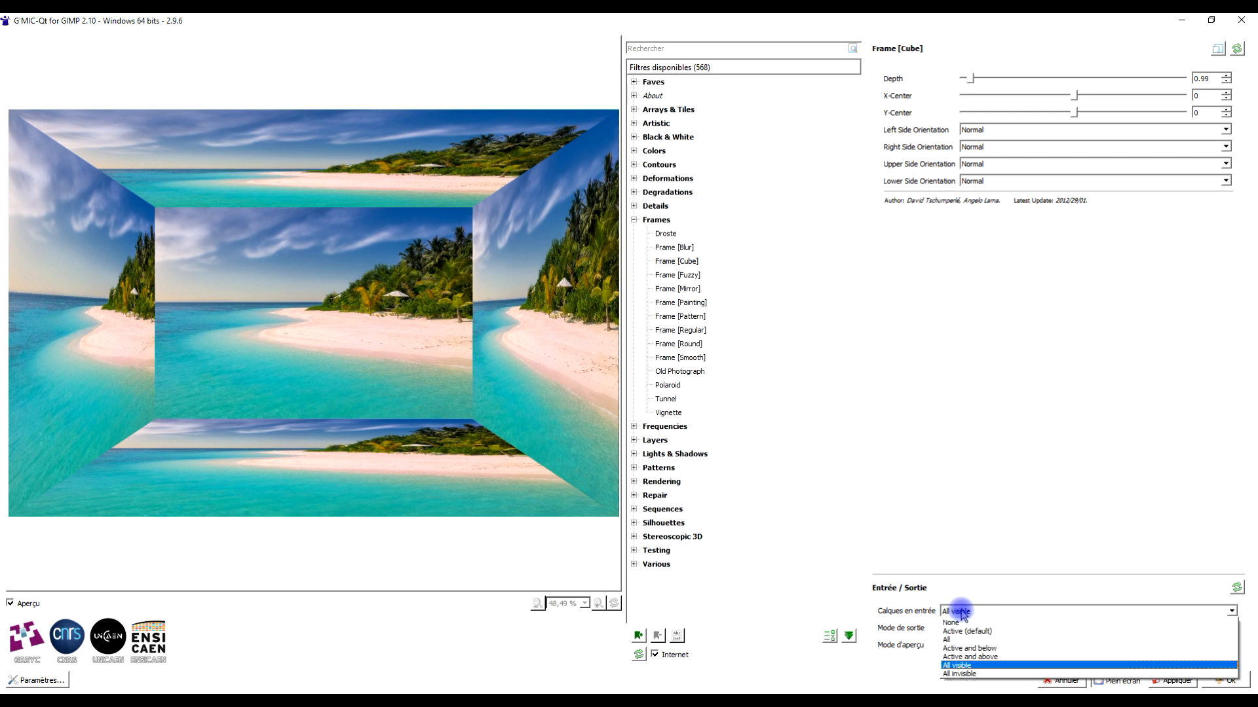
{"action": "left_click", "coordinate": [963, 665]}
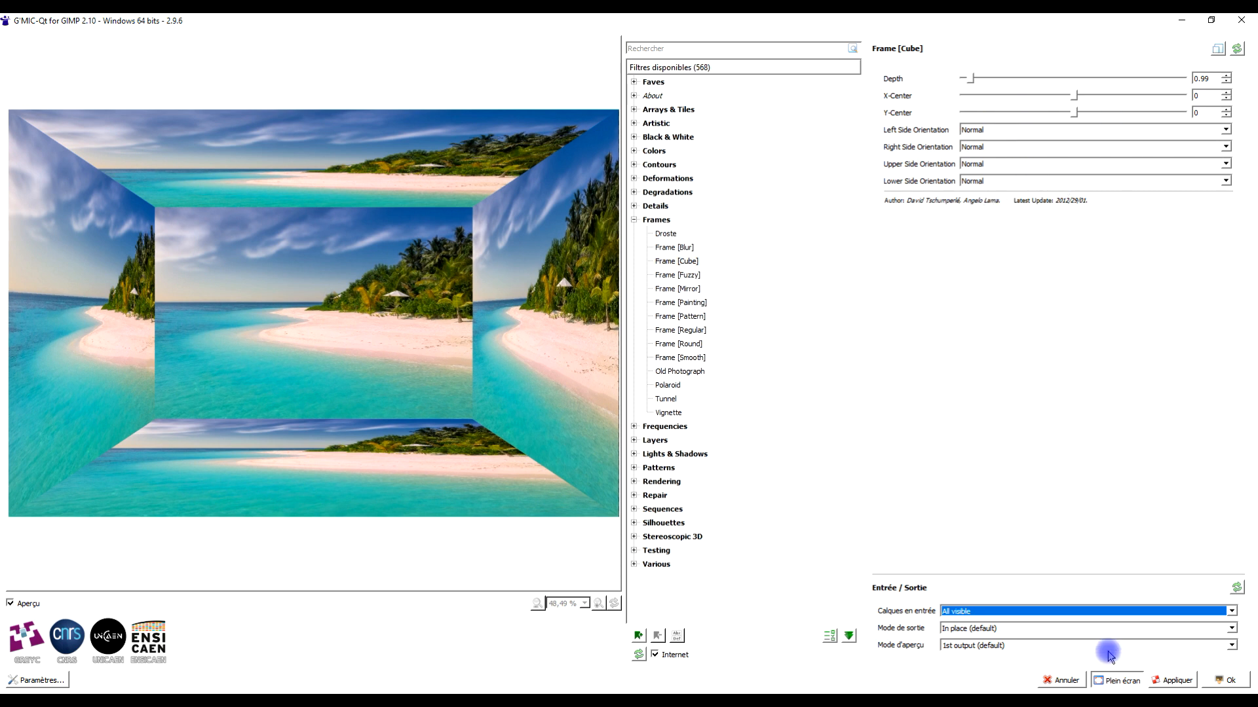
{"action": "left_click", "coordinate": [1227, 681]}
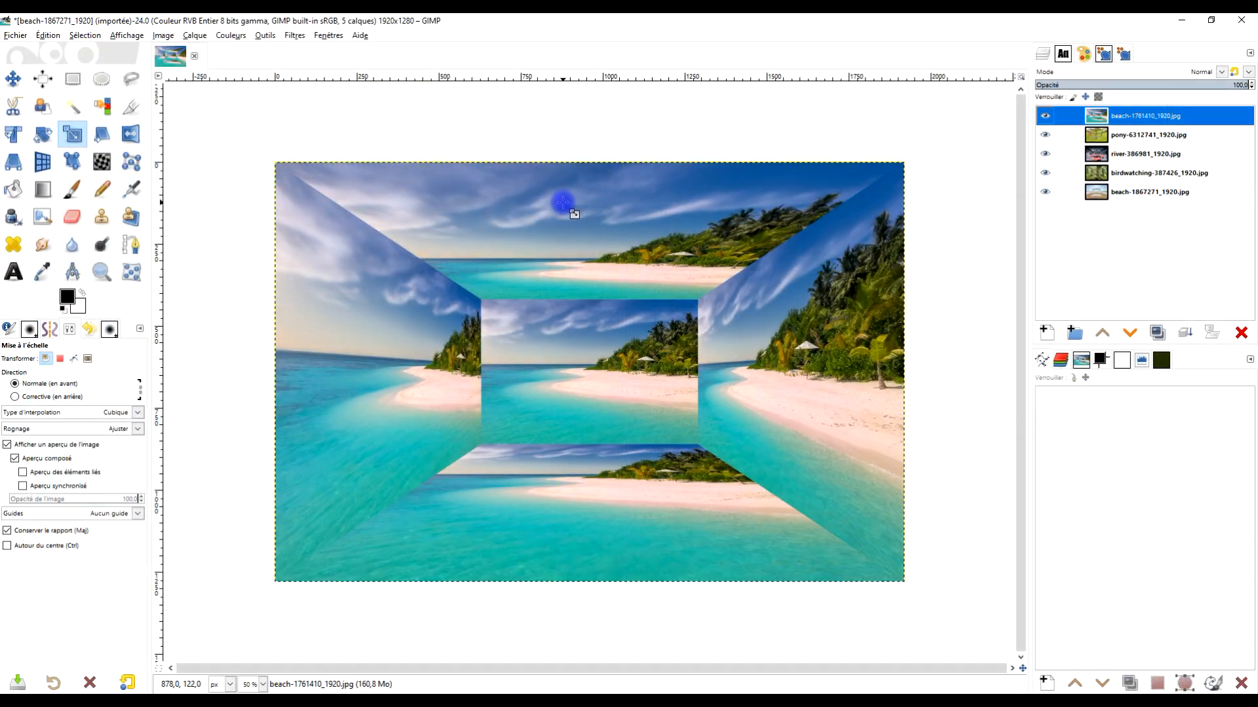
Step: Outline the cube's right face on the beach layer with a straight-sided Free Select polygon extending slightly past the canvas edge
{"action": "left_click", "coordinate": [100, 273]}
{"action": "left_click_drag", "start_coordinate": [263, 153], "coordinate": [924, 606]}
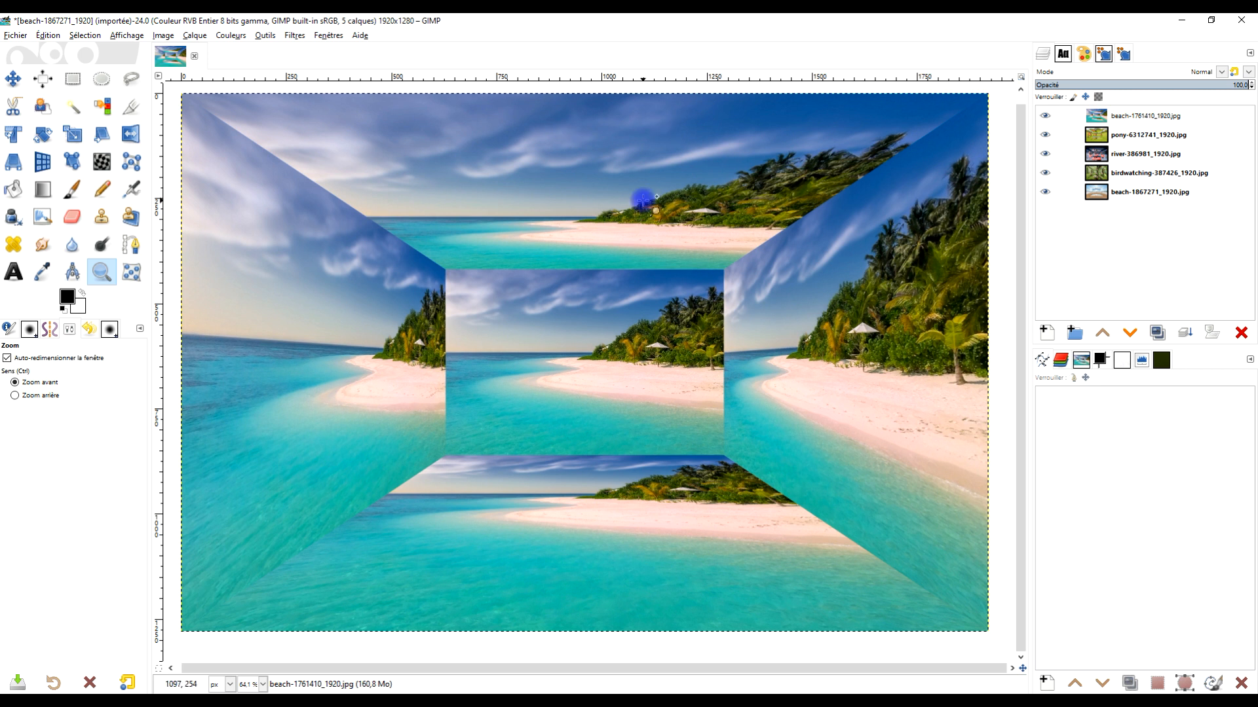
{"action": "left_click", "coordinate": [131, 80]}
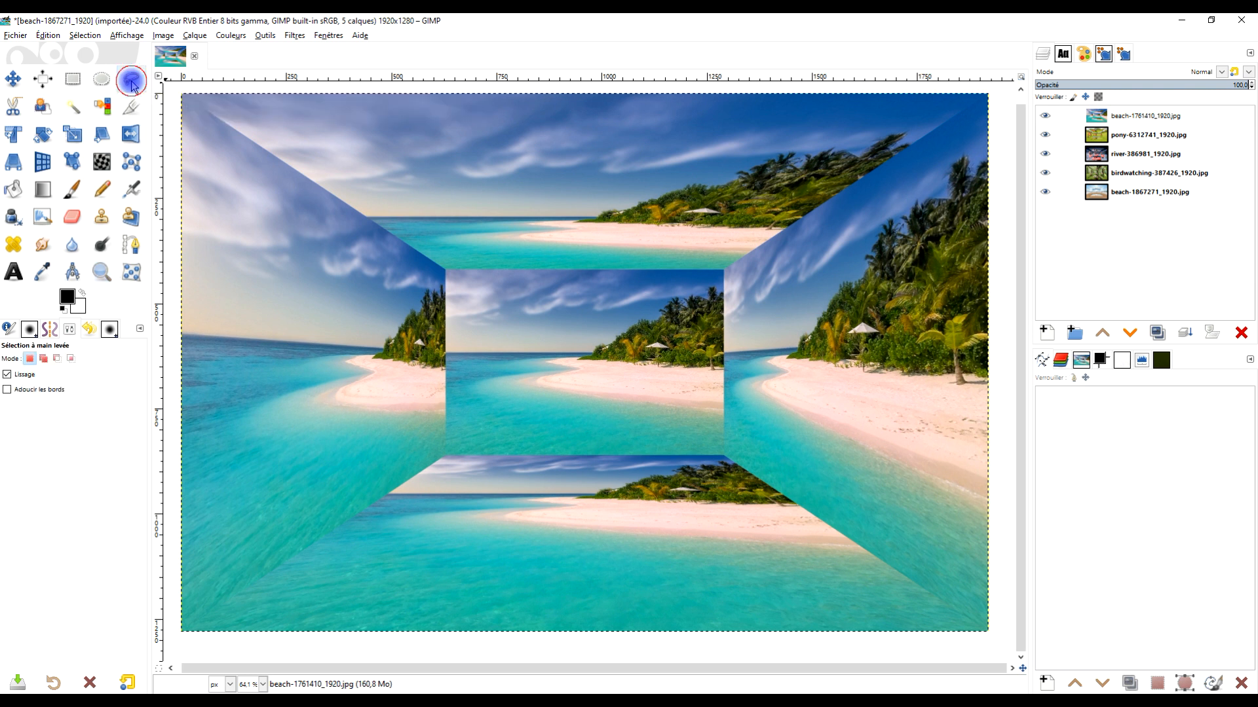
{"action": "left_click", "coordinate": [723, 269]}
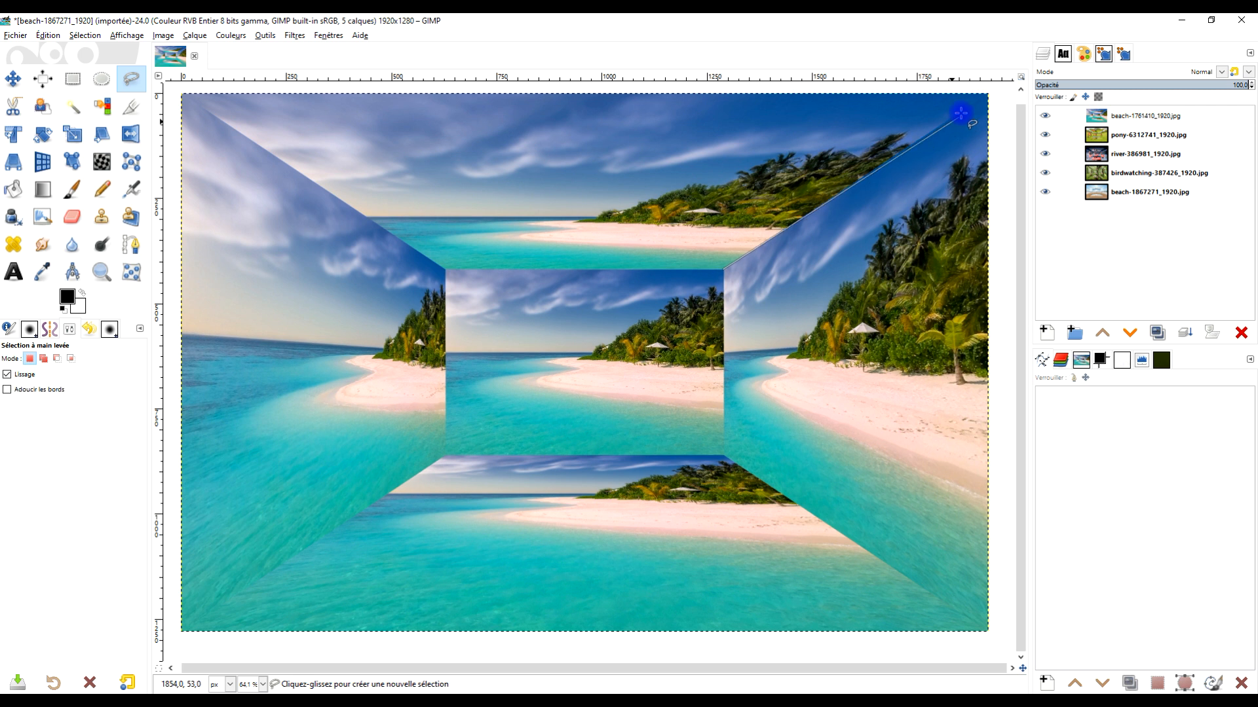
{"action": "left_click", "coordinate": [1002, 86]}
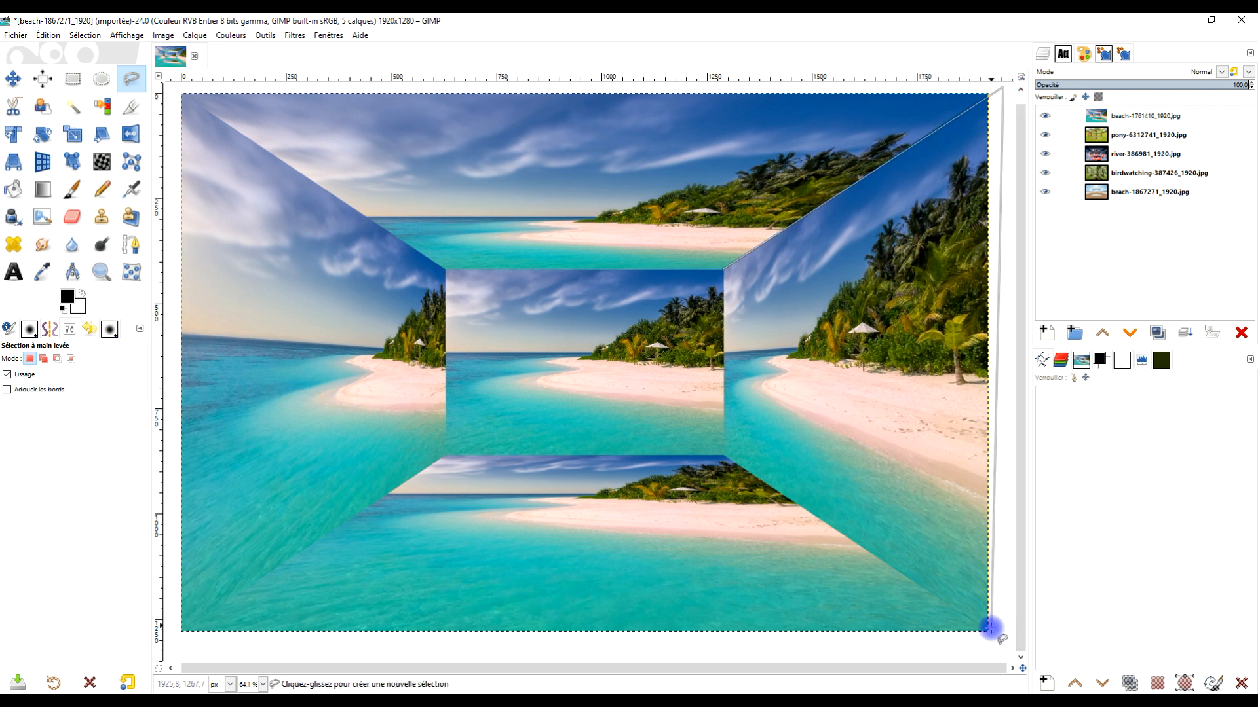
{"action": "left_click", "coordinate": [993, 636]}
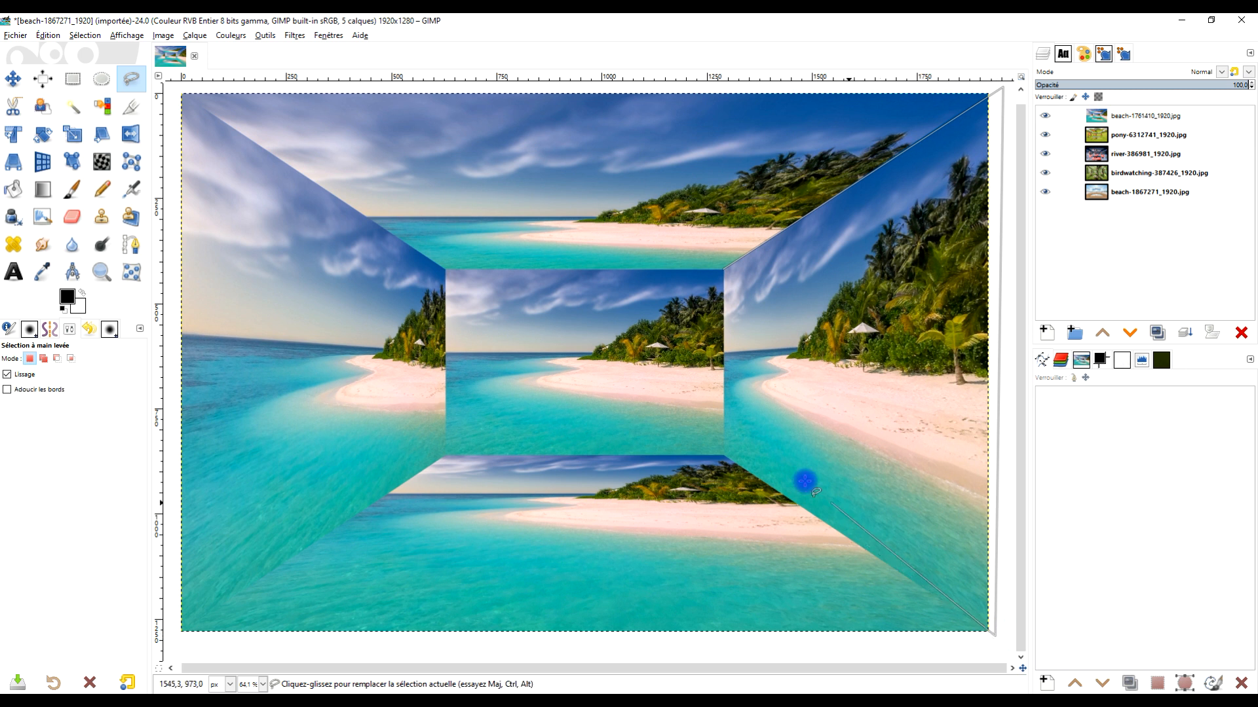
{"action": "left_click", "coordinate": [722, 456]}
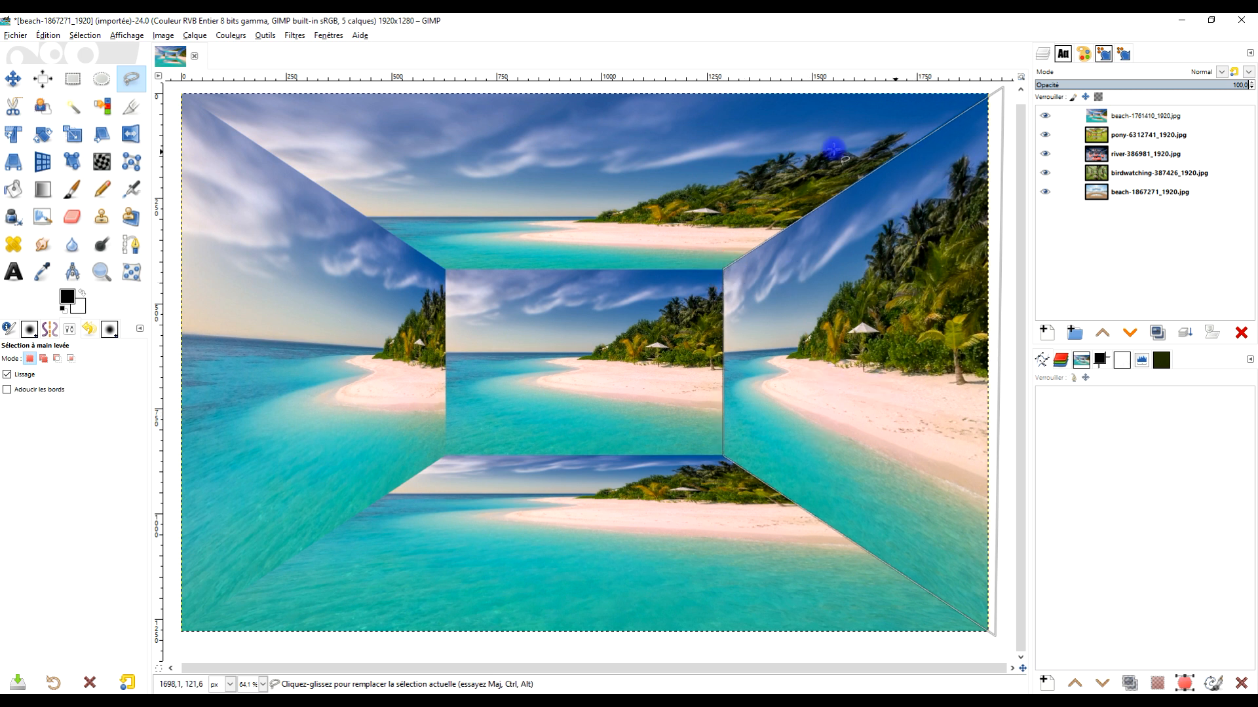
Step: Align the selection's upper inner point exactly with the upper-right corner of the cube's central panel
{"action": "scroll", "coordinate": [721, 272], "scroll_direction": "up", "scroll_amount": 7}
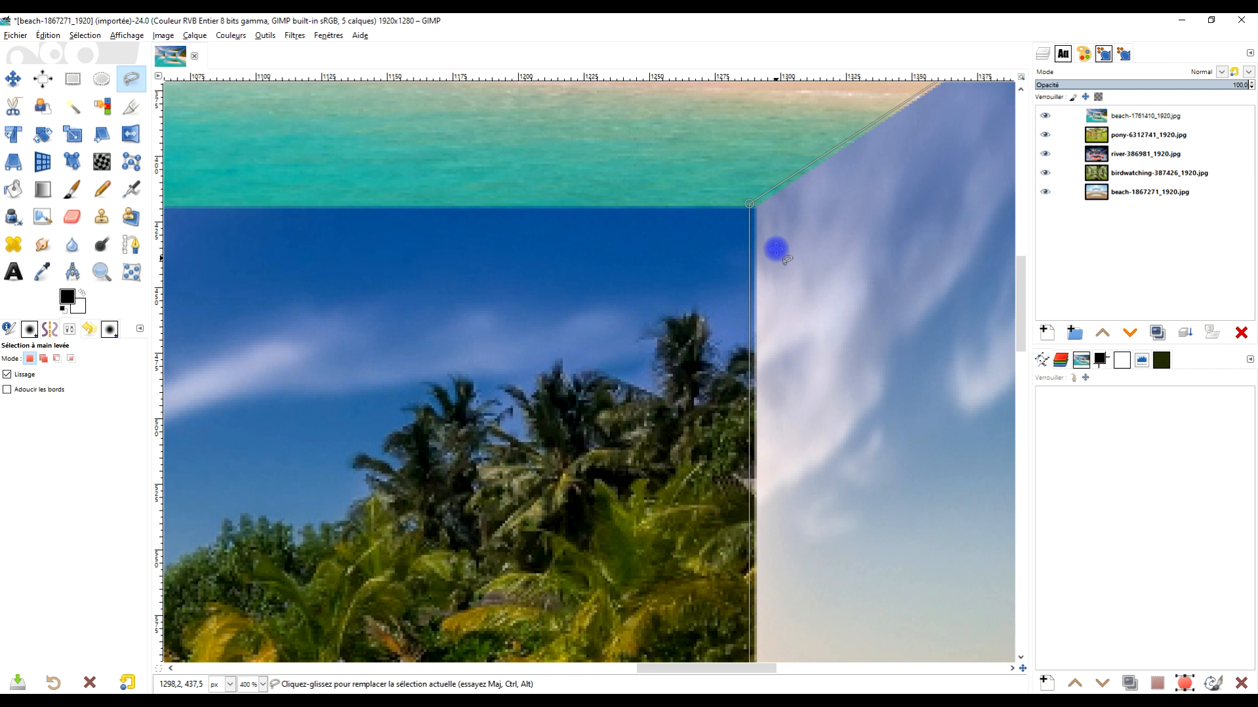
{"action": "scroll", "coordinate": [754, 227], "scroll_direction": "up", "scroll_amount": 2}
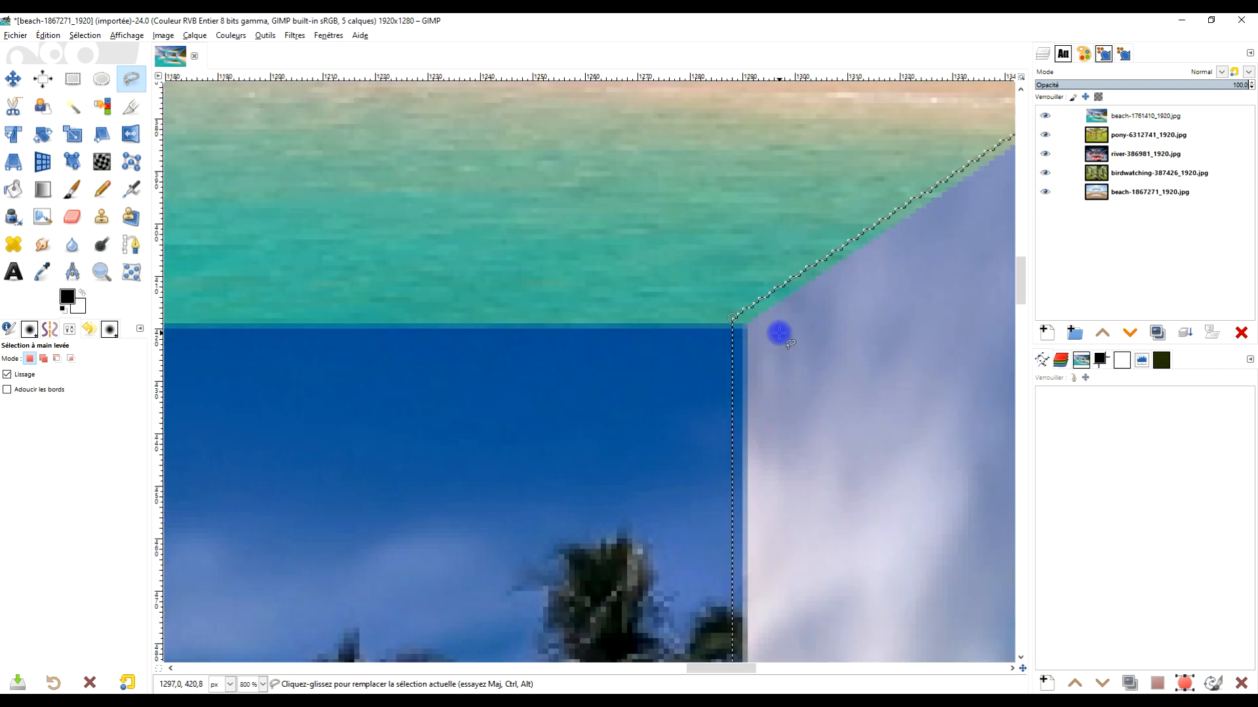
{"action": "scroll", "coordinate": [782, 336], "scroll_direction": "up", "scroll_amount": 1}
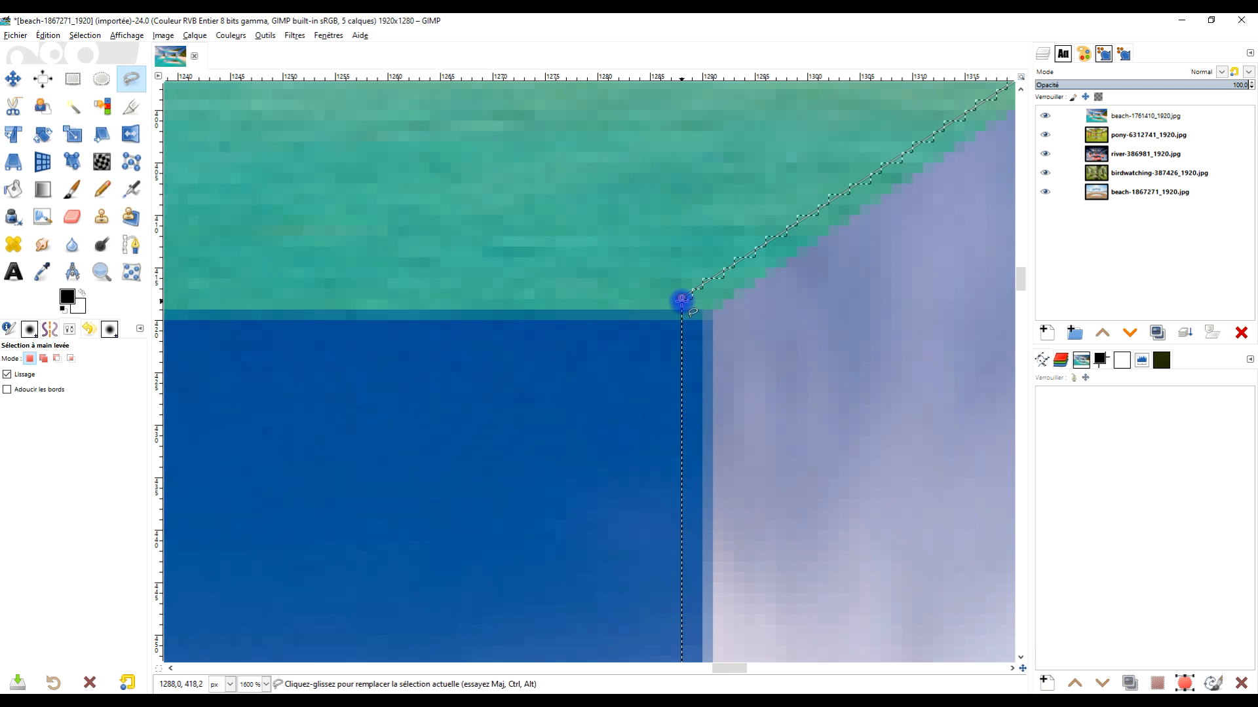
{"action": "mouse_move", "coordinate": [681, 298]}
{"action": "left_mouse_down"}
{"action": "mouse_move", "coordinate": [699, 321]}
{"action": "mouse_move", "coordinate": [714, 313]}
{"action": "left_mouse_up"}
{"action": "key", "text": "Return"}
Step: Align the selection's lower inner point exactly with the lower-right corner of the cube's central panel
{"action": "scroll", "coordinate": [815, 391], "scroll_direction": "down", "scroll_amount": 5}
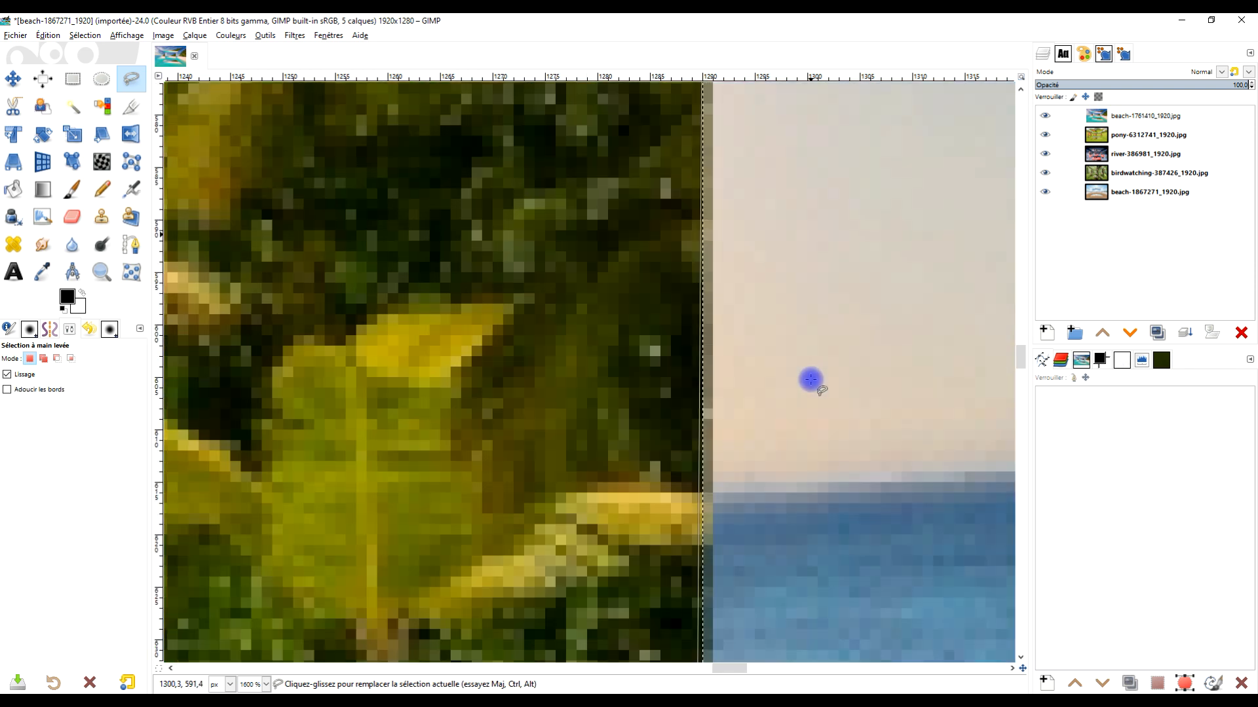
{"action": "scroll", "coordinate": [810, 379], "scroll_direction": "down", "scroll_amount": 7}
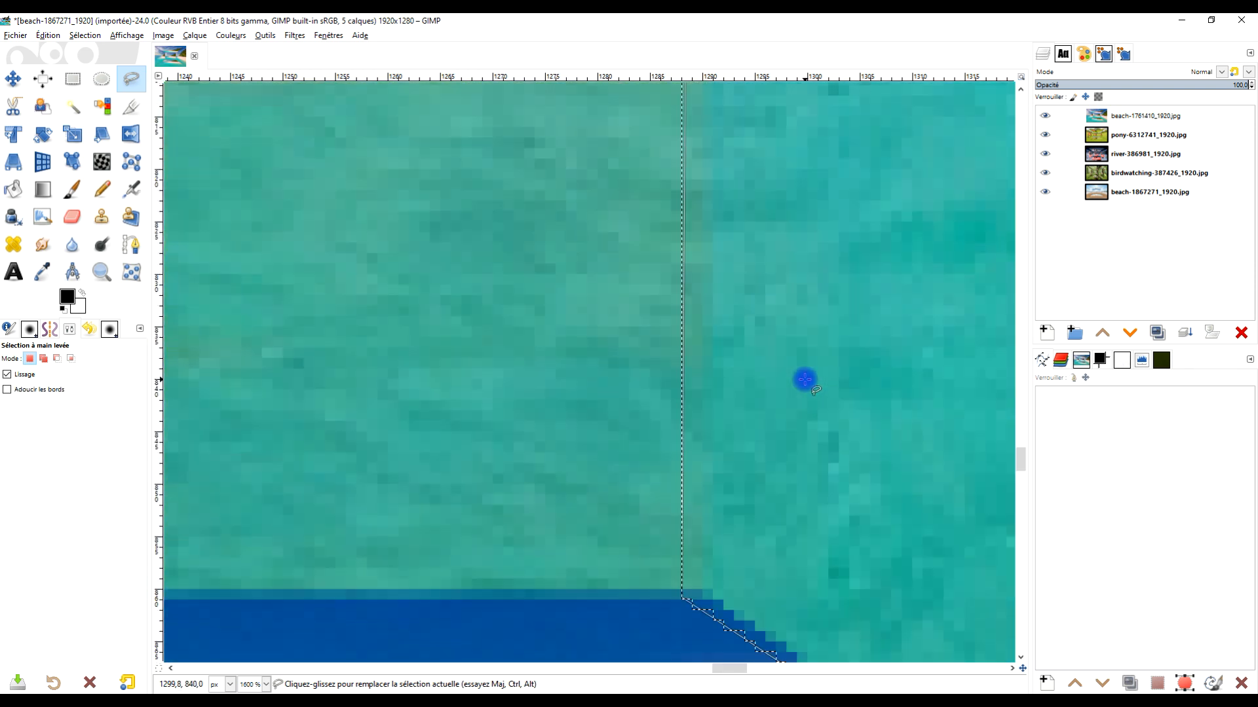
{"action": "scroll", "coordinate": [805, 380], "scroll_direction": "down", "scroll_amount": 1}
{"action": "left_click_drag", "start_coordinate": [682, 308], "coordinate": [705, 311]}
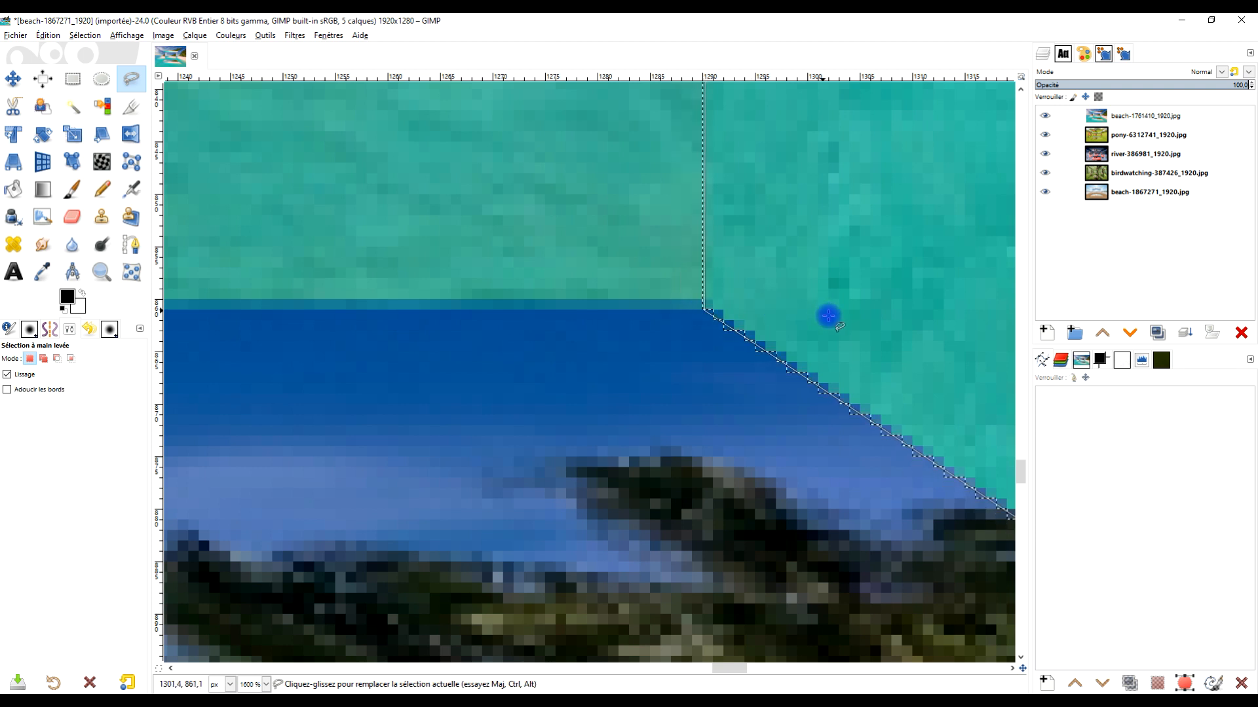
Step: Adjust the selection's lower outer point so its lower edge follows the right face's diagonal through the canvas's lower-right corner
{"action": "left_click_drag", "start_coordinate": [904, 351], "coordinate": [555, 340]}
{"action": "mouse_move", "coordinate": [828, 367]}
{"action": "left_mouse_down"}
{"action": "mouse_move", "coordinate": [677, 340]}
{"action": "mouse_move", "coordinate": [493, 278]}
{"action": "left_mouse_up"}
{"action": "left_click_drag", "start_coordinate": [904, 524], "coordinate": [712, 393]}
{"action": "scroll", "coordinate": [747, 423], "scroll_direction": "down", "scroll_amount": 5}
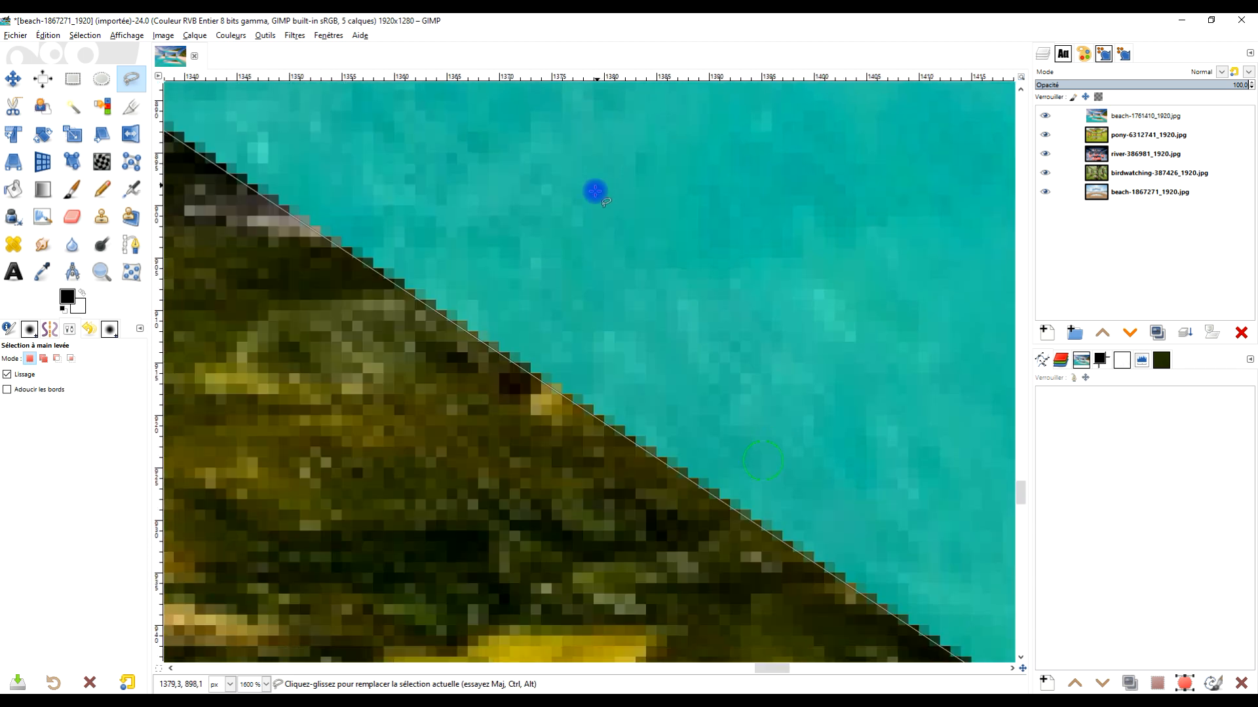
{"action": "scroll", "coordinate": [797, 547], "scroll_direction": "down", "scroll_amount": 4}
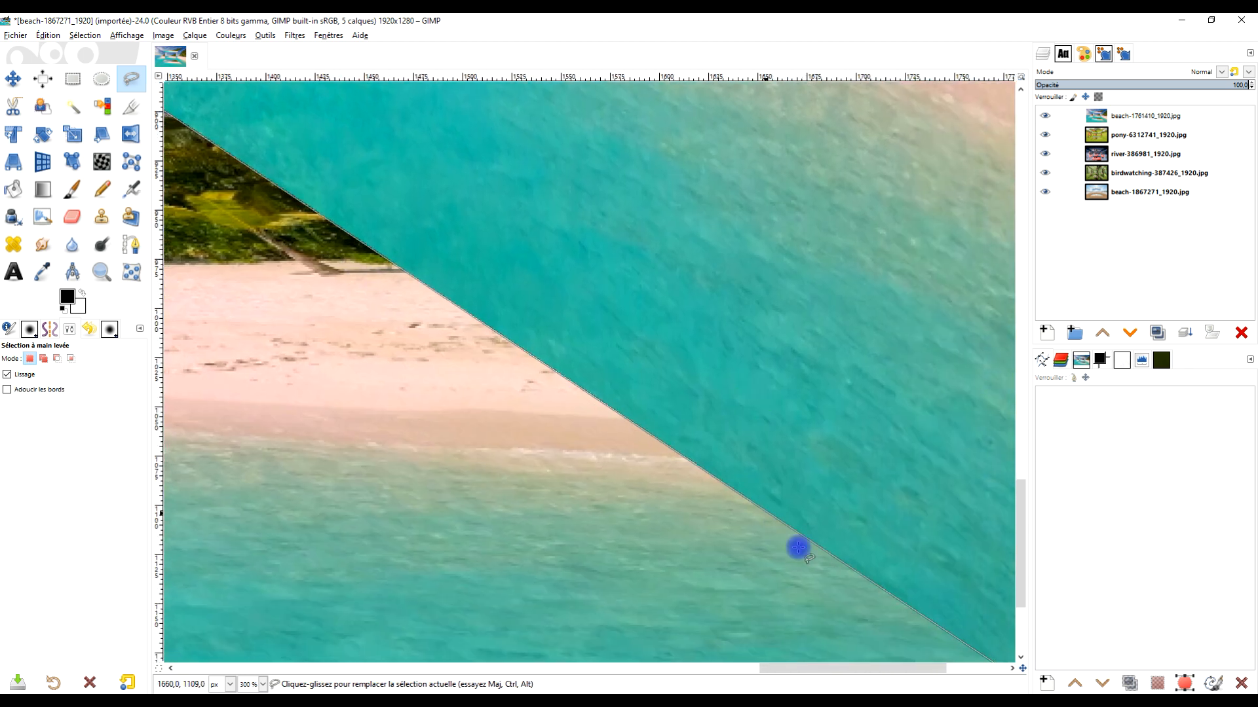
{"action": "scroll", "coordinate": [786, 557], "scroll_direction": "up", "scroll_amount": 6}
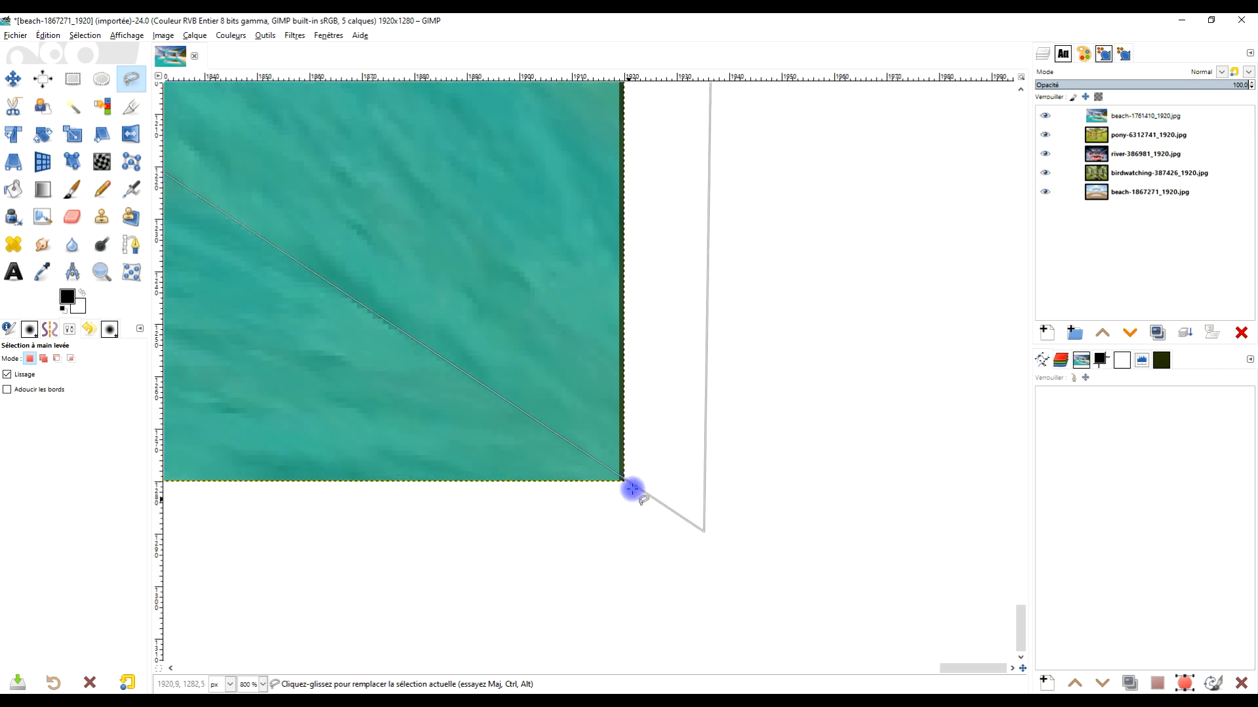
{"action": "scroll", "coordinate": [714, 402], "scroll_direction": "up", "scroll_amount": 3}
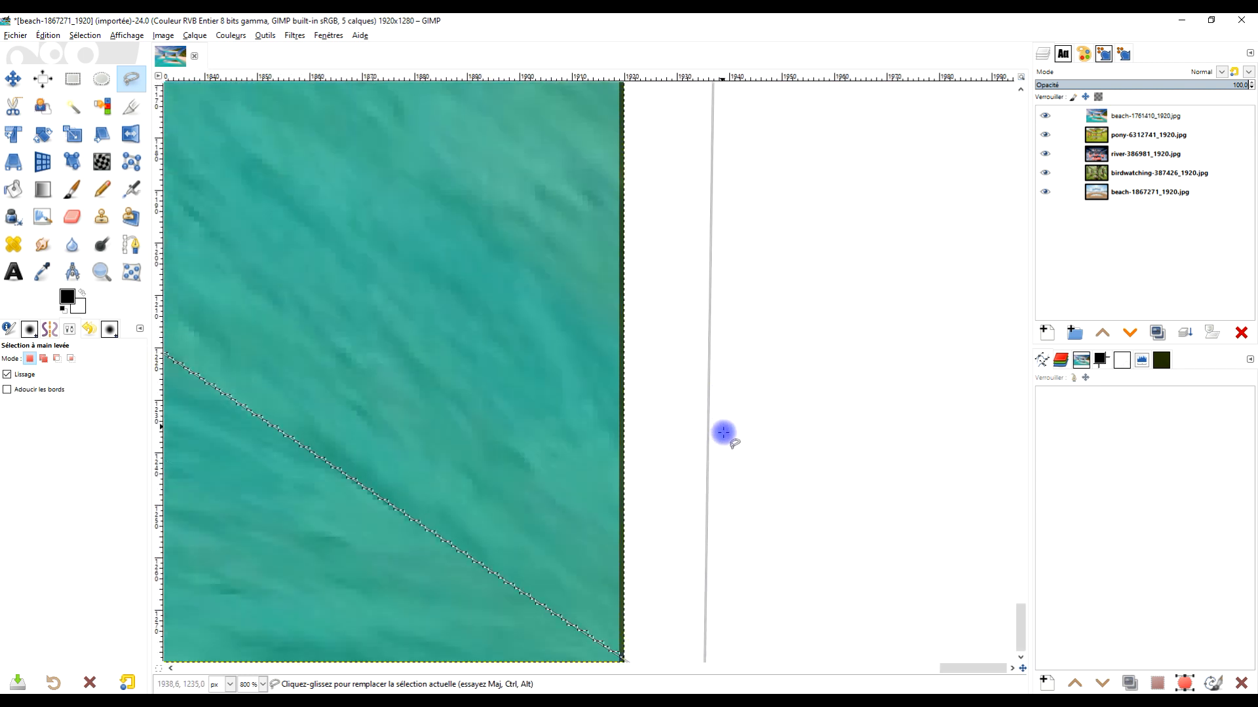
{"action": "scroll", "coordinate": [716, 439], "scroll_direction": "down", "scroll_amount": 3}
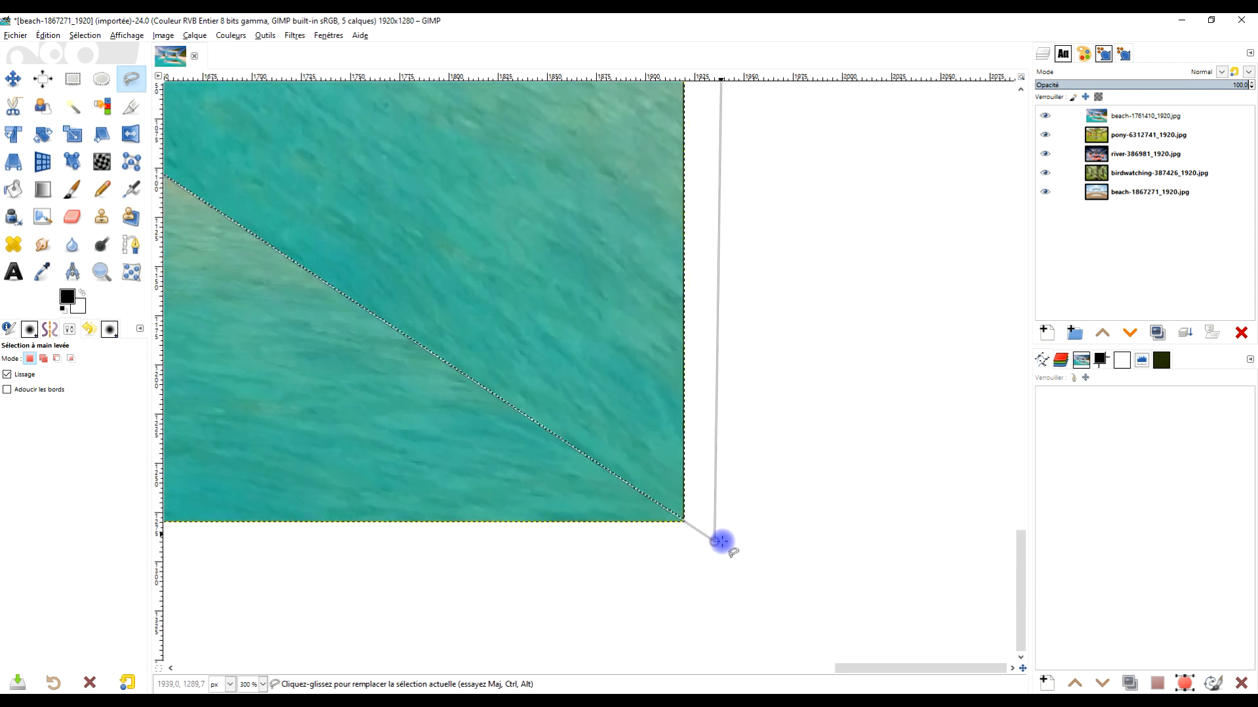
Step: Adjust the selection's upper outer point so its upper edge follows the right face's diagonal through the canvas's upper-right corner
{"action": "scroll", "coordinate": [717, 542], "scroll_direction": "up", "scroll_amount": 3}
{"action": "scroll", "coordinate": [857, 458], "scroll_direction": "up", "scroll_amount": 15}
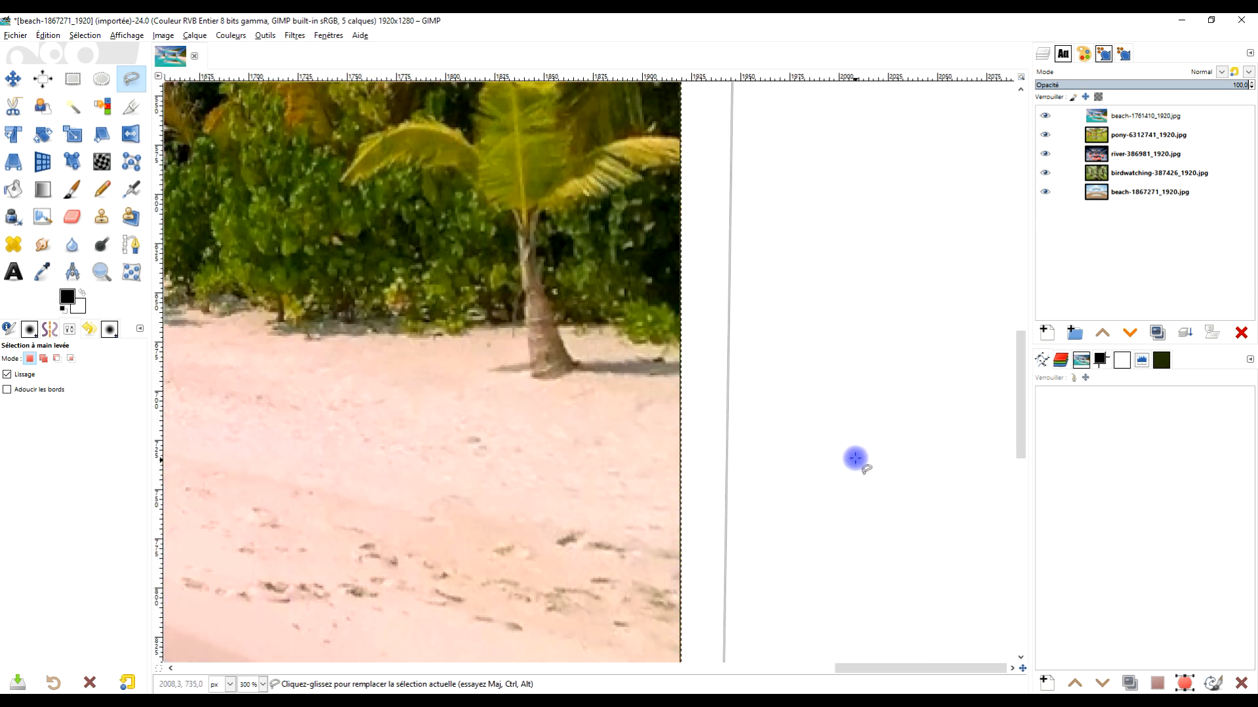
{"action": "left_click_drag", "start_coordinate": [505, 302], "coordinate": [639, 496]}
{"action": "left_click_drag", "start_coordinate": [885, 245], "coordinate": [879, 234]}
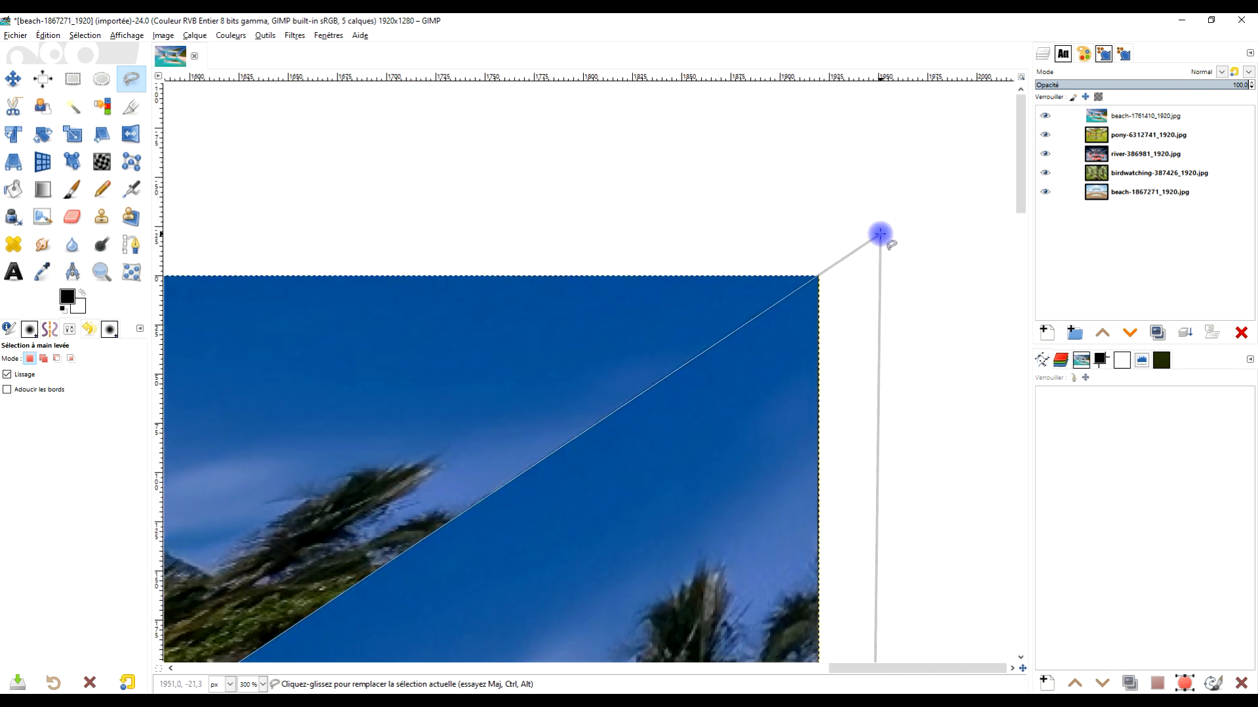
{"action": "scroll", "coordinate": [808, 323], "scroll_direction": "down", "scroll_amount": 5}
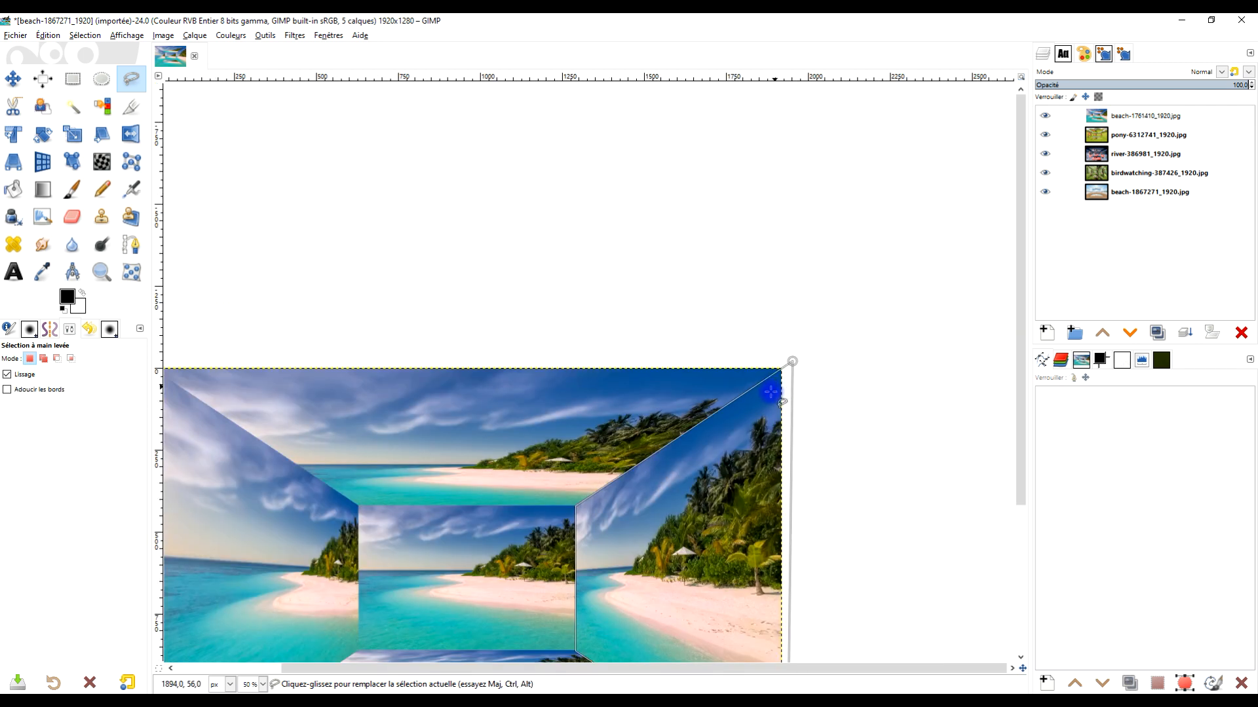
Step: Complete the polygon selection of the right face and invert it to select everything except that face
{"action": "scroll", "coordinate": [796, 242], "scroll_direction": "up", "scroll_amount": 1}
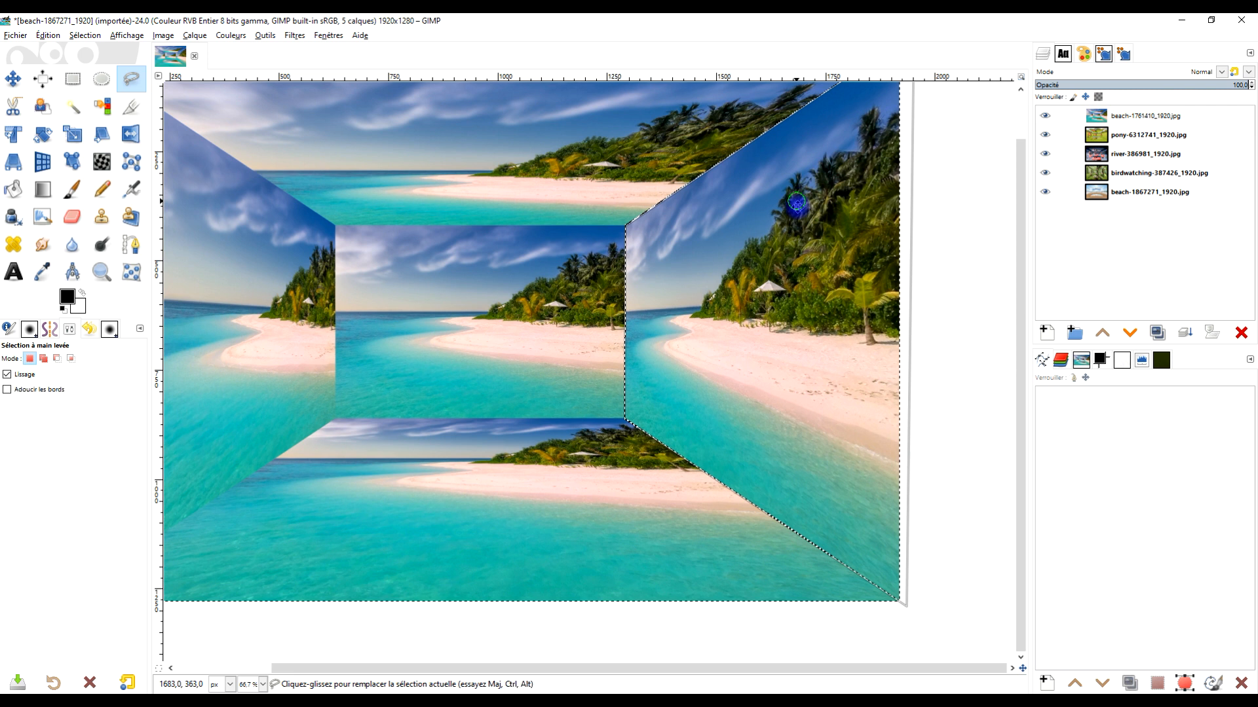
{"action": "left_click_drag", "start_coordinate": [796, 201], "coordinate": [805, 244]}
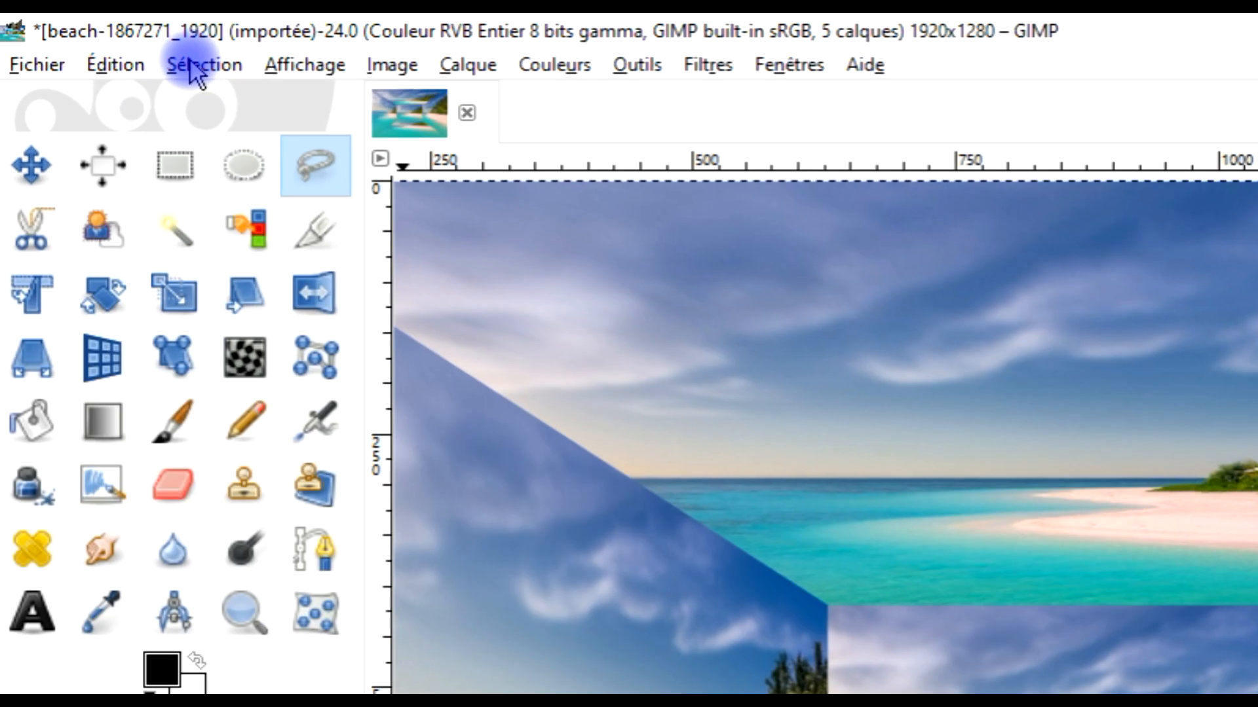
{"action": "left_click", "coordinate": [196, 69]}
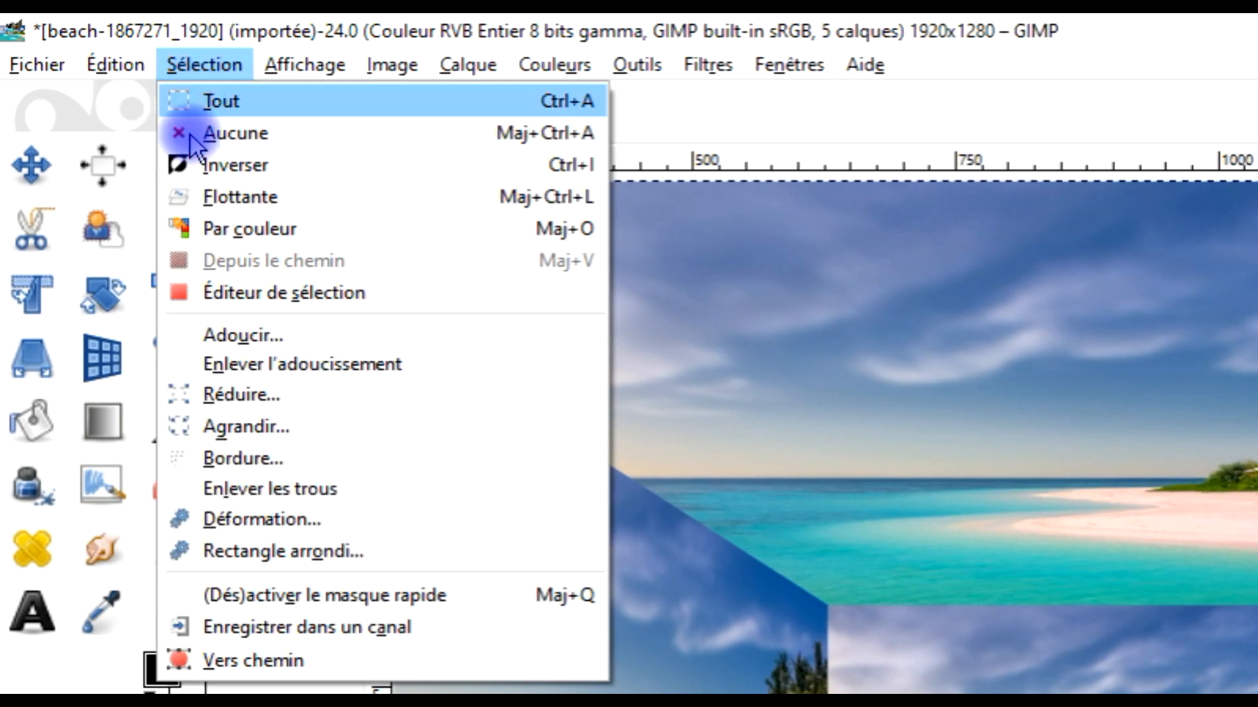
{"action": "left_click", "coordinate": [215, 175]}
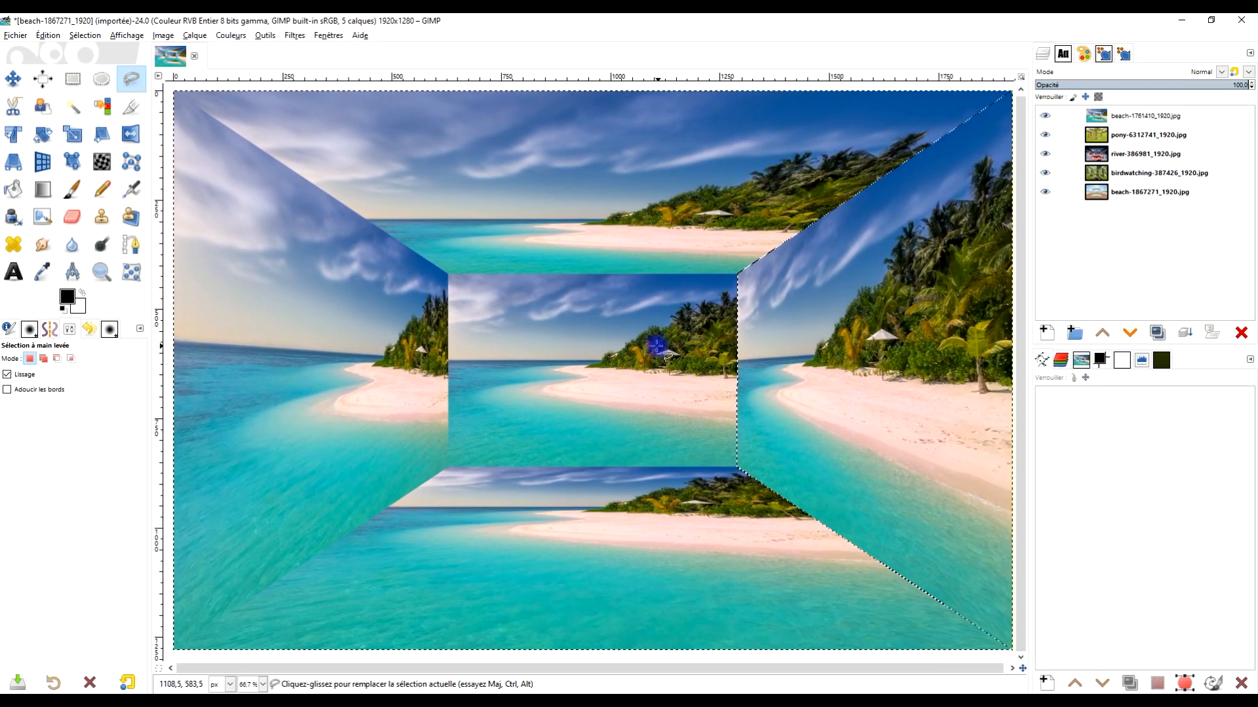
{"action": "scroll", "coordinate": [654, 347], "scroll_direction": "down", "scroll_amount": 1}
{"action": "left_click_drag", "start_coordinate": [723, 351], "coordinate": [685, 342]}
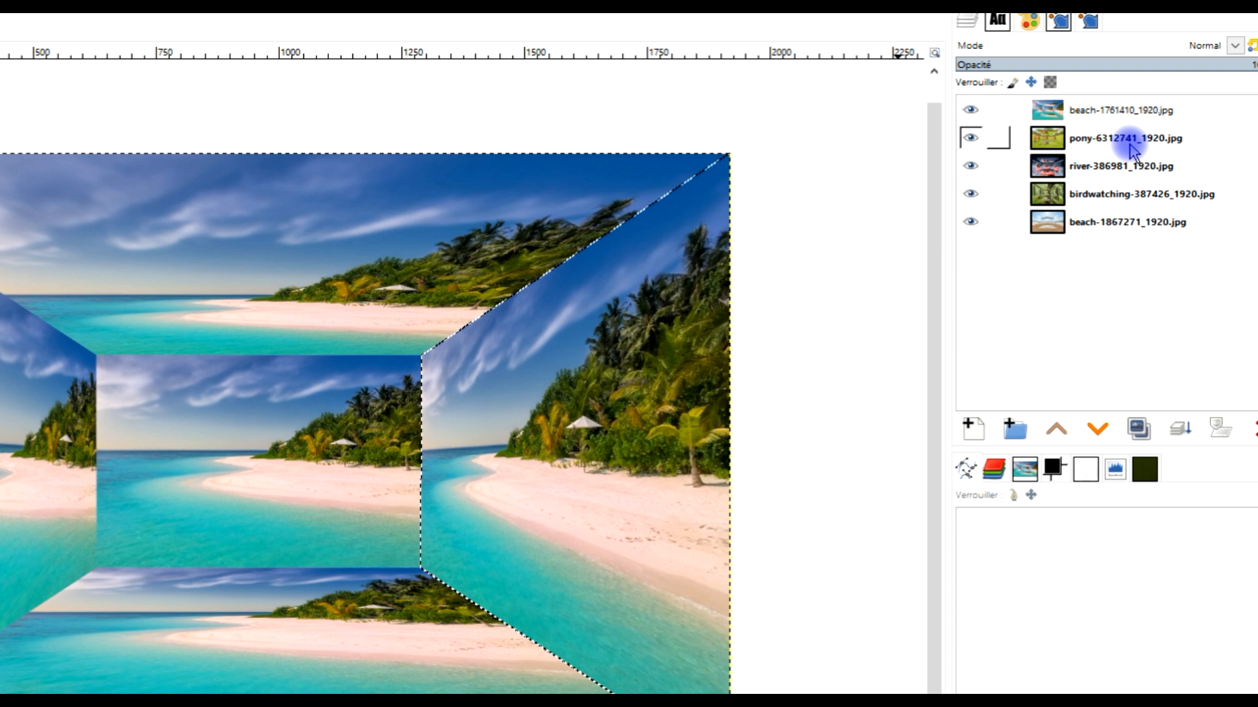
{"action": "left_click", "coordinate": [1097, 226]}
{"action": "left_click", "coordinate": [1095, 137]}
{"action": "left_click", "coordinate": [1087, 169]}
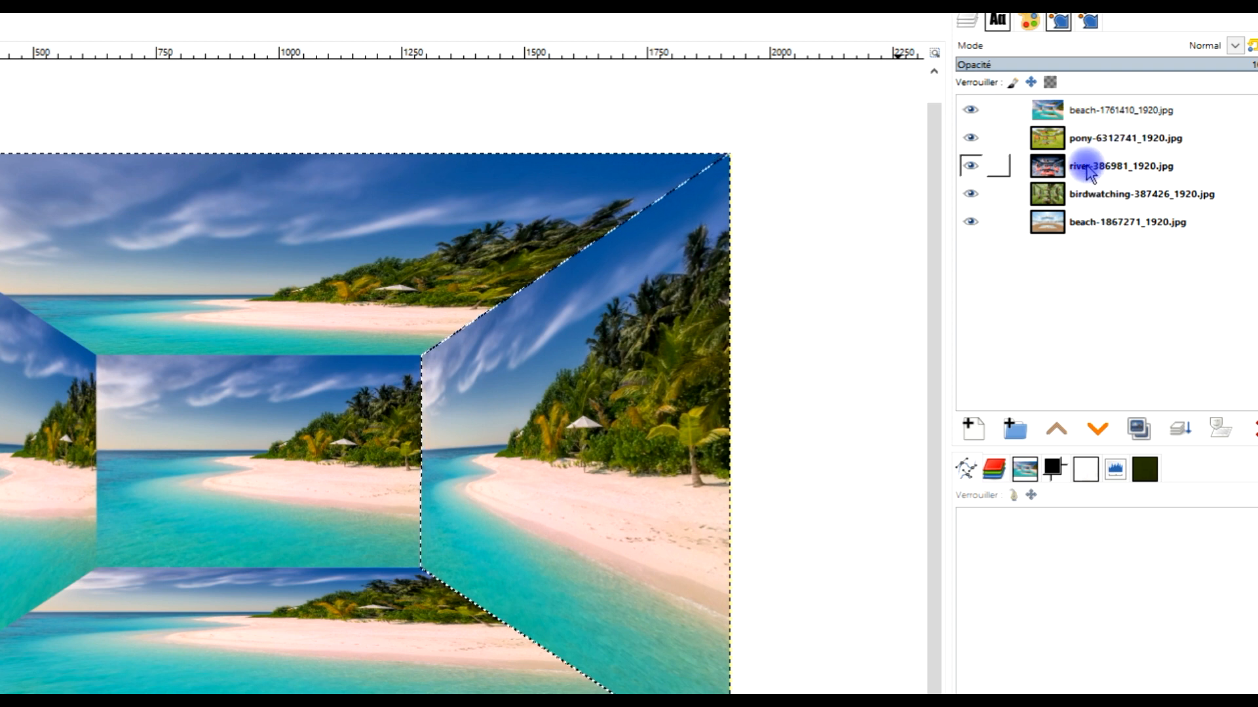
{"action": "left_click", "coordinate": [1087, 196]}
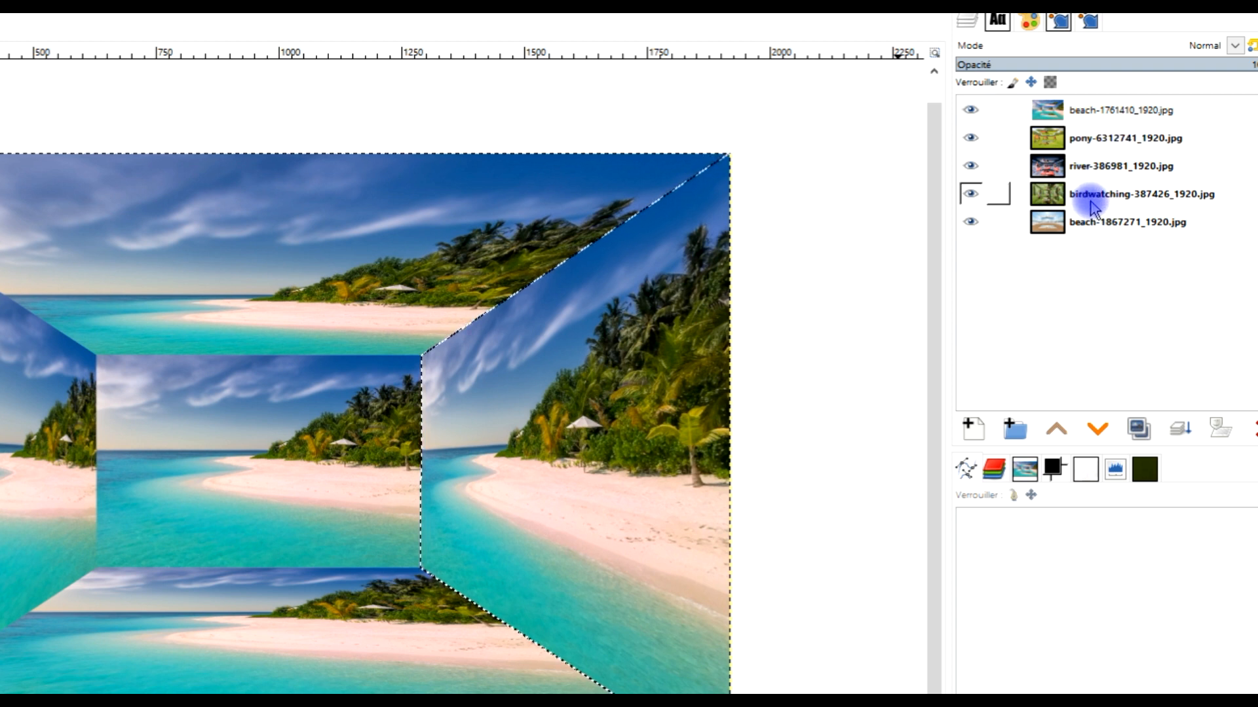
{"action": "left_click", "coordinate": [1105, 226]}
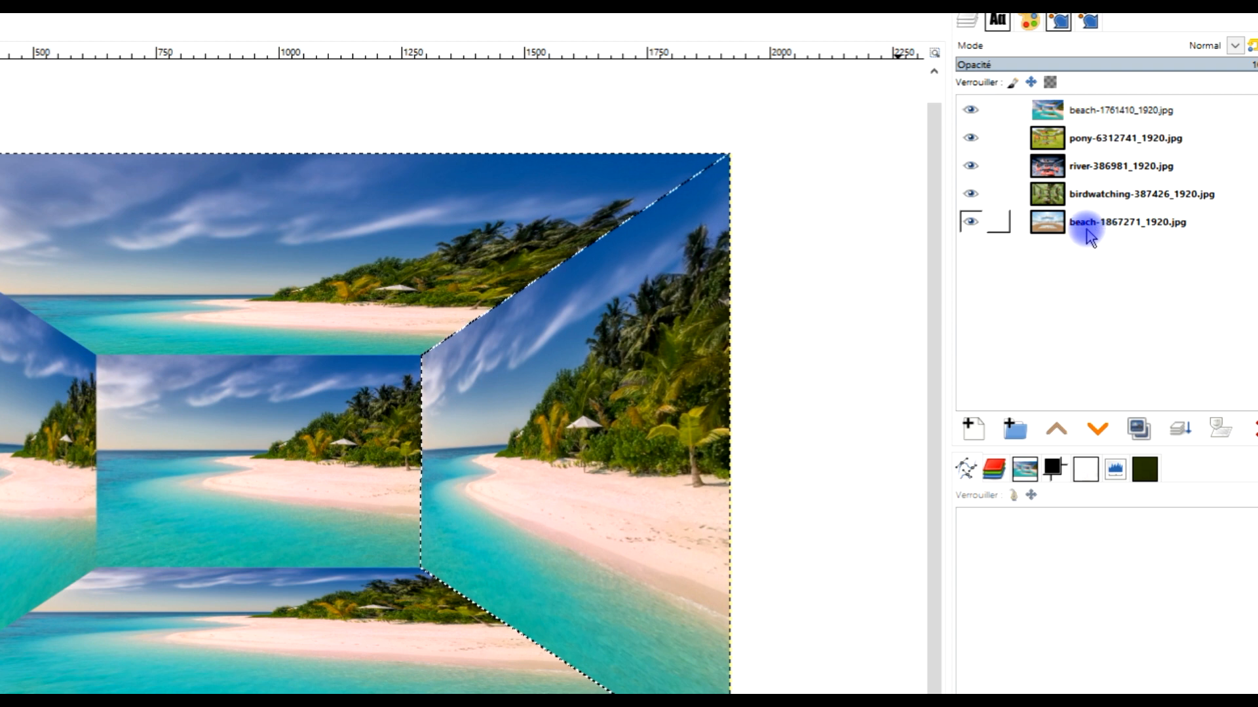
{"action": "left_click", "coordinate": [1090, 110]}
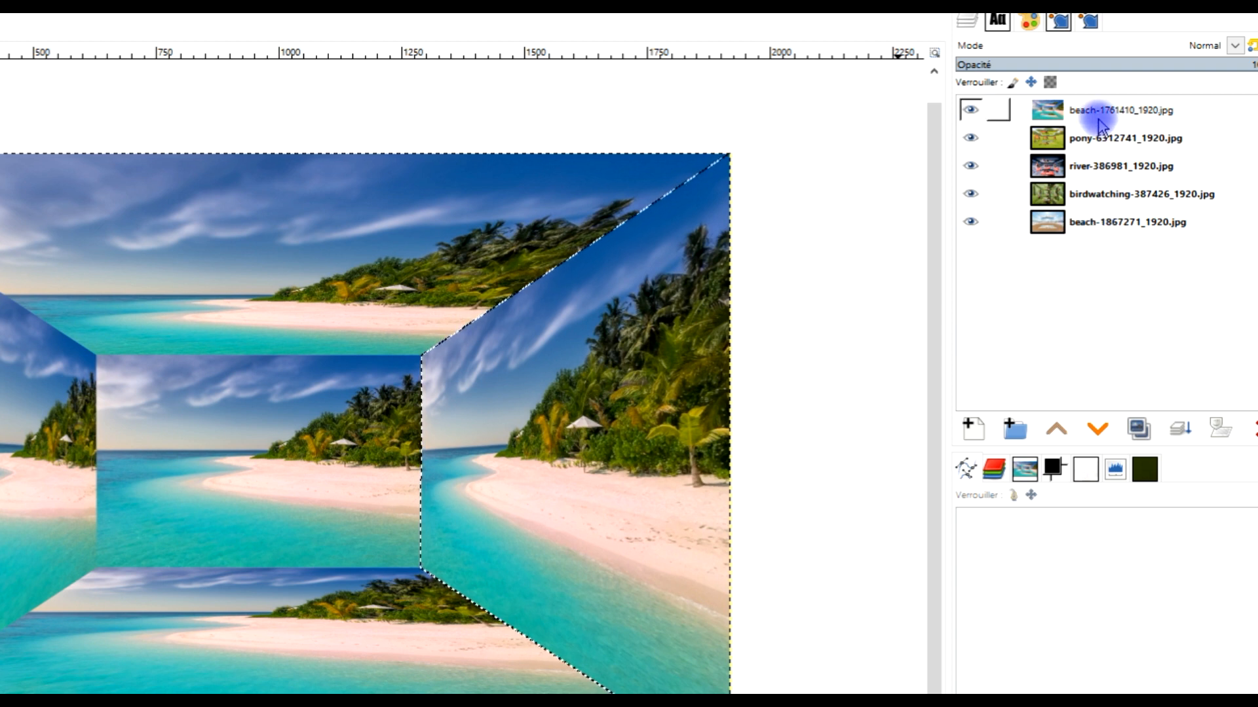
{"action": "left_click", "coordinate": [1082, 140]}
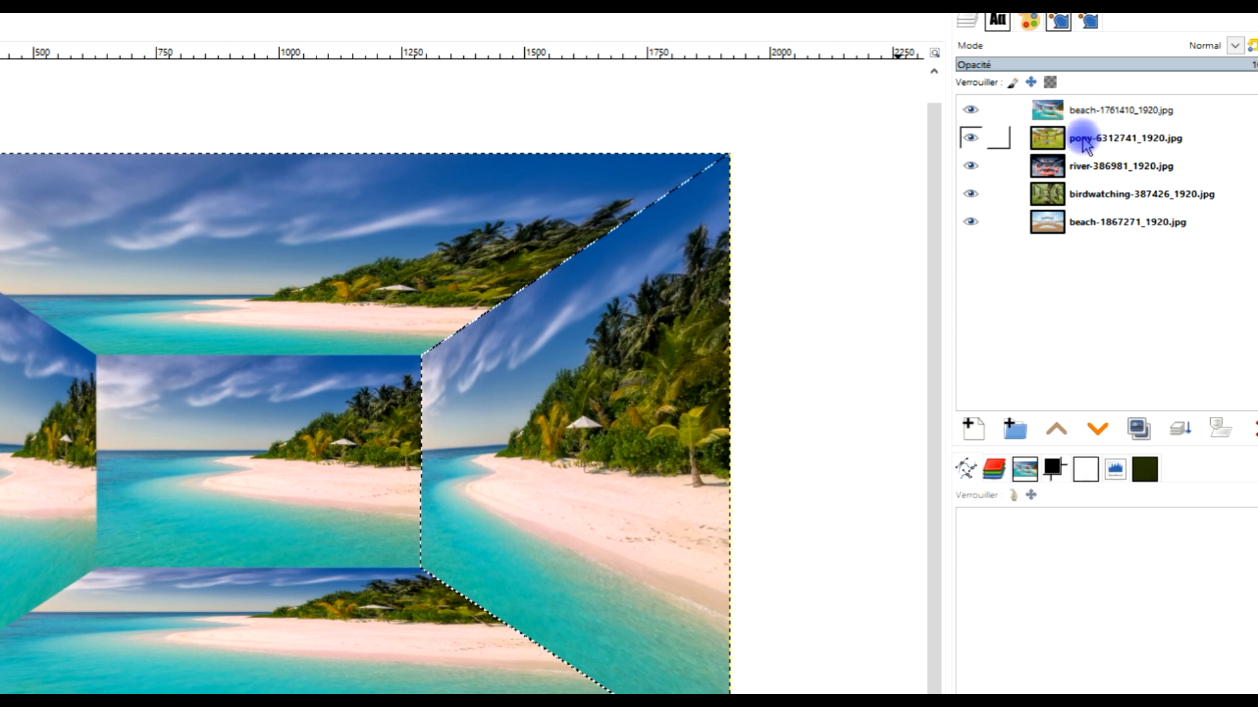
Step: Add an alpha channel to the pony-6312741, river-386981, birdwatching-387426 and beach-1867271 layers
{"action": "right_click", "coordinate": [1083, 145]}
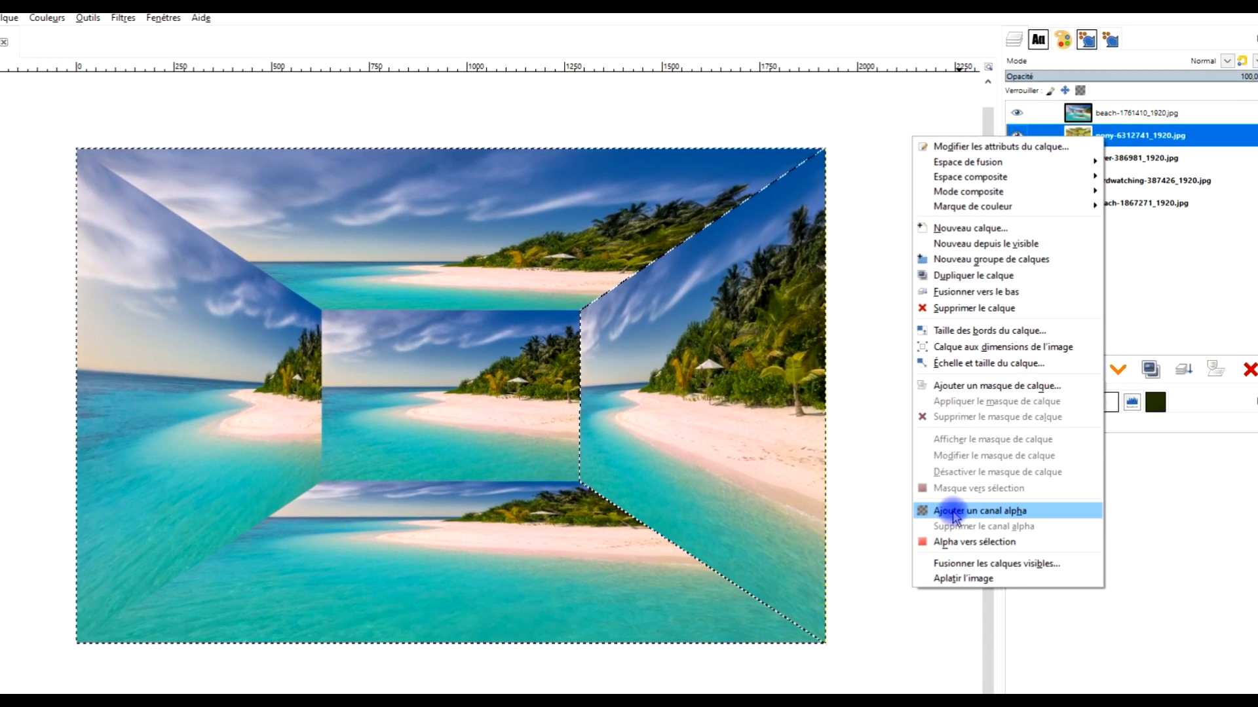
{"action": "left_click", "coordinate": [951, 512]}
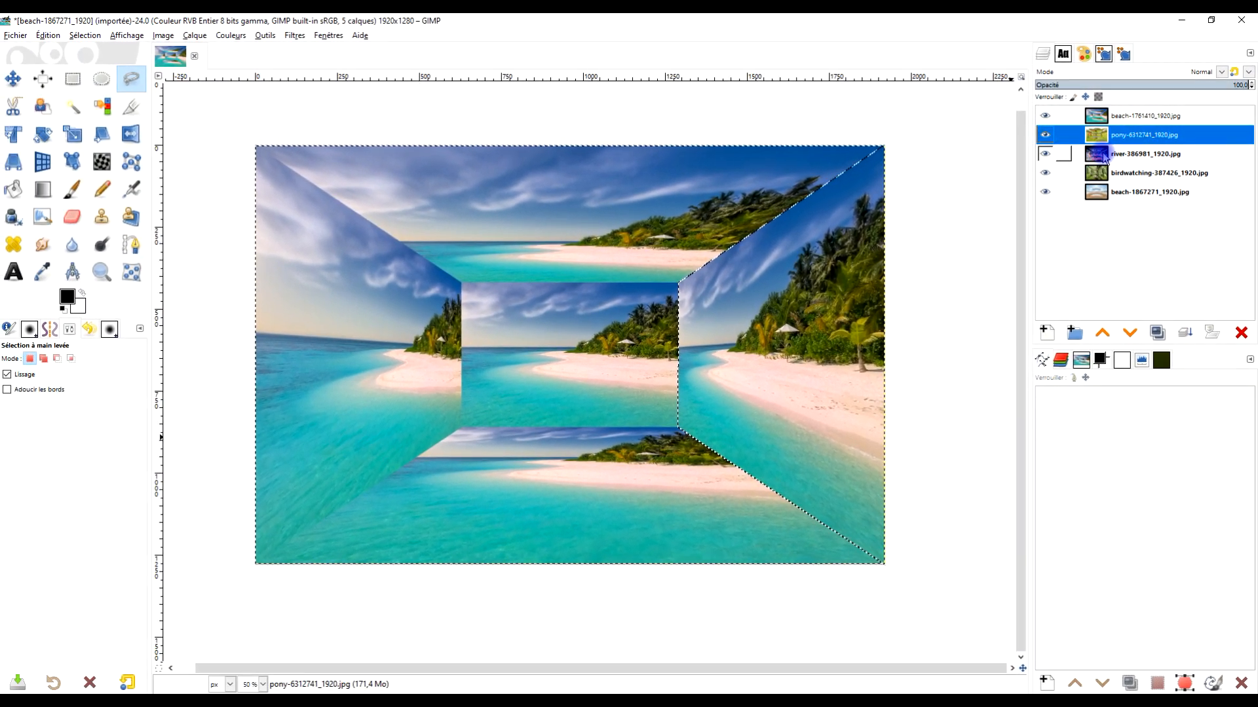
{"action": "right_click", "coordinate": [1106, 158]}
{"action": "left_click", "coordinate": [1014, 467]}
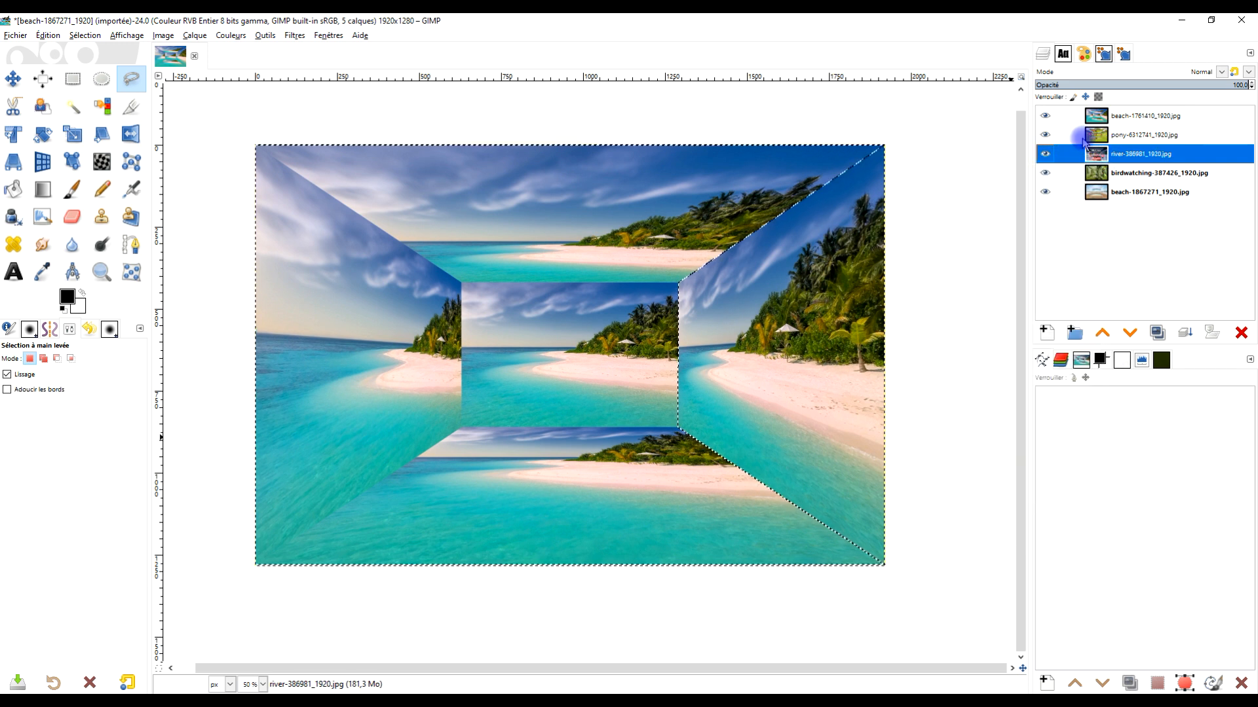
{"action": "right_click", "coordinate": [1097, 177]}
{"action": "left_click", "coordinate": [1023, 487]}
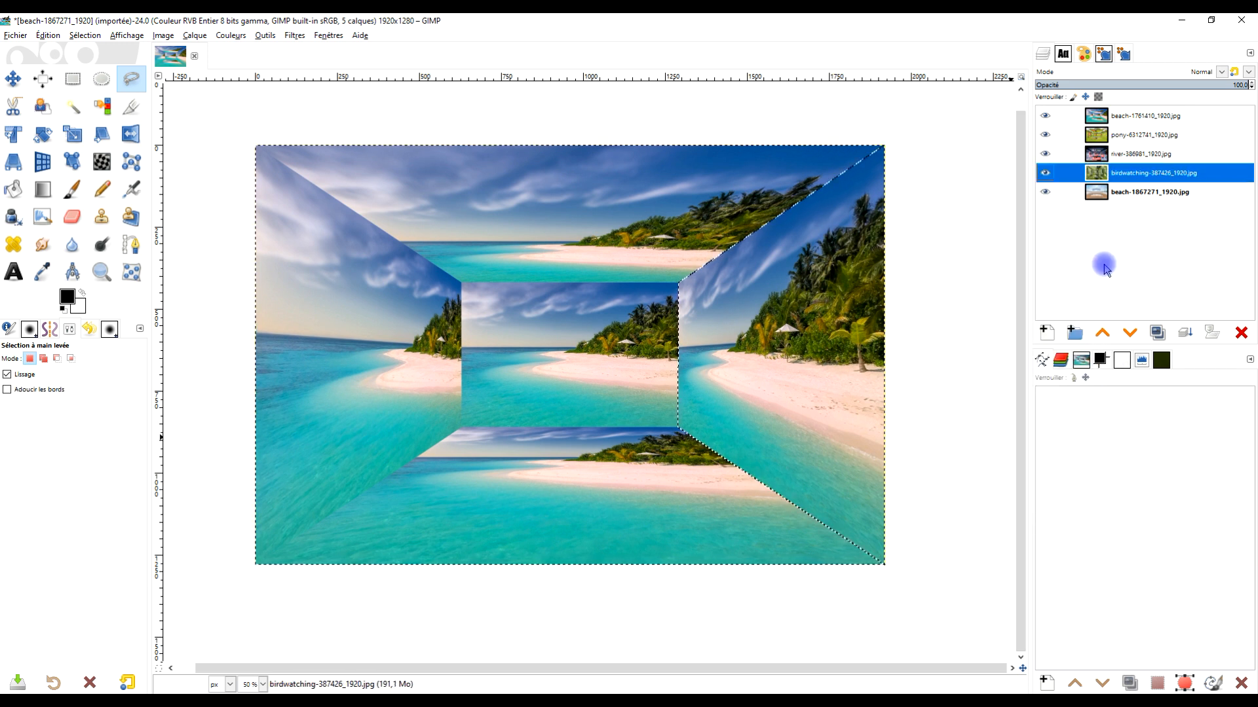
{"action": "right_click", "coordinate": [1100, 190]}
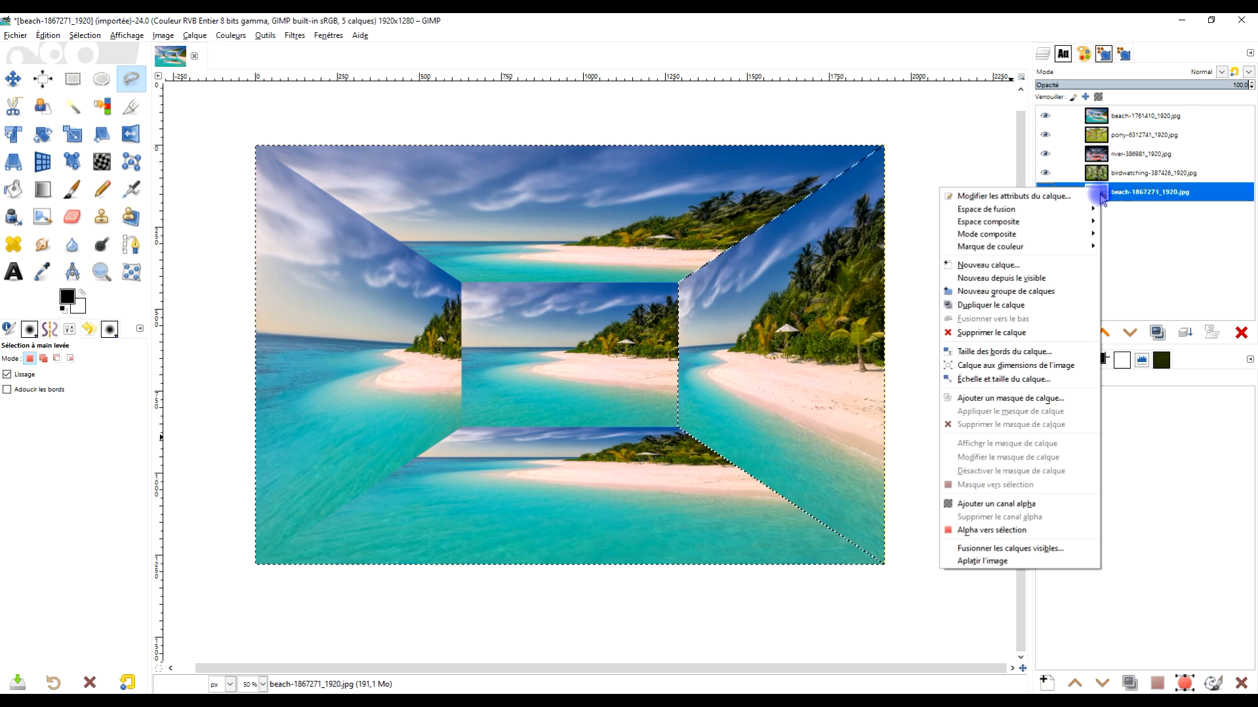
{"action": "left_click", "coordinate": [1009, 508]}
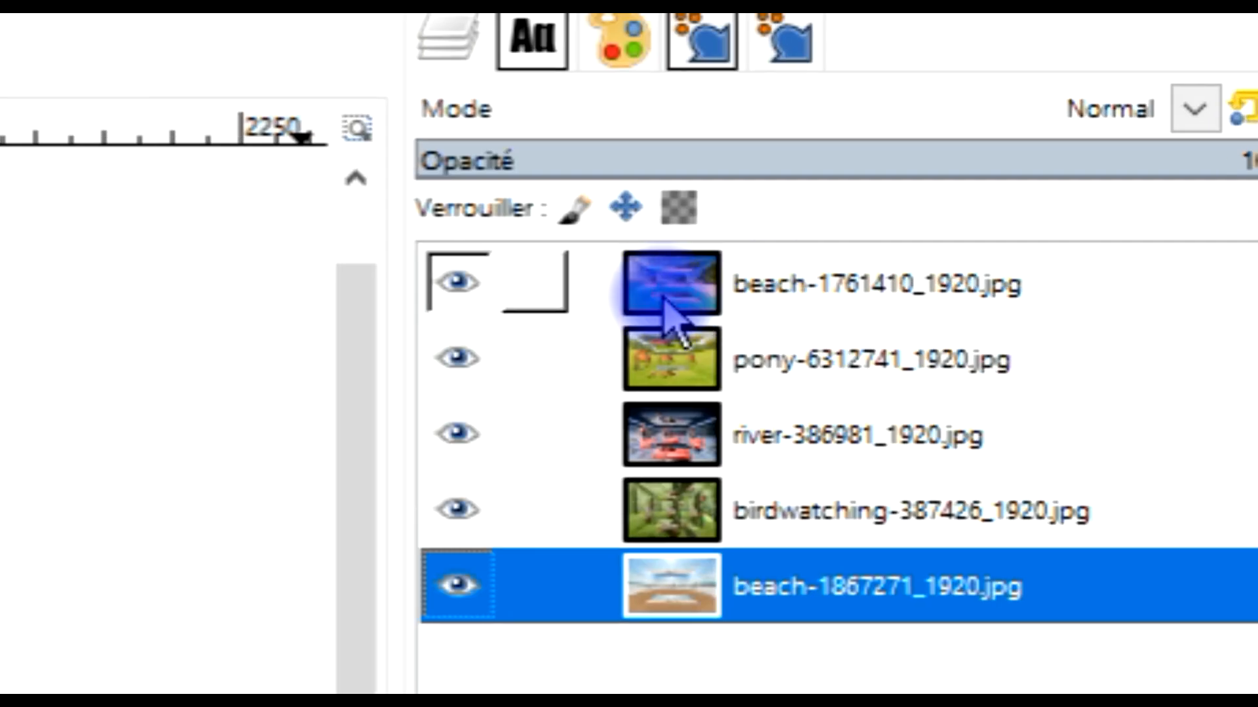
Step: Try clearing everything outside the right face on the beach-1761410_1920.jpg layer, and undo the clearing
{"action": "left_click", "coordinate": [668, 304]}
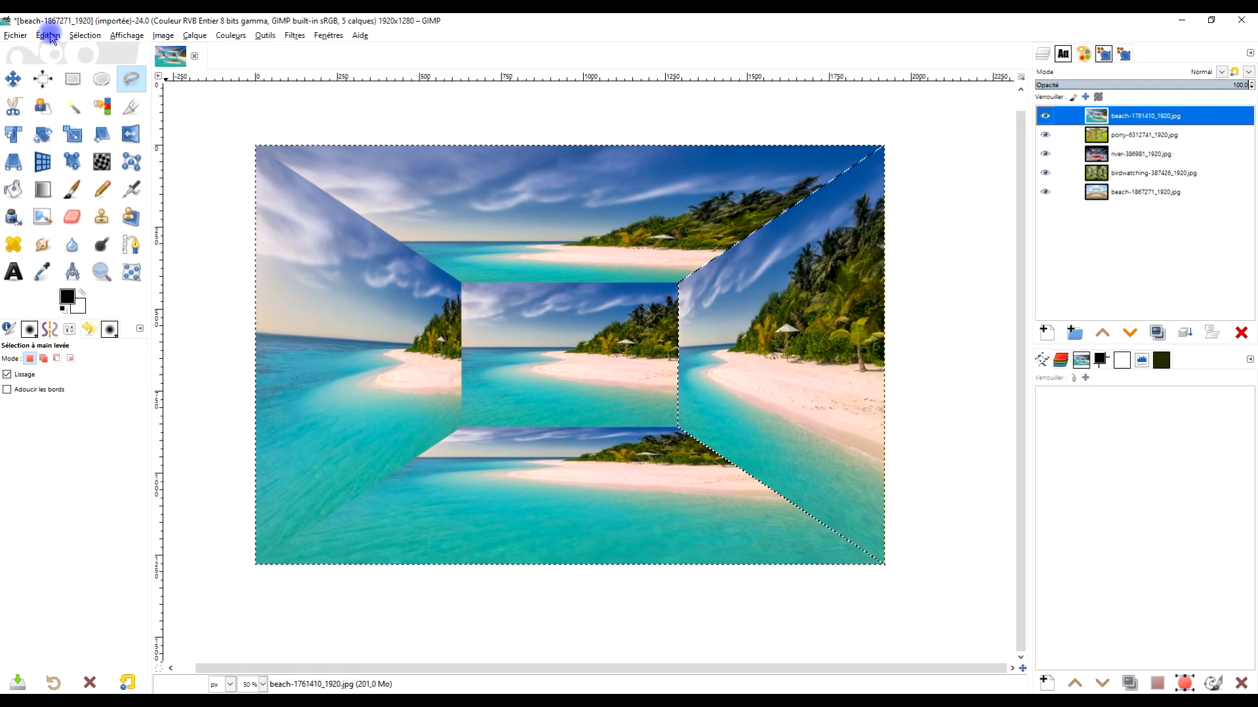
{"action": "left_click", "coordinate": [48, 36]}
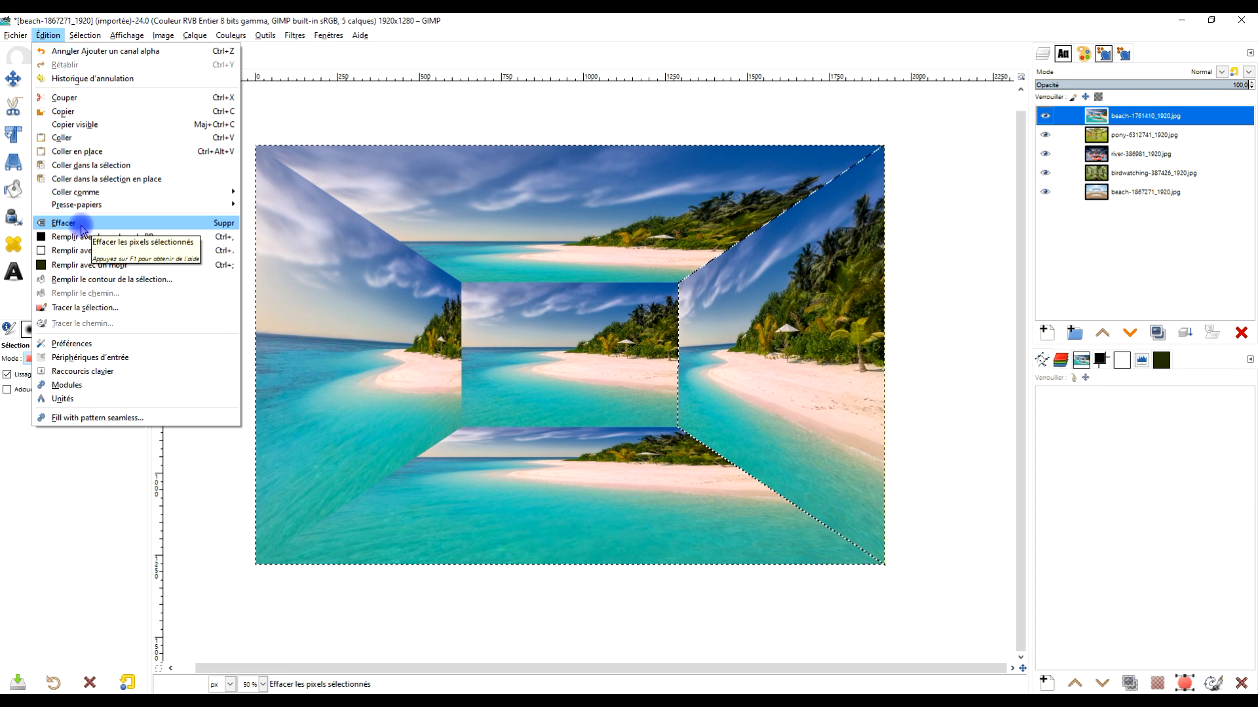
{"action": "left_click", "coordinate": [221, 225]}
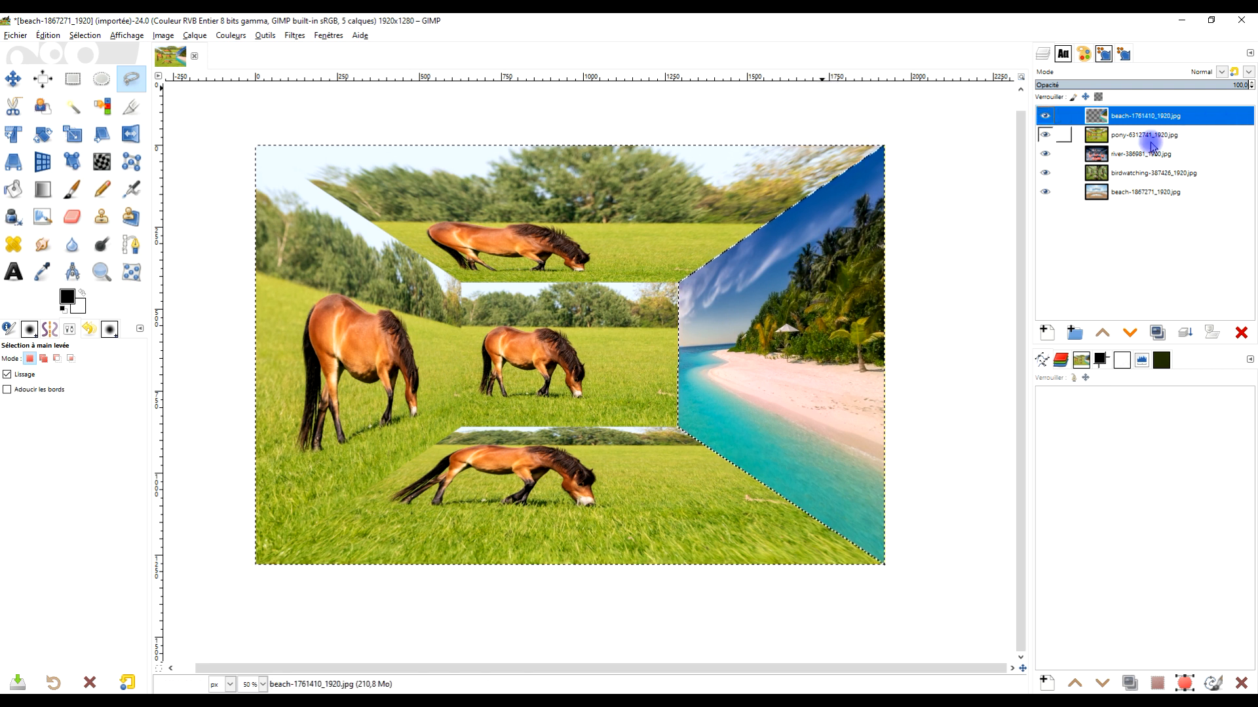
{"action": "left_click", "coordinate": [49, 36]}
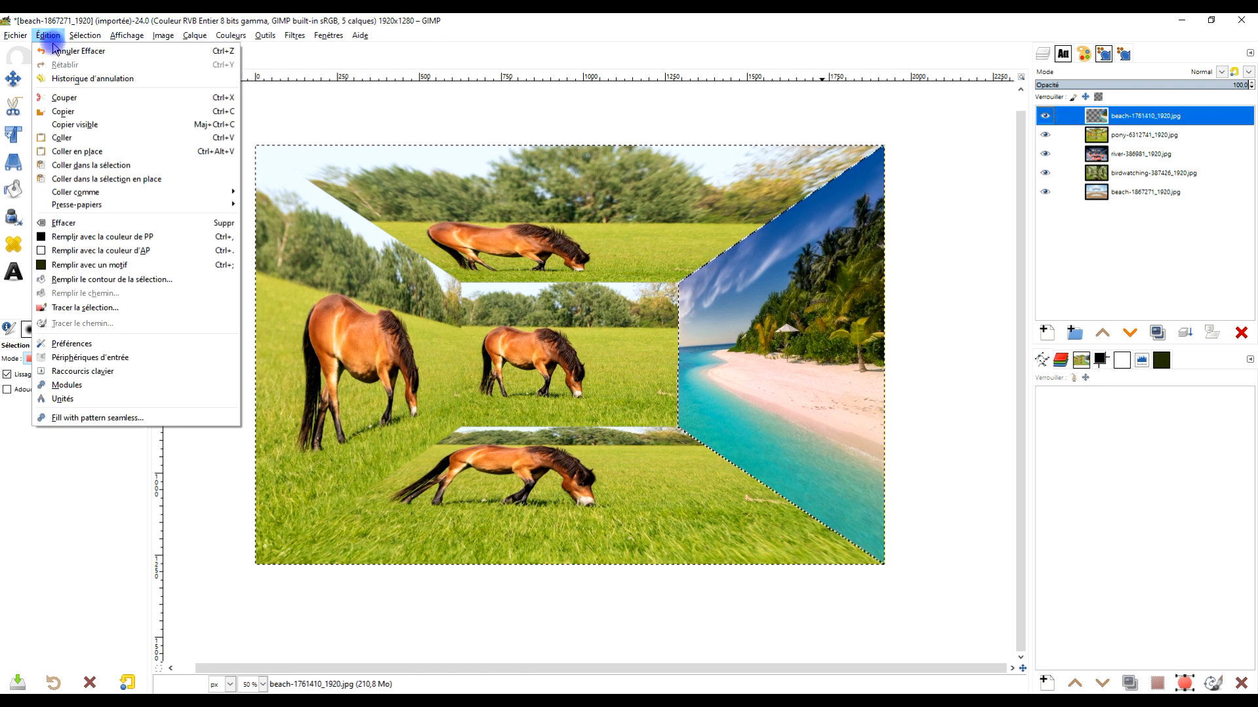
{"action": "left_click", "coordinate": [56, 50]}
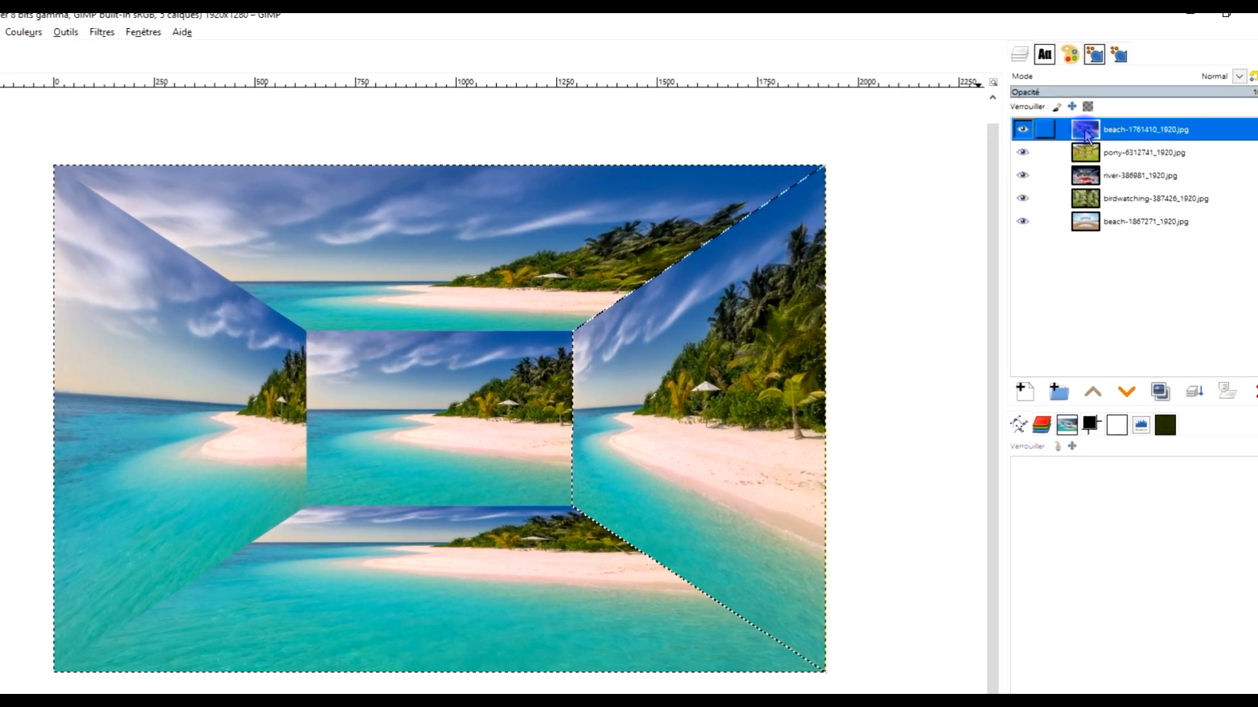
Step: Add a white (full opacity) layer mask to the beach-1761410_1920.jpg layer and fill the mask's selected area with black
{"action": "right_click", "coordinate": [1086, 134]}
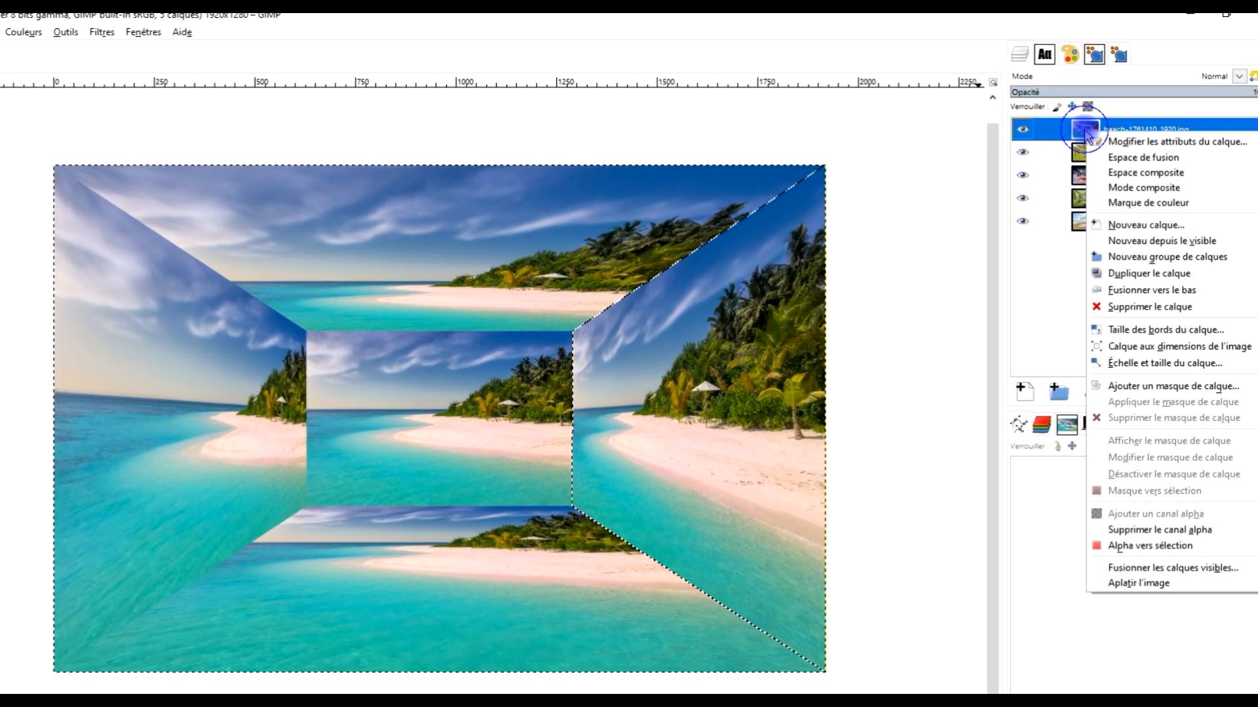
{"action": "left_click", "coordinate": [1161, 392]}
{"action": "left_click", "coordinate": [1092, 342]}
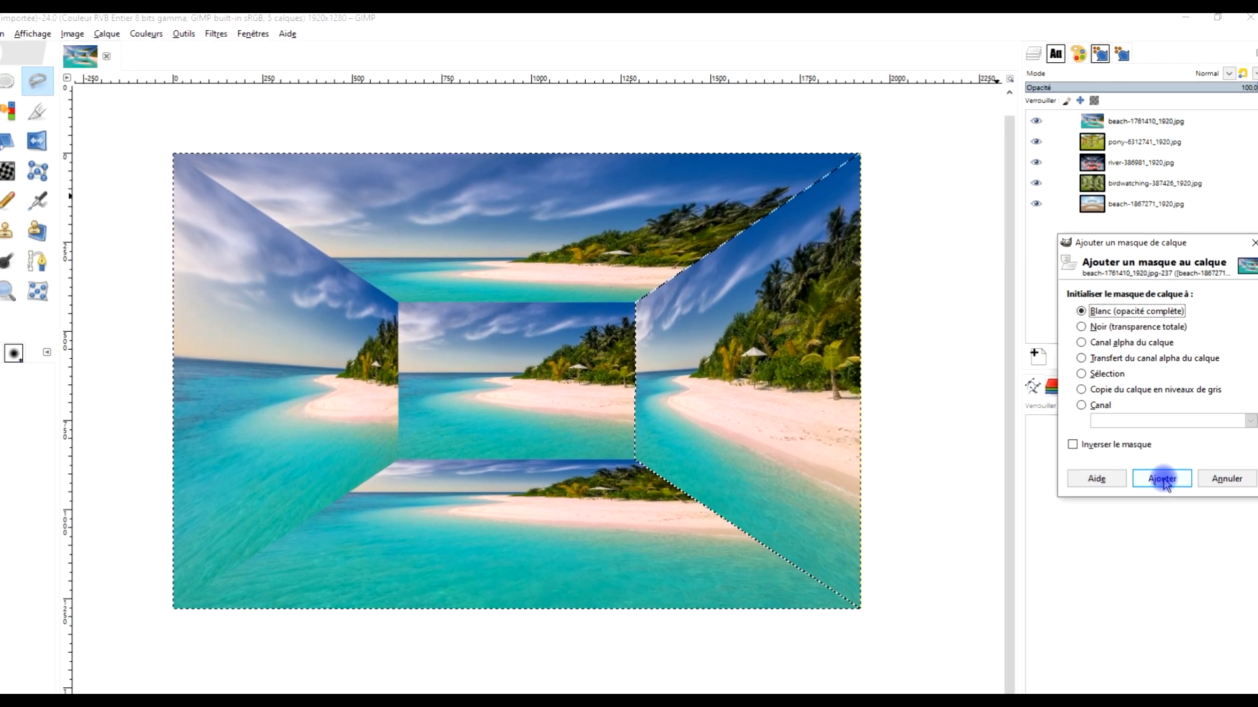
{"action": "left_click", "coordinate": [1164, 519]}
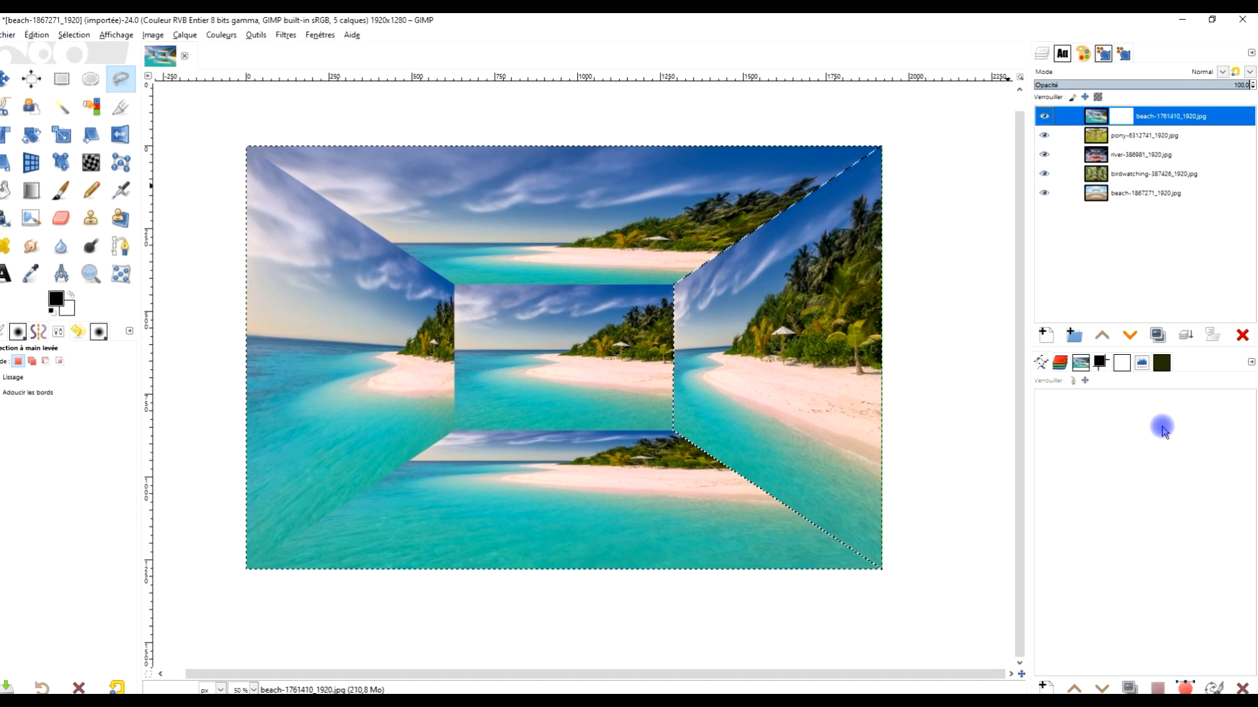
{"action": "key", "text": "d"}
{"action": "left_click_drag", "start_coordinate": [65, 302], "coordinate": [419, 205]}
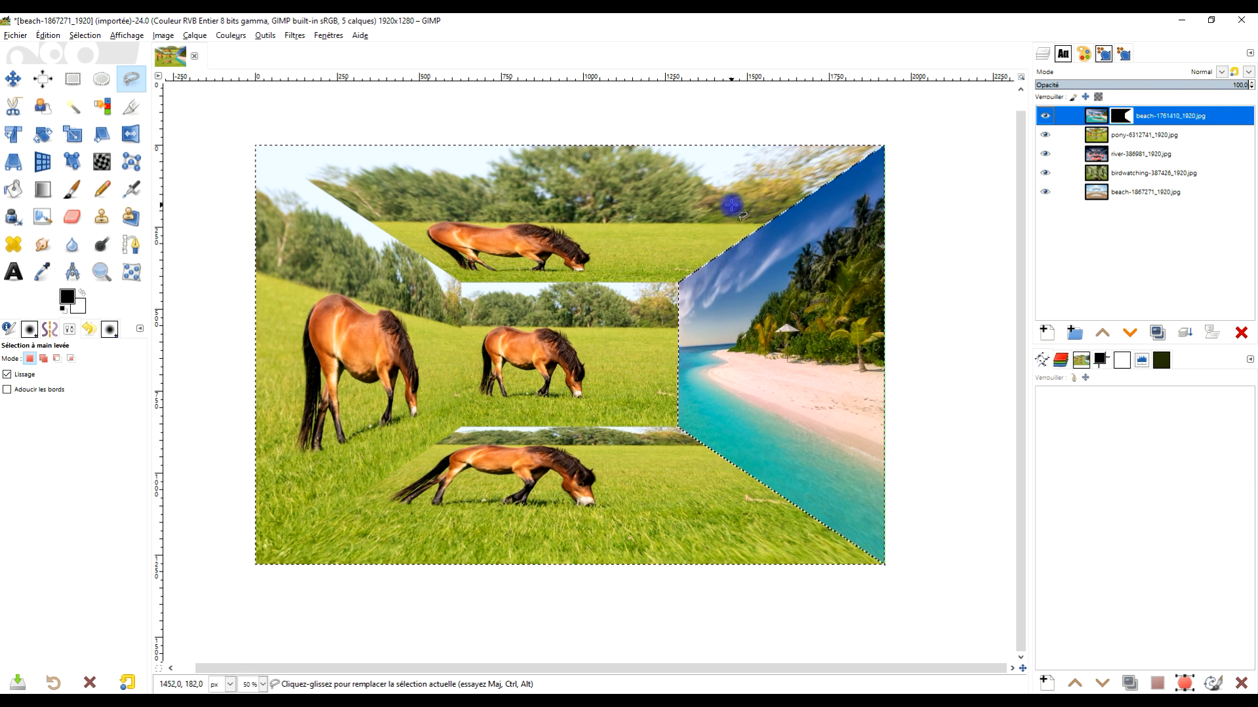
Step: On the pony-6312741_1920.jpg layer, start a polygonal free selection along the left face's lower diagonal, from its inner lower corner to beyond the image's lower-left corner
{"action": "left_click", "coordinate": [1102, 135]}
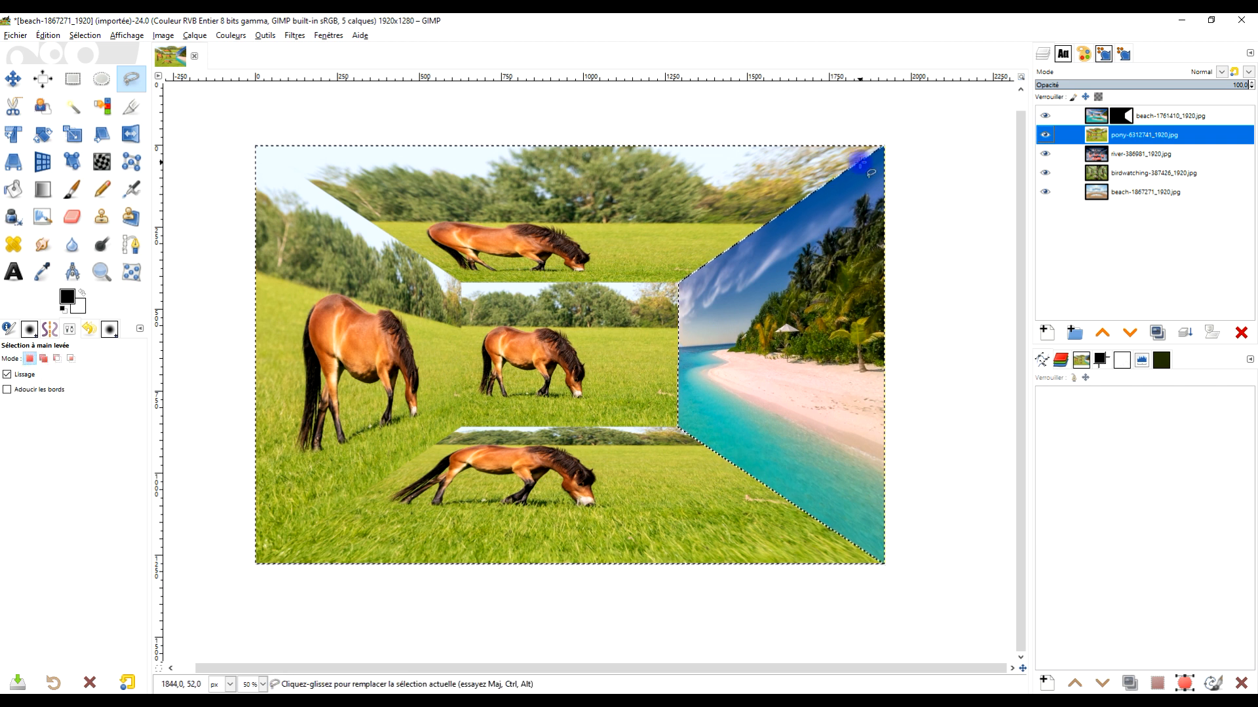
{"action": "scroll", "coordinate": [819, 182], "scroll_direction": "up", "scroll_amount": 3, "text": "ctrl"}
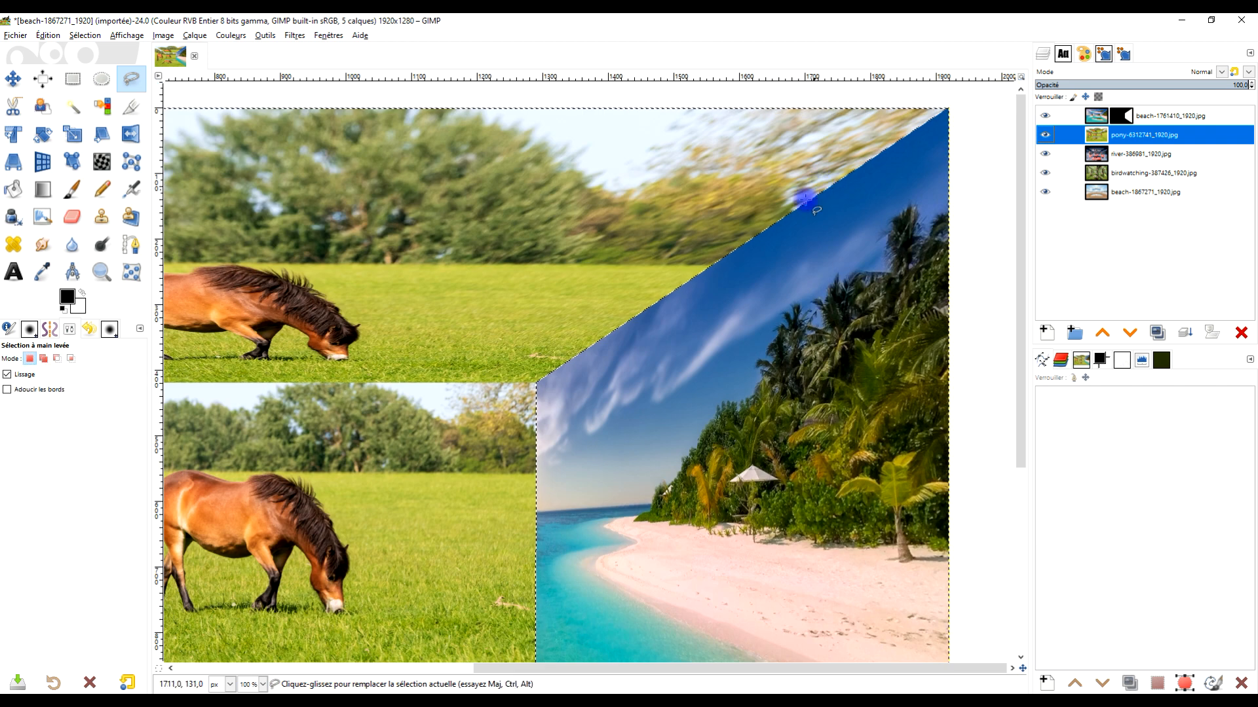
{"action": "scroll", "coordinate": [715, 394], "scroll_direction": "down", "scroll_amount": 2, "text": "ctrl"}
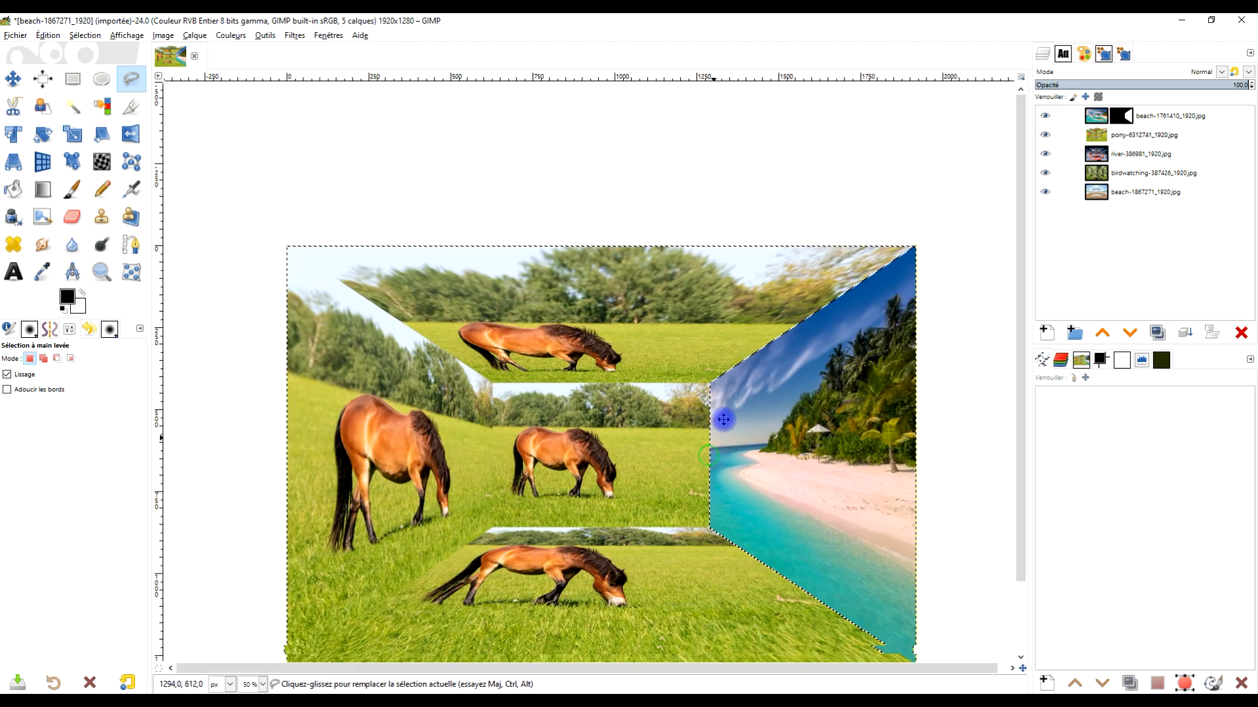
{"action": "scroll", "coordinate": [436, 484], "scroll_direction": "up", "scroll_amount": 1, "text": "ctrl"}
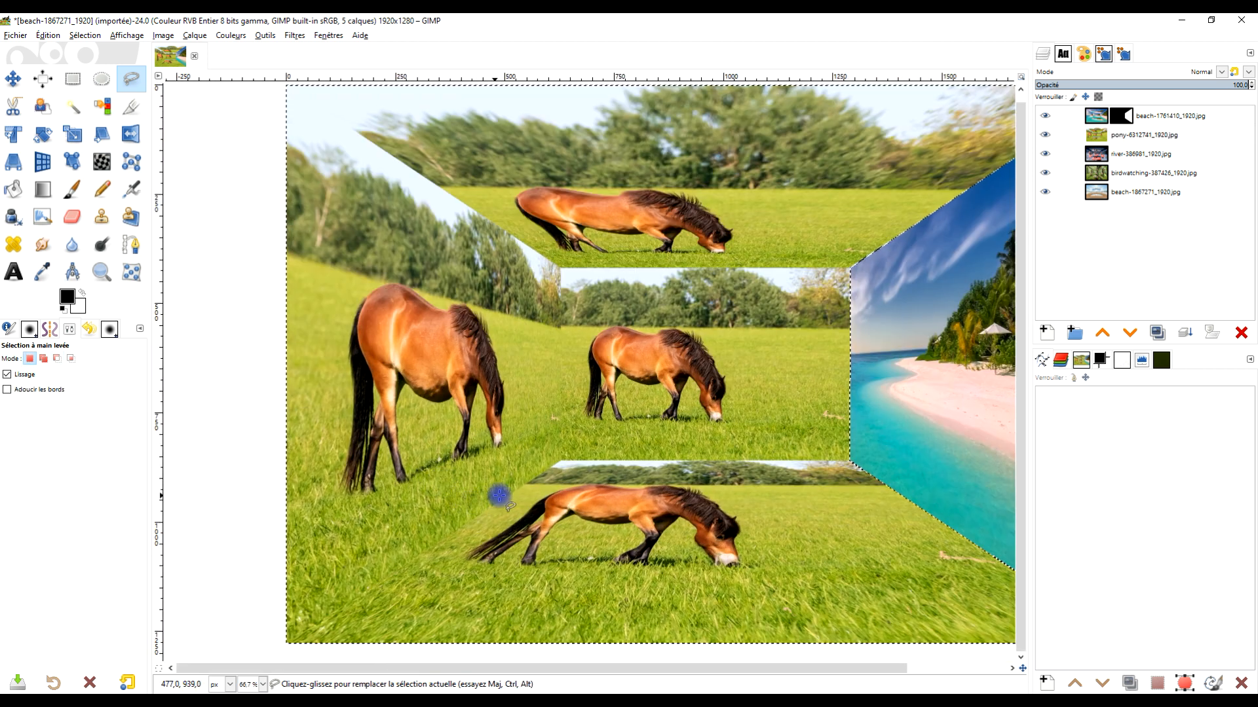
{"action": "scroll", "coordinate": [517, 488], "scroll_direction": "up", "scroll_amount": 1, "text": "ctrl"}
{"action": "left_click_drag", "start_coordinate": [545, 492], "coordinate": [664, 380]}
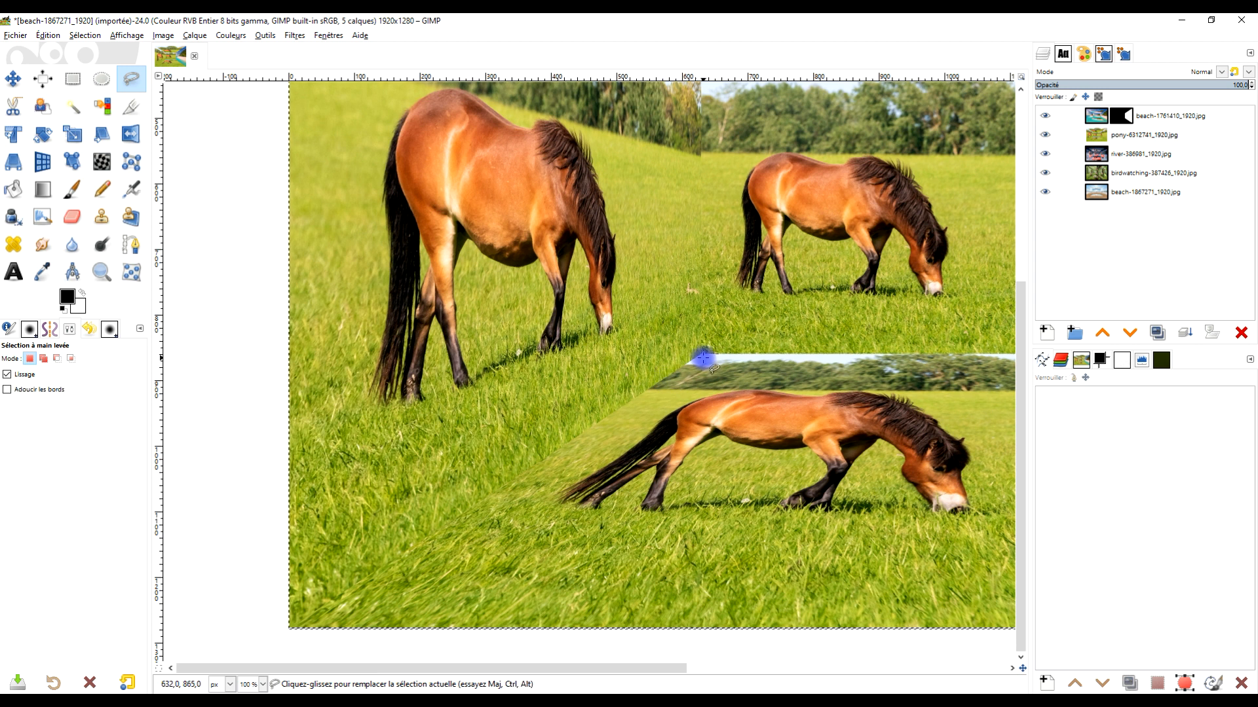
{"action": "scroll", "coordinate": [703, 359], "scroll_direction": "up", "scroll_amount": 2, "text": "ctrl"}
{"action": "left_click", "coordinate": [700, 354]}
{"action": "scroll", "coordinate": [581, 494], "scroll_direction": "down", "scroll_amount": 2, "text": "ctrl"}
{"action": "scroll", "coordinate": [555, 498], "scroll_direction": "down", "scroll_amount": 1}
{"action": "left_click_drag", "start_coordinate": [503, 531], "coordinate": [610, 423]}
{"action": "scroll", "coordinate": [347, 541], "scroll_direction": "up", "scroll_amount": 1, "text": "ctrl"}
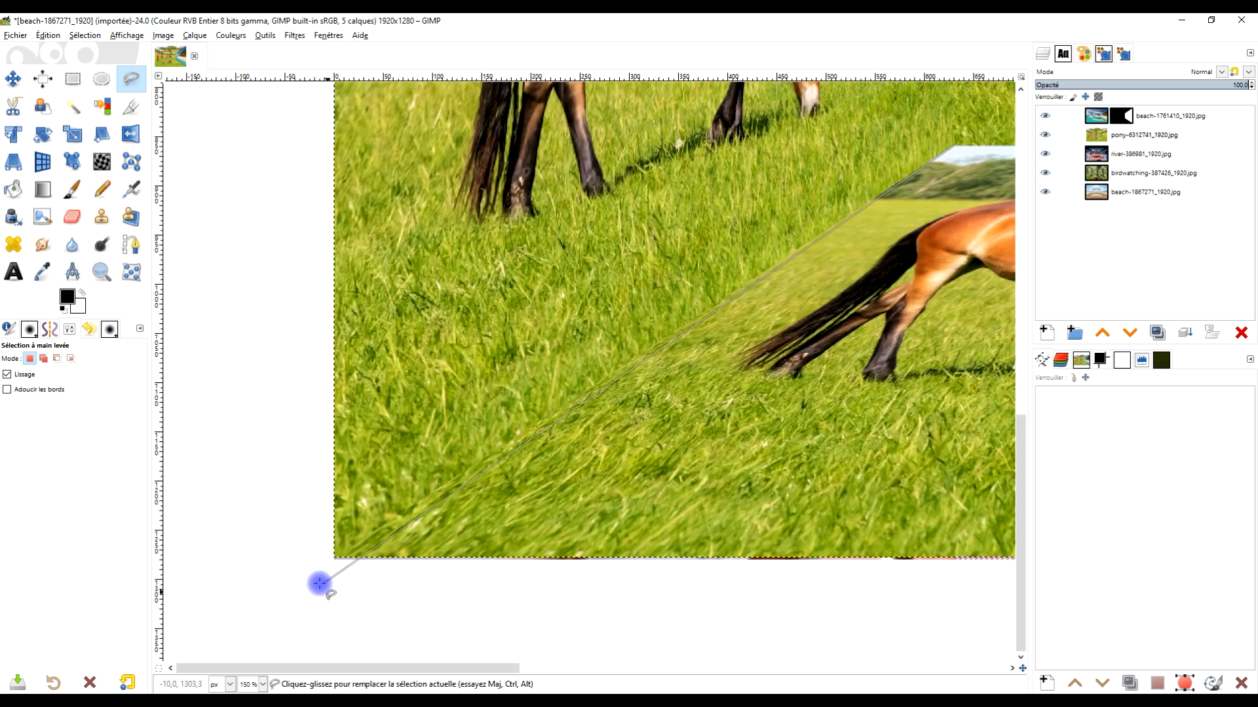
{"action": "left_click", "coordinate": [289, 593]}
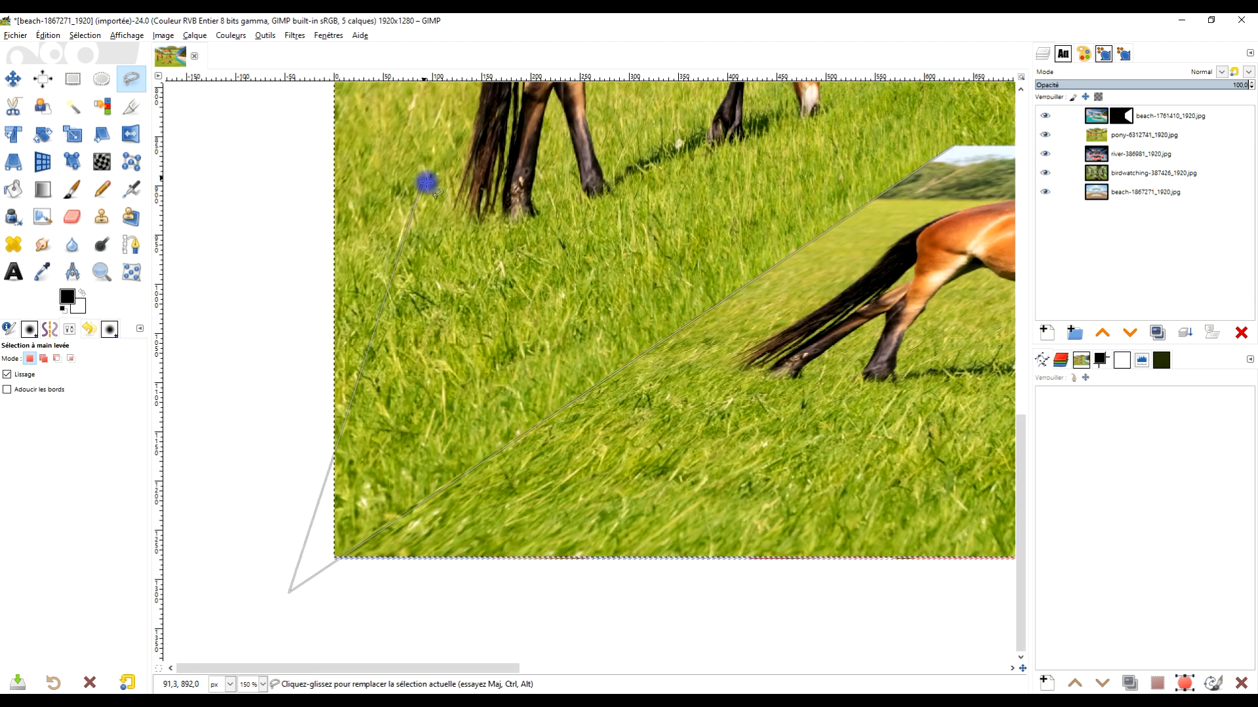
Step: Continue the polygon beyond the image's upper-left corner, along the upper diagonal to the inner upper corner, and close it at its starting point
{"action": "scroll", "coordinate": [462, 222], "scroll_direction": "up", "scroll_amount": 10}
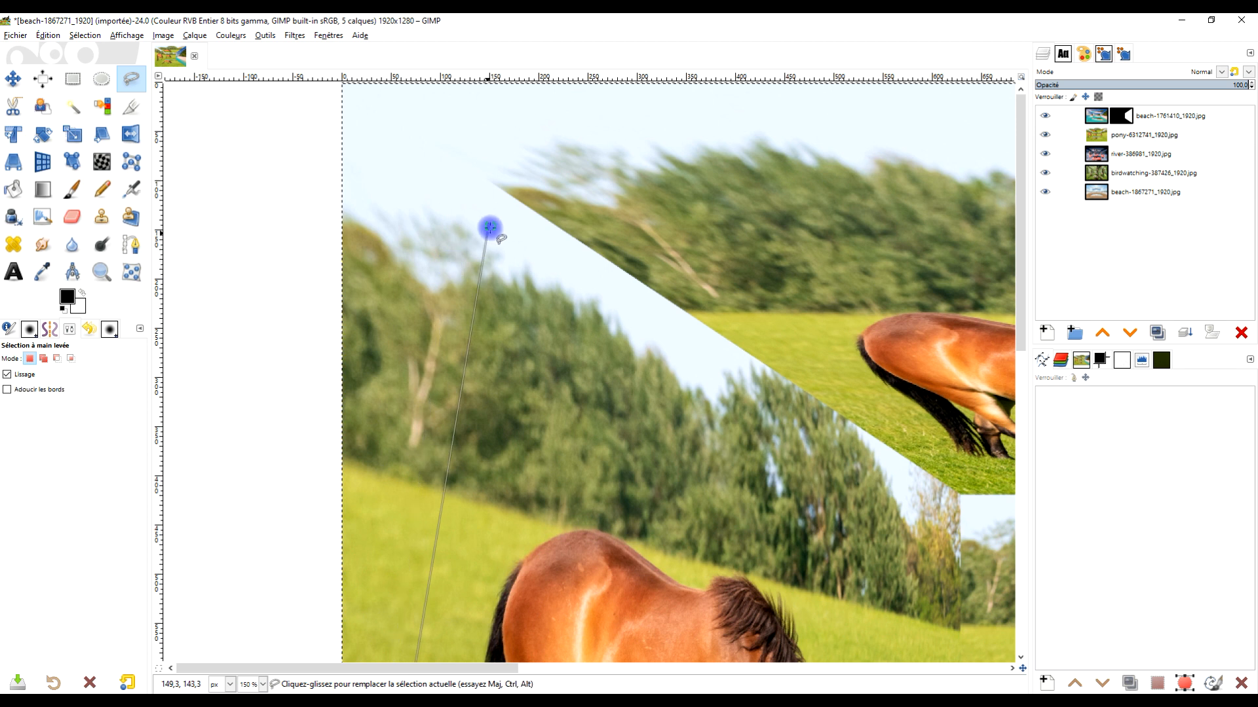
{"action": "left_click_drag", "start_coordinate": [489, 230], "coordinate": [449, 409]}
{"action": "left_click", "coordinate": [268, 237]}
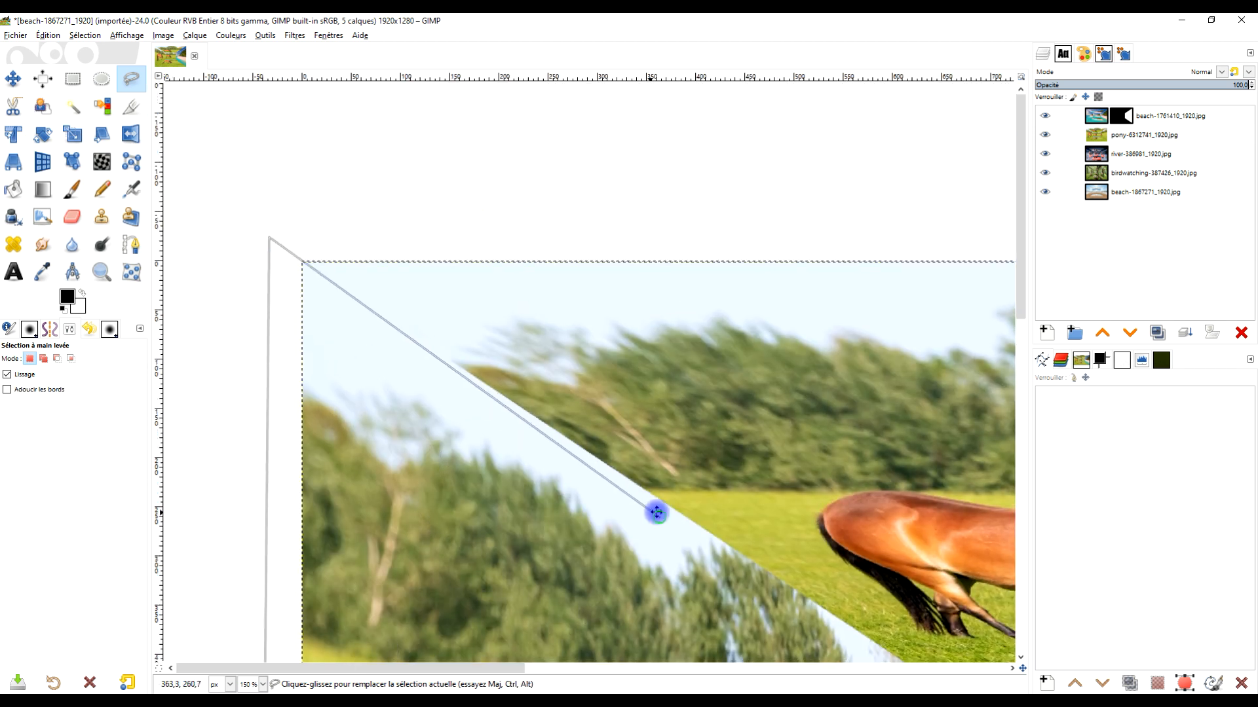
{"action": "left_click_drag", "start_coordinate": [657, 511], "coordinate": [407, 183]}
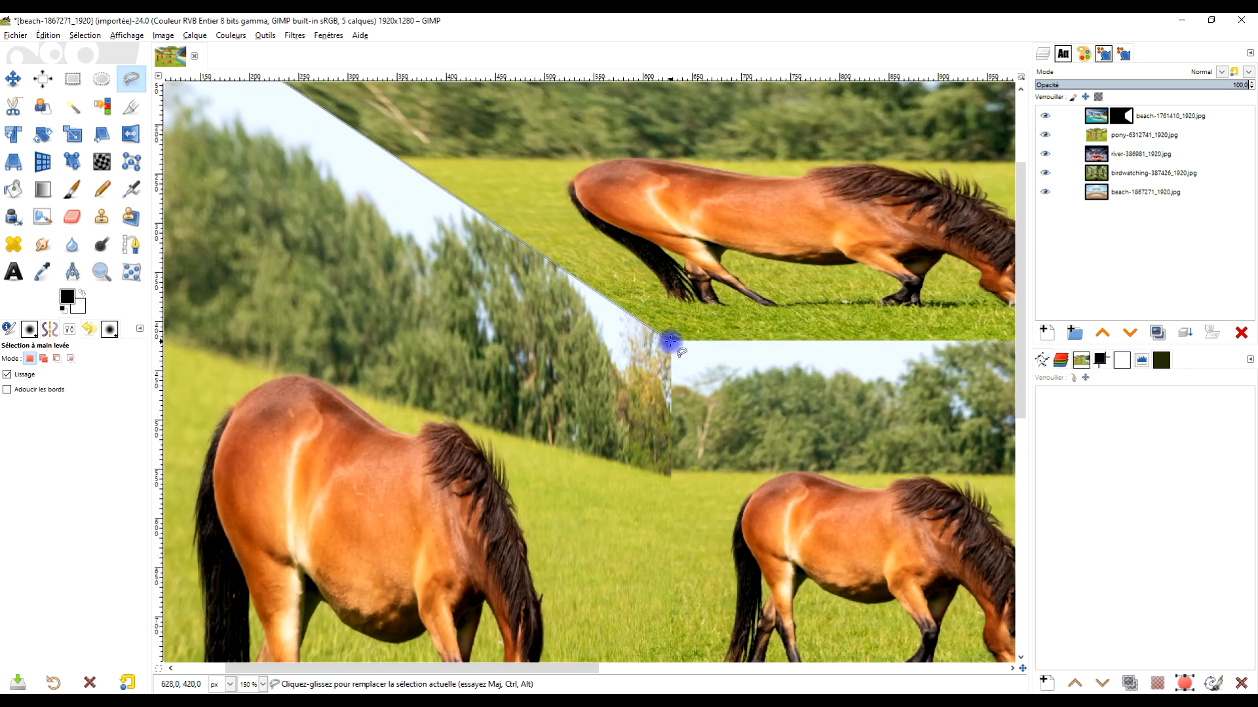
{"action": "left_click_drag", "start_coordinate": [684, 509], "coordinate": [668, 261]}
{"action": "scroll", "coordinate": [651, 317], "scroll_direction": "up", "scroll_amount": 2}
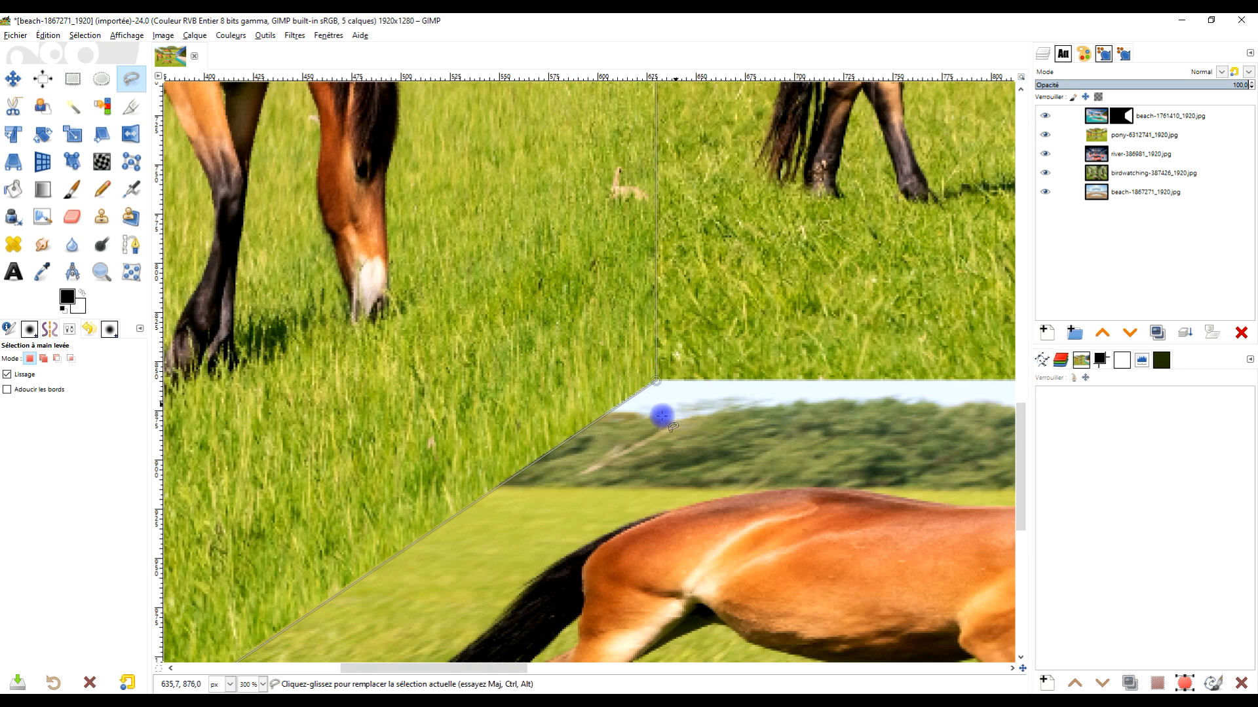
Step: Fine-tune the polygon's inner lower and inner upper points so they sit exactly on the left face's corners
{"action": "scroll", "coordinate": [663, 393], "scroll_direction": "up", "scroll_amount": 3}
{"action": "scroll", "coordinate": [665, 399], "scroll_direction": "up", "scroll_amount": 2}
{"action": "left_click_drag", "start_coordinate": [687, 481], "coordinate": [703, 122]}
{"action": "left_click_drag", "start_coordinate": [648, 313], "coordinate": [648, 302]}
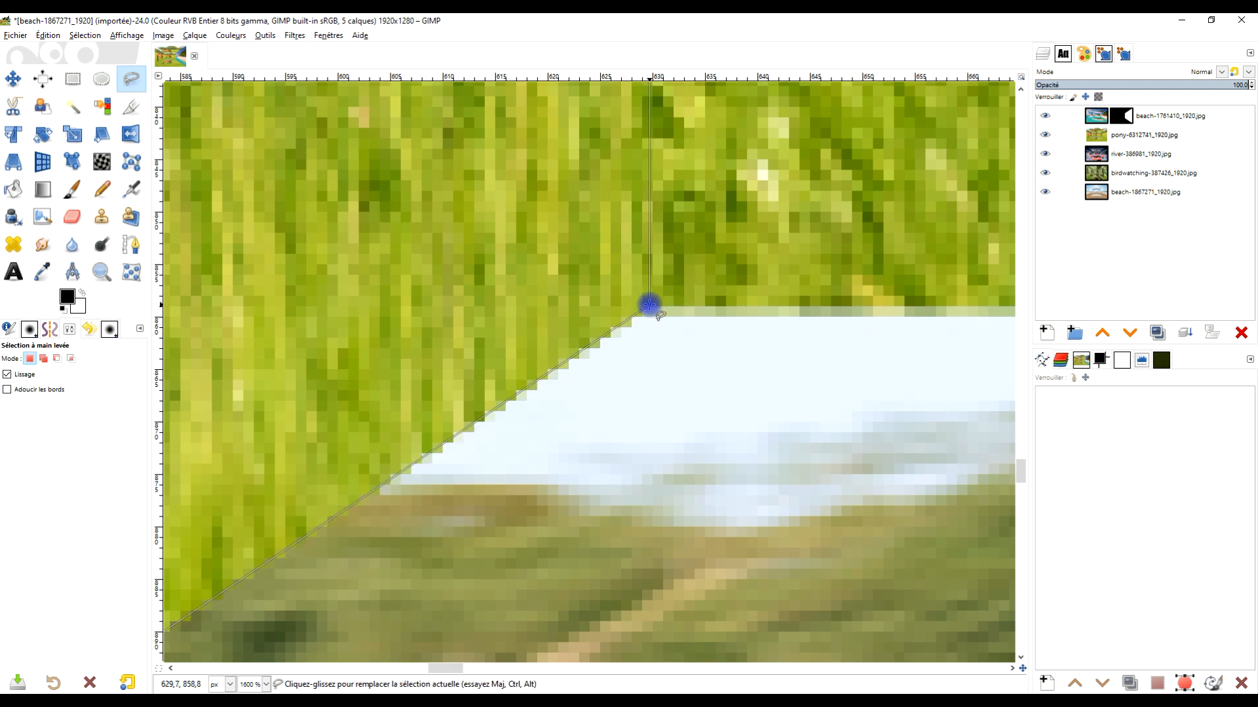
{"action": "scroll", "coordinate": [676, 260], "scroll_direction": "down", "scroll_amount": 3}
{"action": "scroll", "coordinate": [708, 372], "scroll_direction": "up", "scroll_amount": 20}
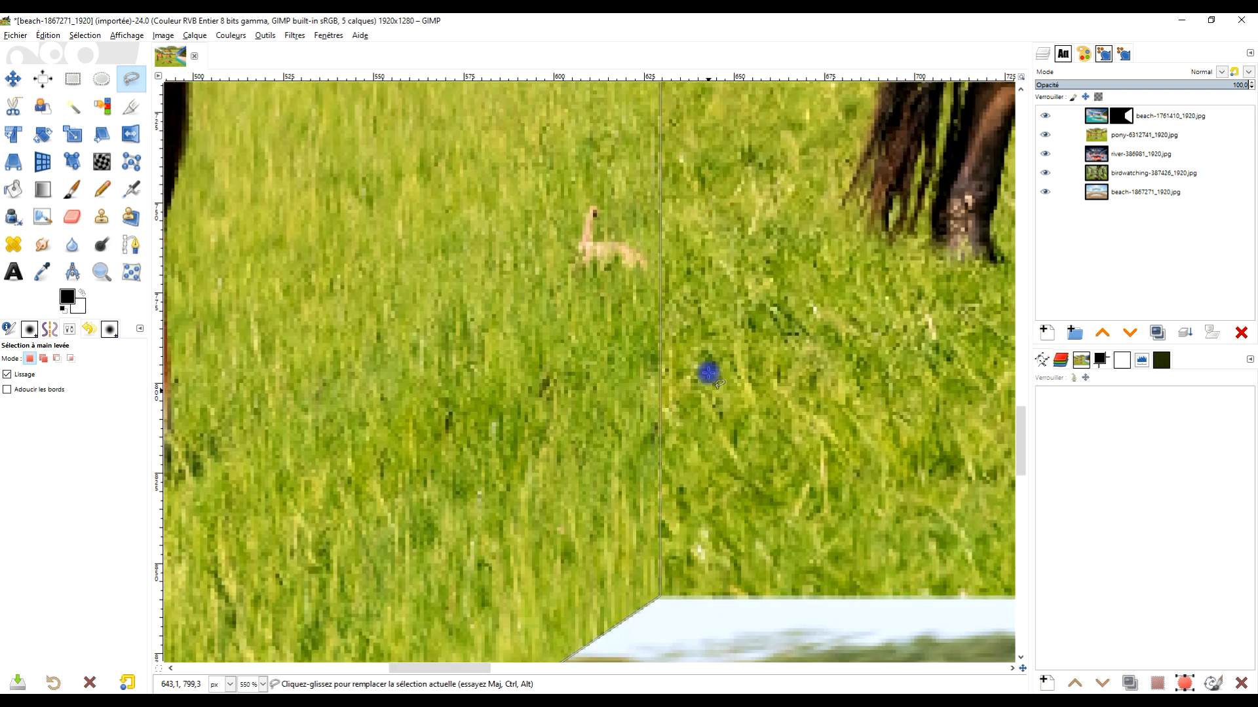
{"action": "left_click_drag", "start_coordinate": [661, 463], "coordinate": [657, 458]}
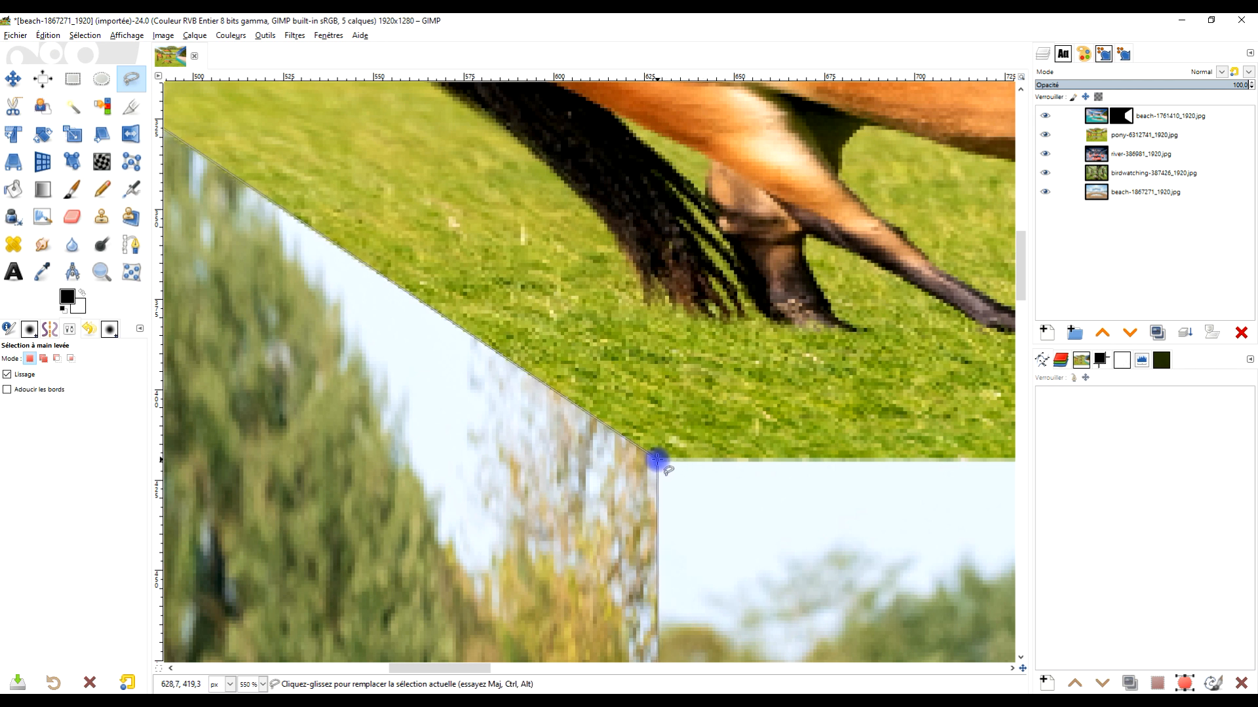
Step: Adjust the polygon point beyond the upper-left corner so the edge follows the left face's upper diagonal through the image corner
{"action": "scroll", "coordinate": [389, 393], "scroll_direction": "up", "scroll_amount": 10}
{"action": "scroll", "coordinate": [389, 393], "scroll_direction": "left", "scroll_amount": 15}
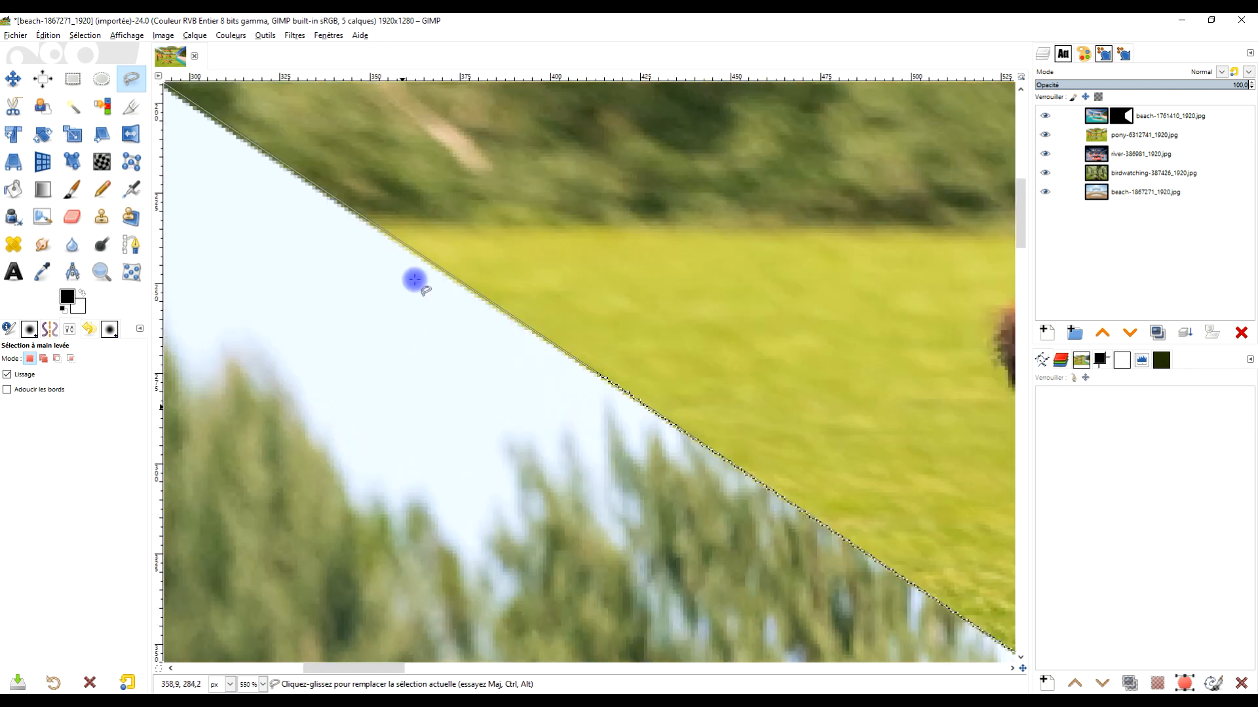
{"action": "scroll", "coordinate": [263, 321], "scroll_direction": "down", "scroll_amount": 3}
{"action": "scroll", "coordinate": [281, 225], "scroll_direction": "up", "scroll_amount": 3}
{"action": "scroll", "coordinate": [281, 224], "scroll_direction": "left", "scroll_amount": 4}
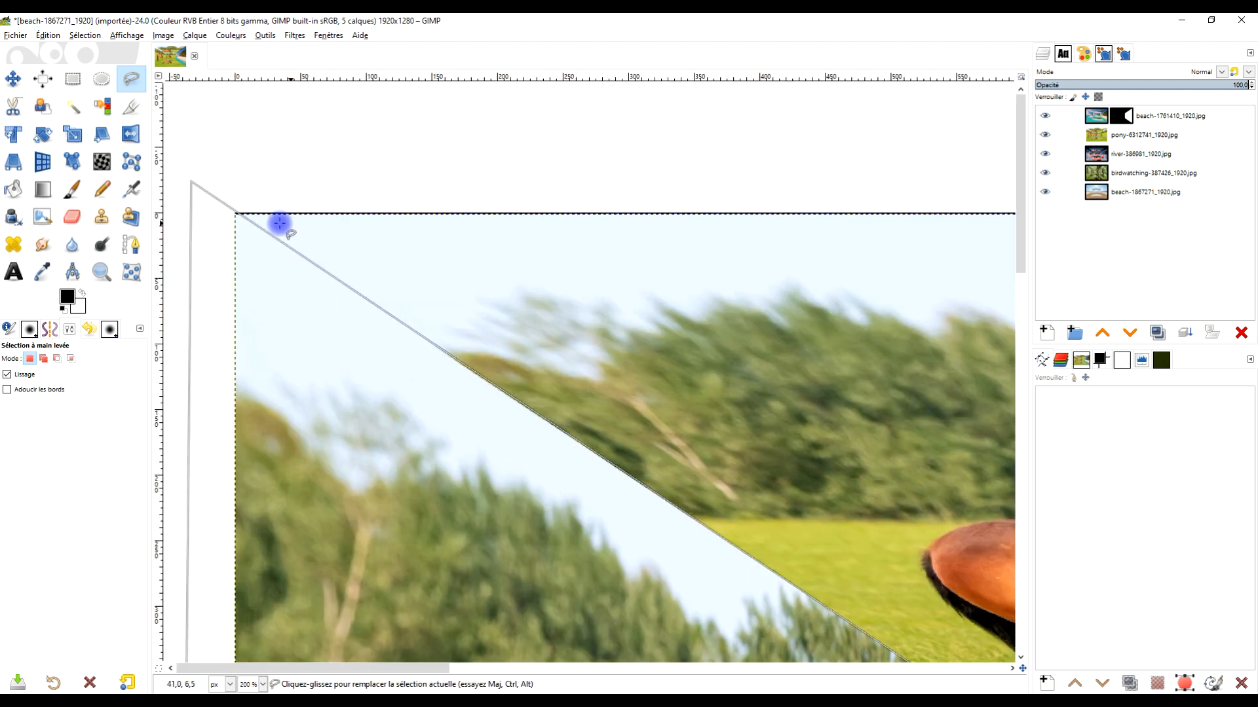
{"action": "scroll", "coordinate": [317, 265], "scroll_direction": "up", "scroll_amount": 2}
{"action": "left_click_drag", "start_coordinate": [328, 249], "coordinate": [327, 254]}
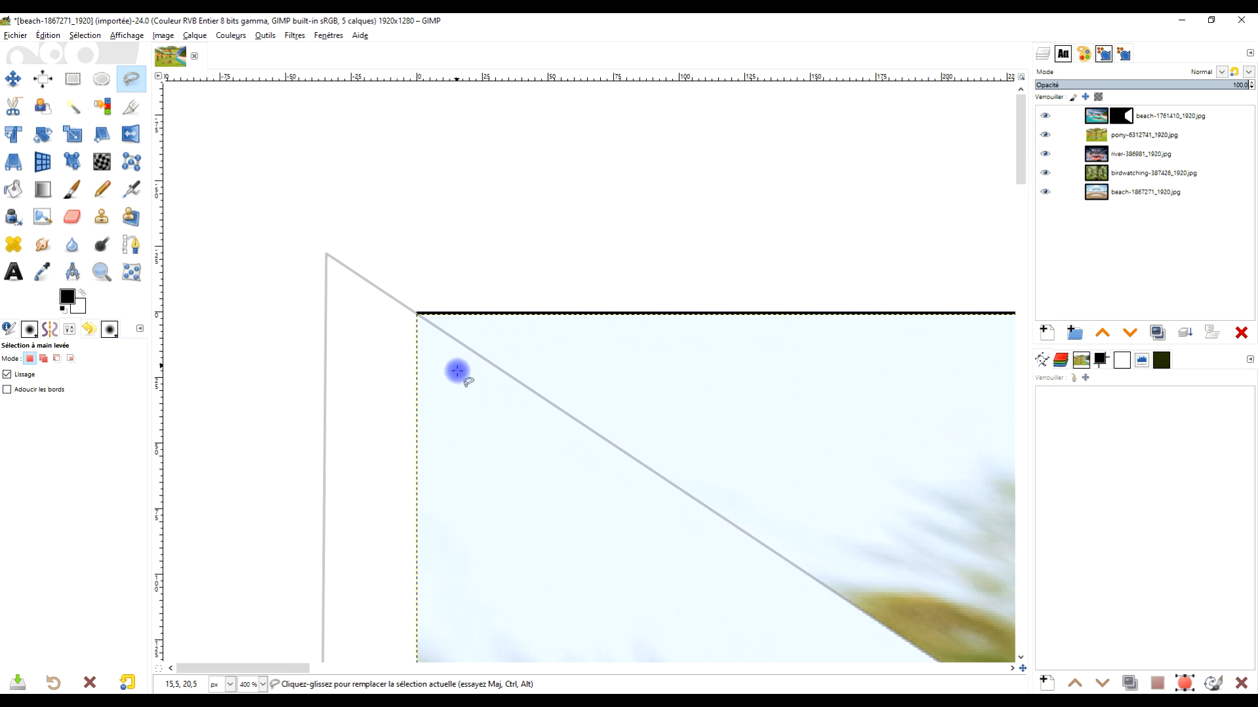
Step: Adjust the polygon point beyond the lower-left corner so the edge follows the left face's lower diagonal through the image corner
{"action": "scroll", "coordinate": [457, 371], "scroll_direction": "down", "scroll_amount": 16}
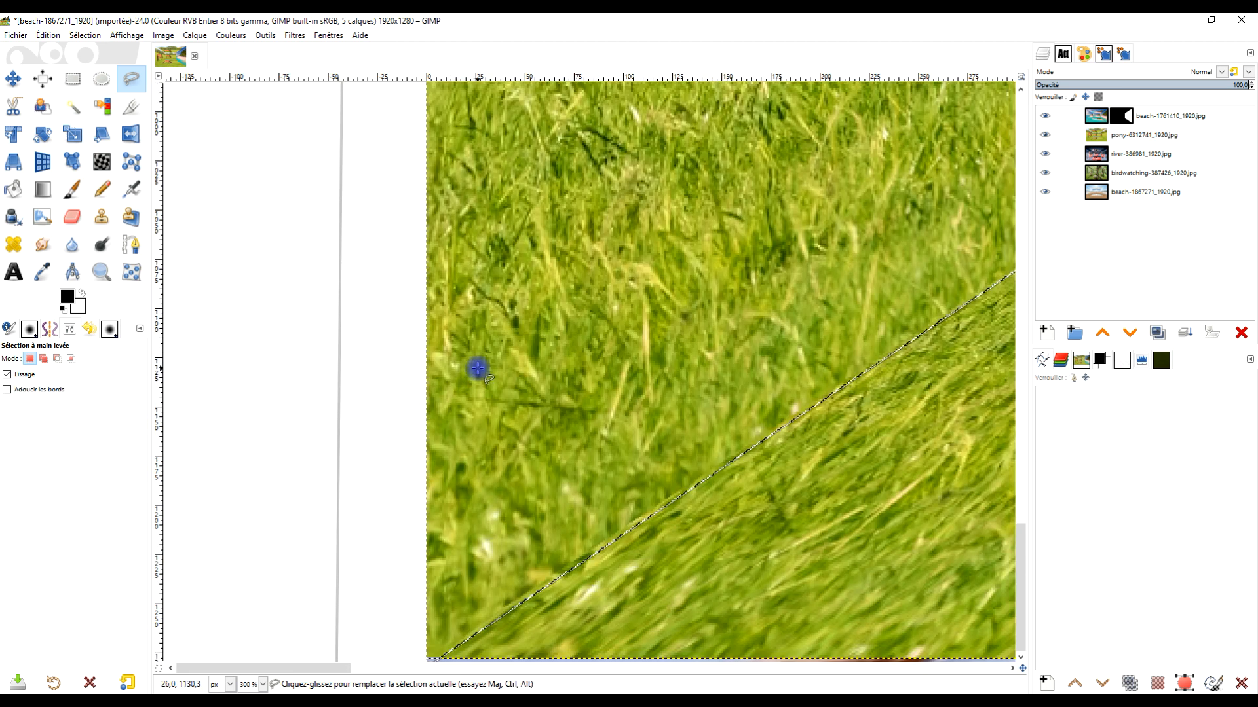
{"action": "scroll", "coordinate": [478, 369], "scroll_direction": "down", "scroll_amount": 4}
{"action": "scroll", "coordinate": [524, 262], "scroll_direction": "left", "scroll_amount": 1}
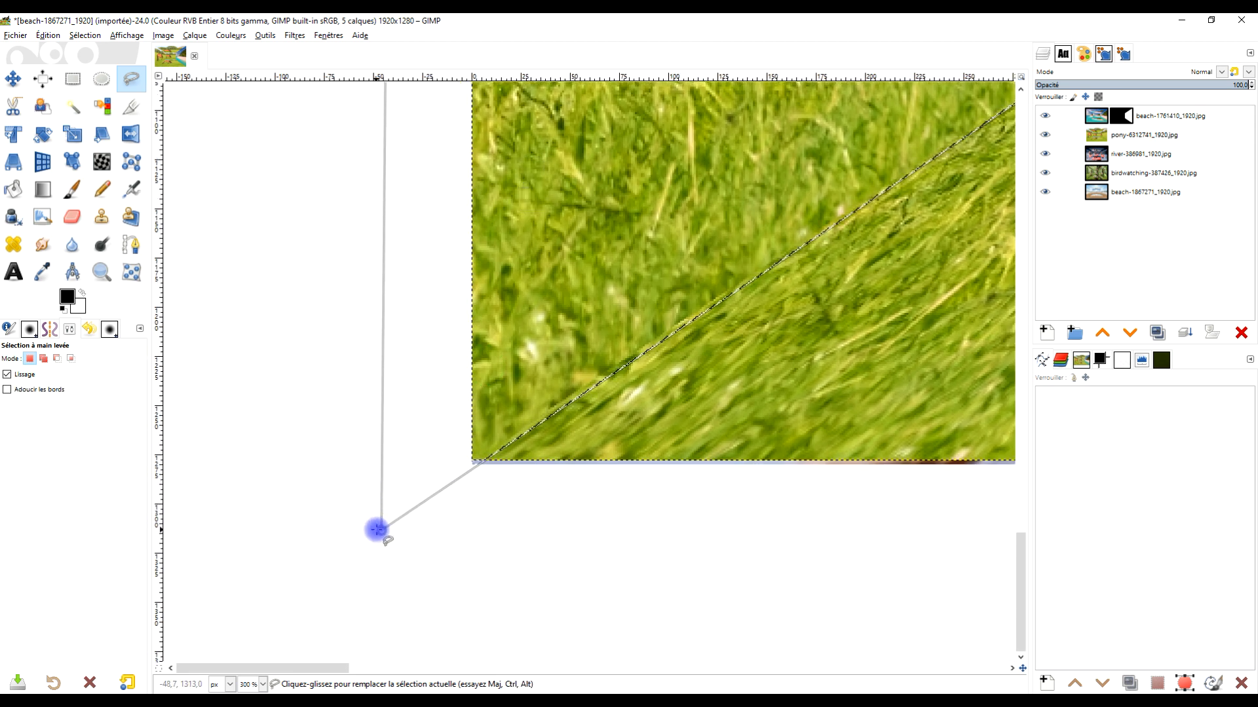
{"action": "left_click_drag", "start_coordinate": [382, 526], "coordinate": [380, 522]}
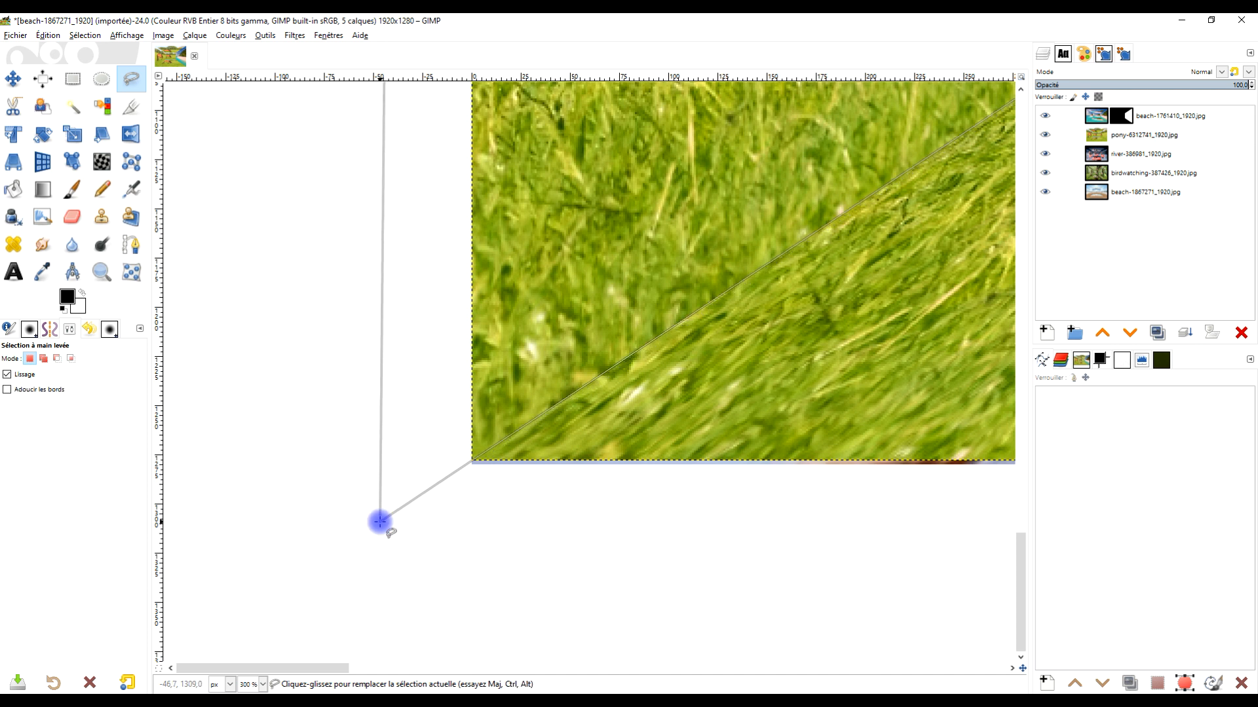
Step: Complete the polygon selection of the left face and invert it to select everything except that face
{"action": "scroll", "coordinate": [658, 355], "scroll_direction": "down", "scroll_amount": 4}
{"action": "left_click_drag", "start_coordinate": [753, 270], "coordinate": [485, 558]}
{"action": "scroll", "coordinate": [486, 558], "scroll_direction": "down", "scroll_amount": 1}
{"action": "mouse_move", "coordinate": [595, 503]}
{"action": "left_mouse_down"}
{"action": "mouse_move", "coordinate": [501, 439]}
{"action": "mouse_move", "coordinate": [484, 406]}
{"action": "mouse_move", "coordinate": [472, 411]}
{"action": "left_mouse_up"}
{"action": "key", "text": "Return"}
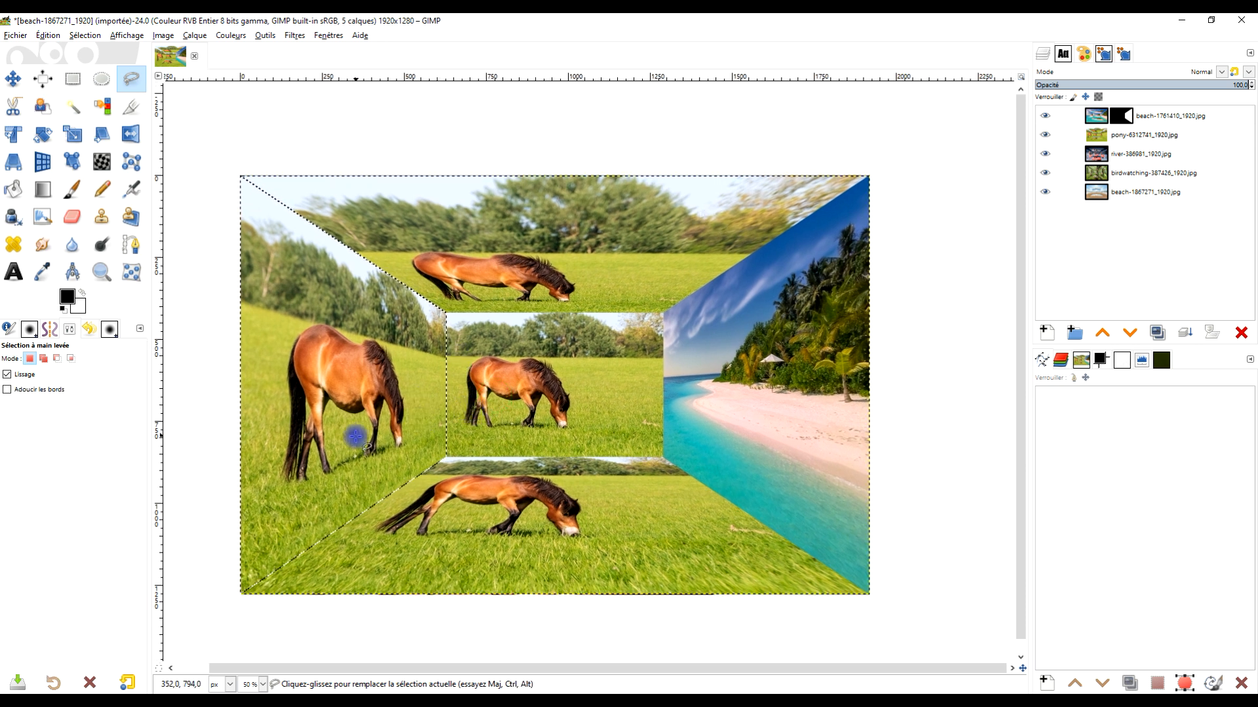
{"action": "left_click", "coordinate": [85, 35]}
{"action": "left_click", "coordinate": [93, 80]}
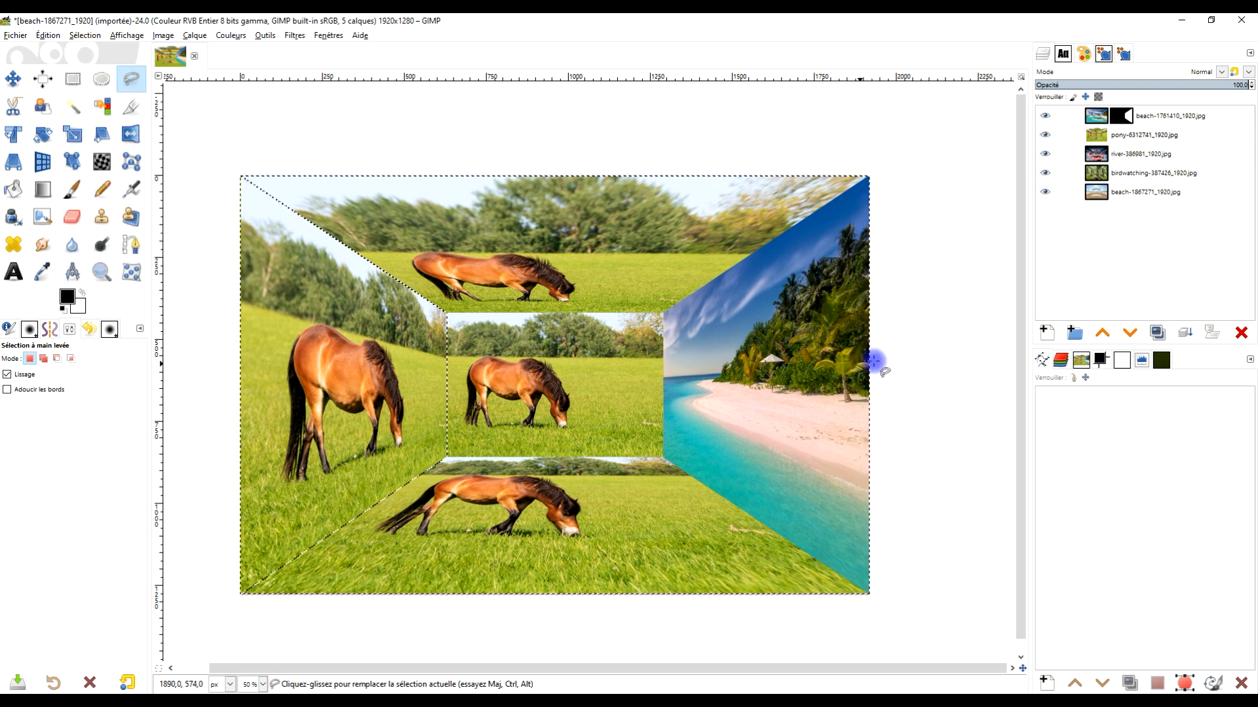
Step: Add a white (full opacity) layer mask to the pony-6312741_1920.jpg layer and fill the mask's selected area with black
{"action": "left_click", "coordinate": [49, 37]}
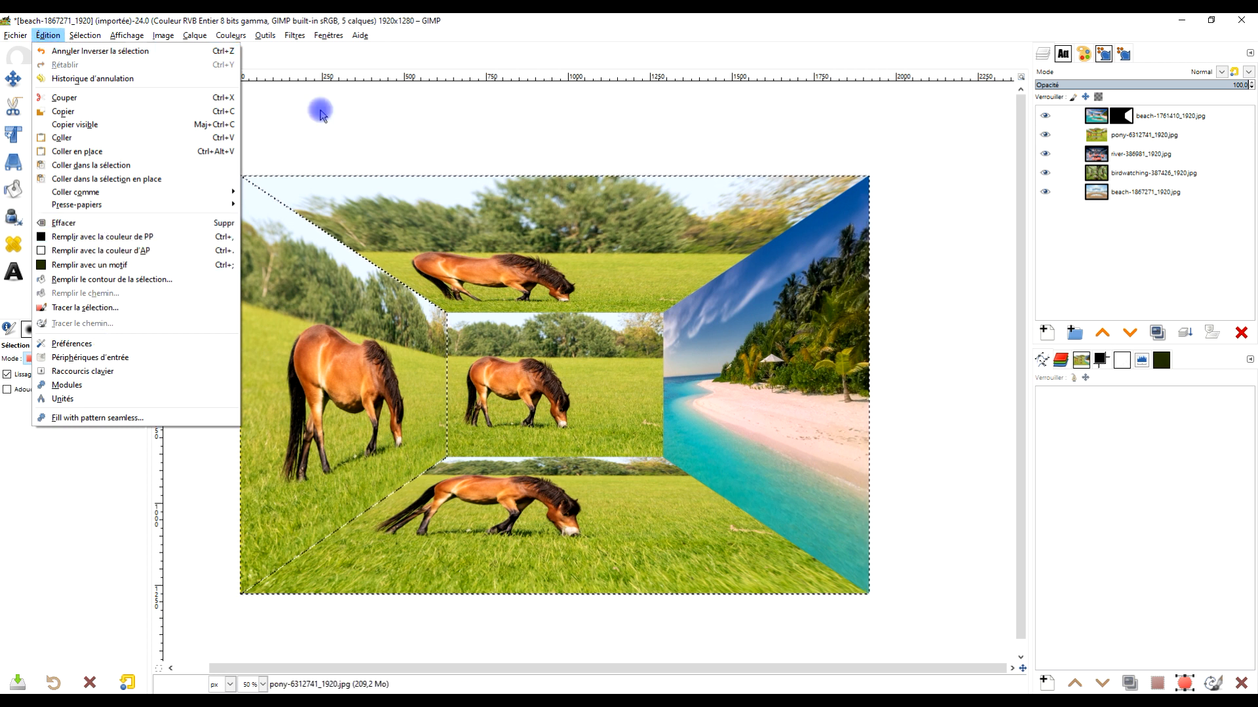
{"action": "left_click", "coordinate": [530, 46]}
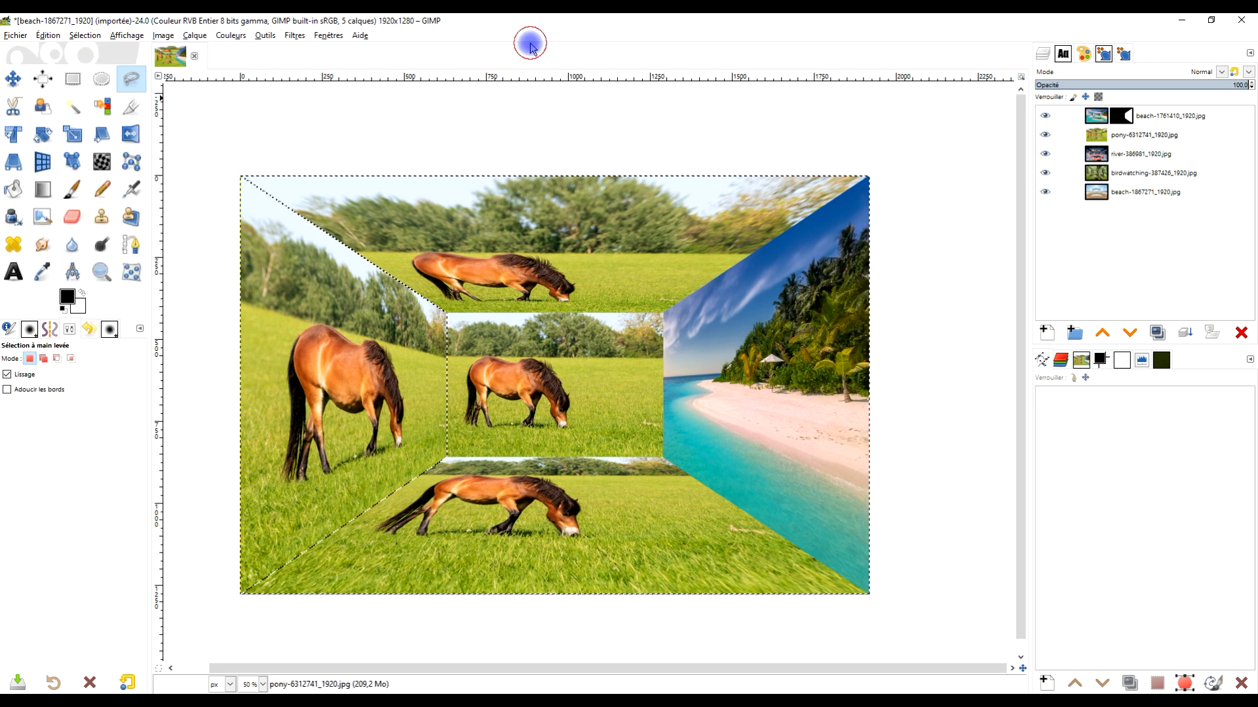
{"action": "right_click", "coordinate": [1116, 136]}
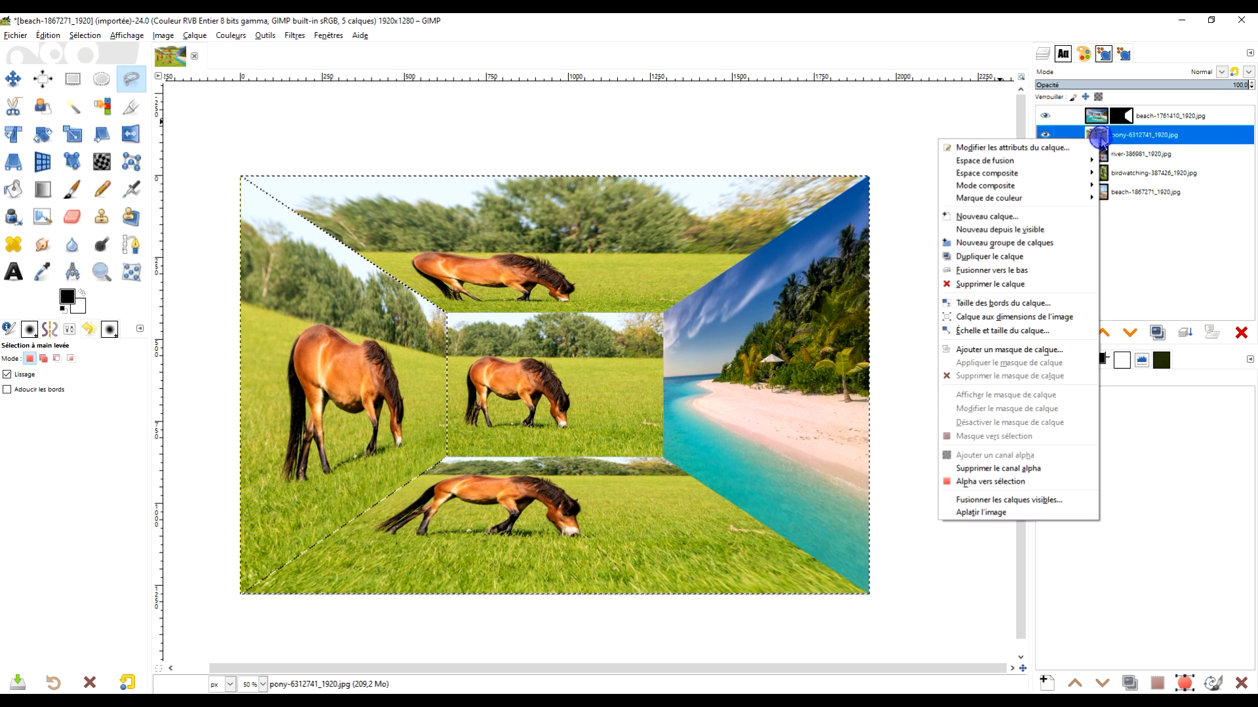
{"action": "left_click", "coordinate": [1051, 351]}
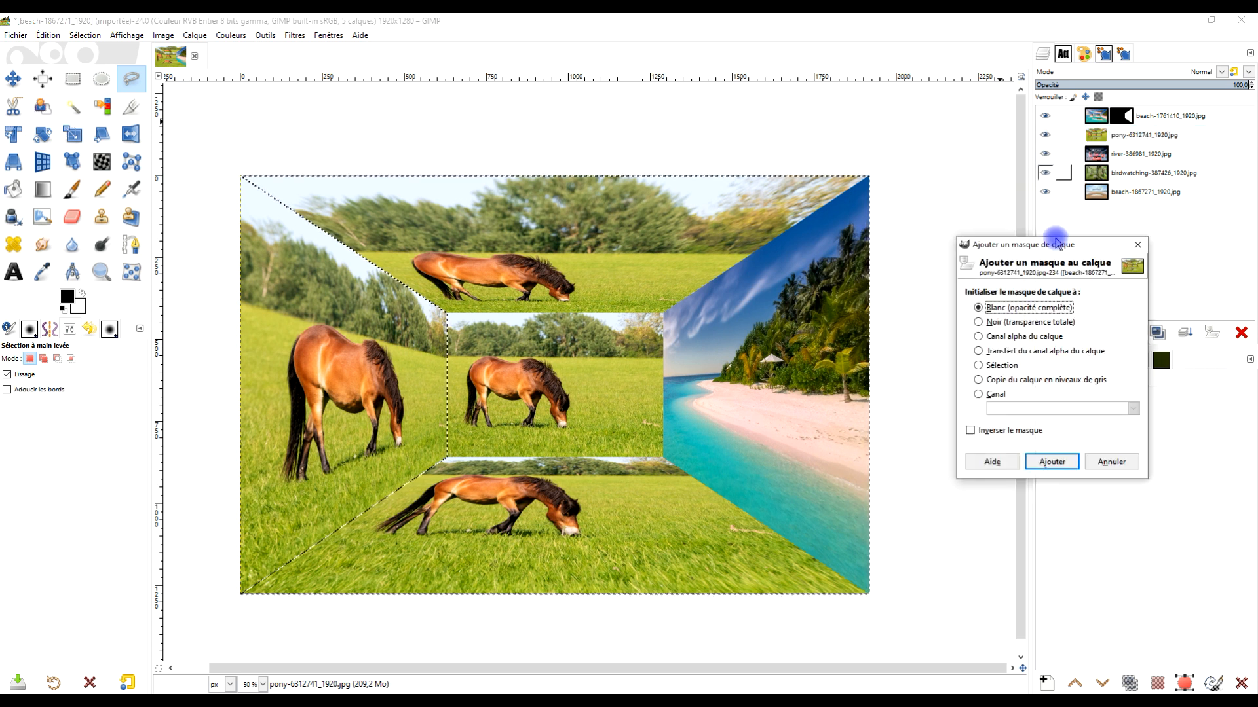
{"action": "left_click", "coordinate": [1051, 461]}
{"action": "left_click_drag", "start_coordinate": [68, 303], "coordinate": [551, 213]}
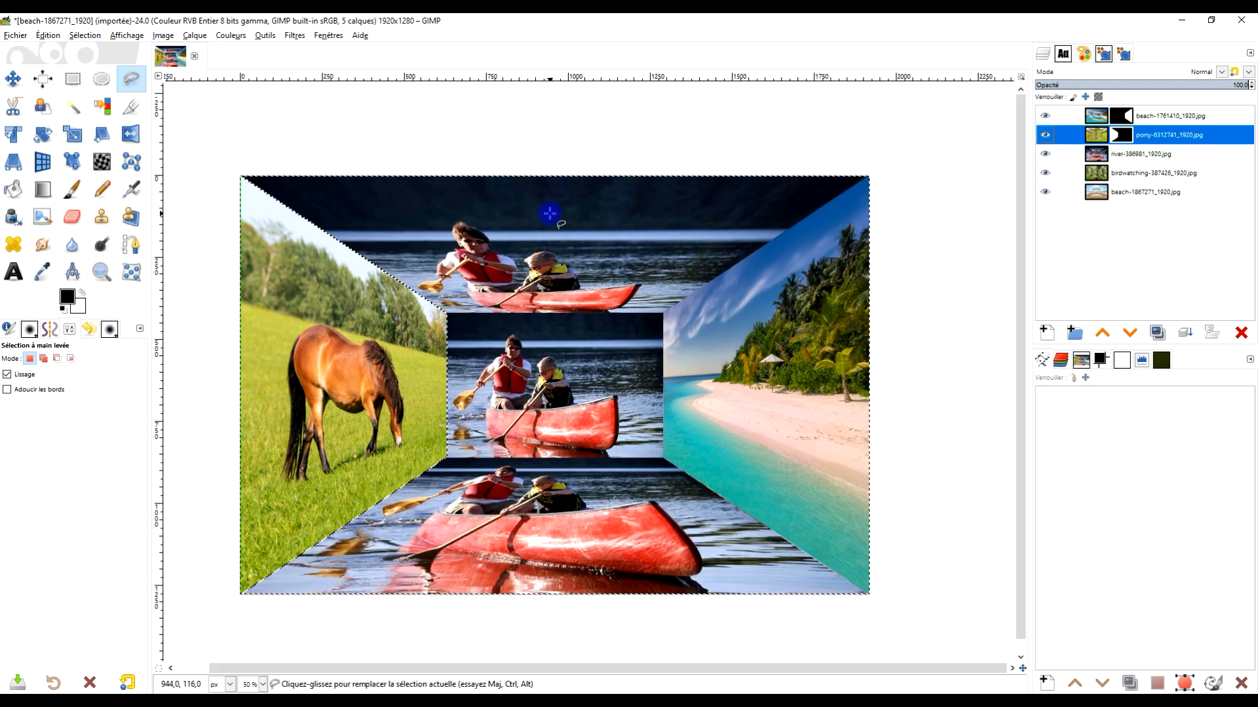
Step: On the river-386981_1920.jpg layer, start a polygonal free selection along the bottom face's inner edge, from its inner left corner to its inner right corner
{"action": "left_click", "coordinate": [1099, 161]}
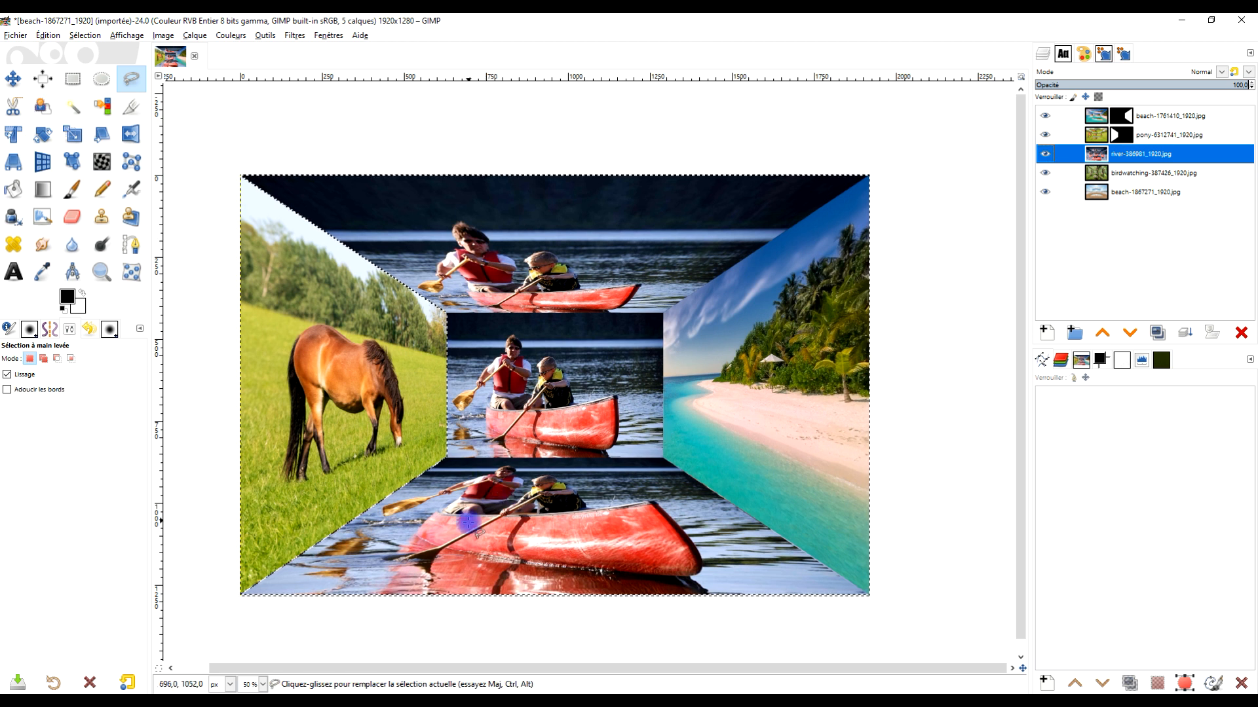
{"action": "scroll", "coordinate": [468, 522], "scroll_direction": "up", "scroll_amount": 2}
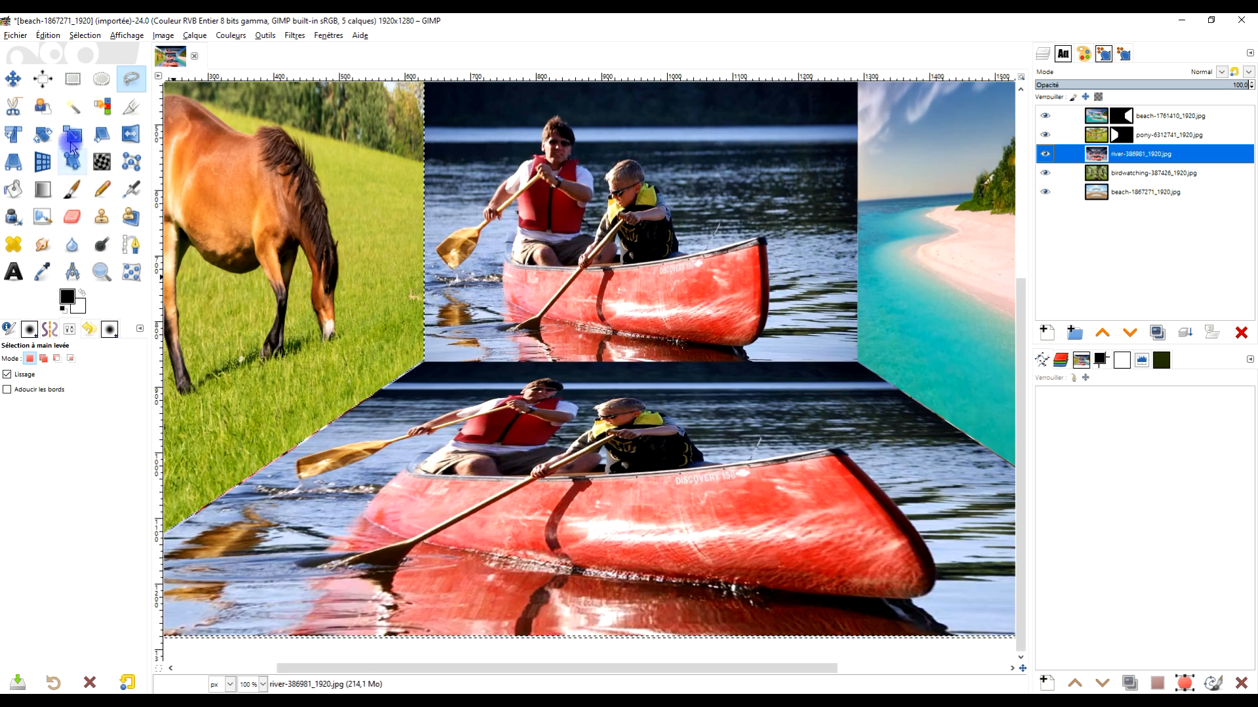
{"action": "scroll", "coordinate": [419, 368], "scroll_direction": "up", "scroll_amount": 1}
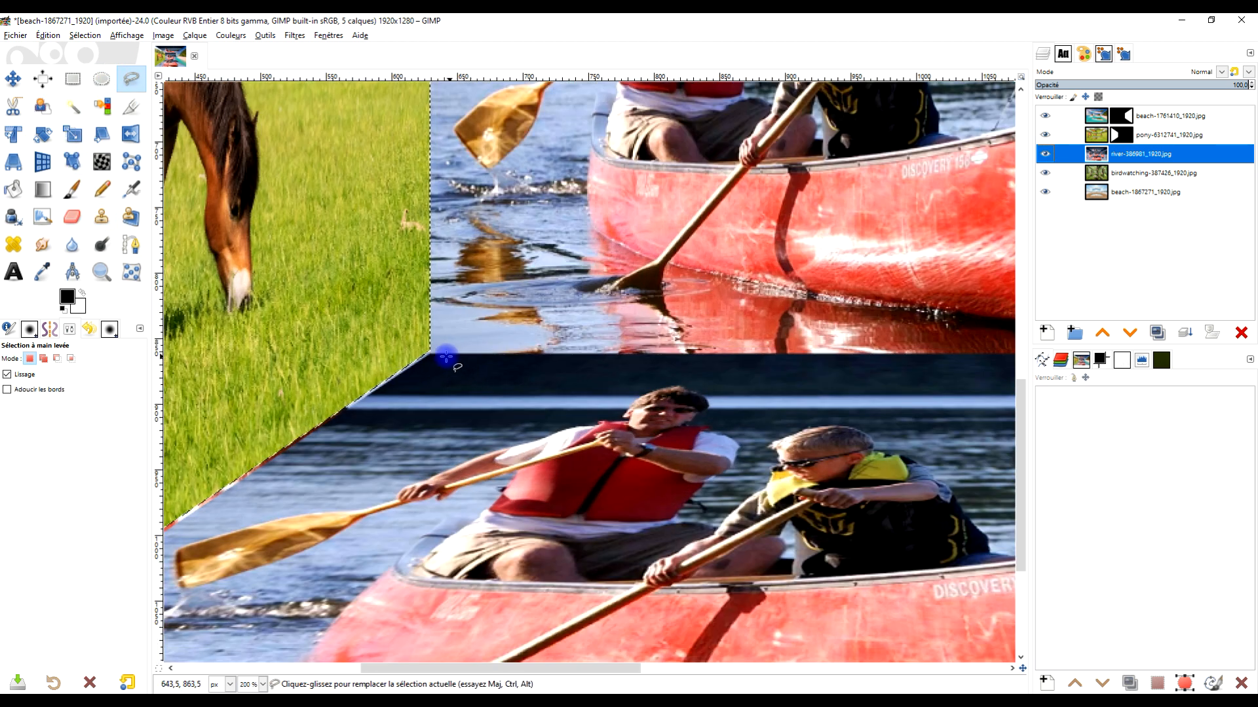
{"action": "left_click_drag", "start_coordinate": [429, 351], "coordinate": [526, 353]}
{"action": "left_click_drag", "start_coordinate": [801, 432], "coordinate": [438, 493]}
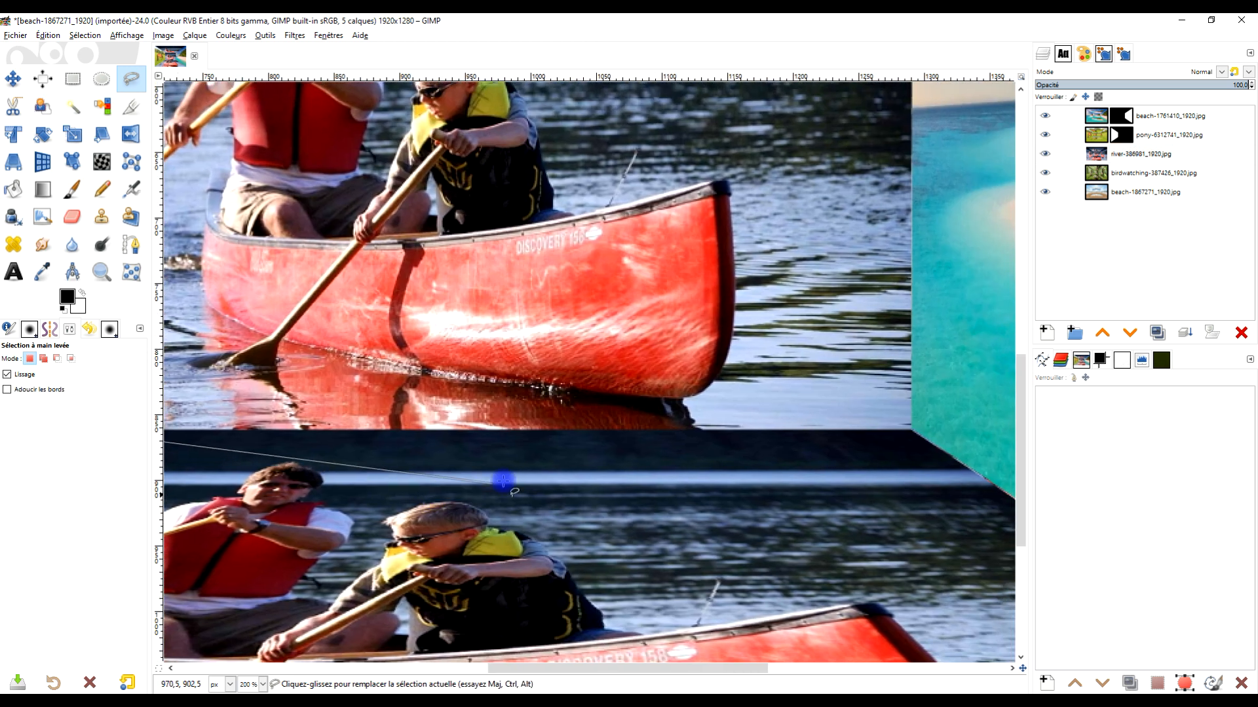
{"action": "left_click_drag", "start_coordinate": [979, 458], "coordinate": [769, 471]}
{"action": "scroll", "coordinate": [760, 458], "scroll_direction": "up", "scroll_amount": 2}
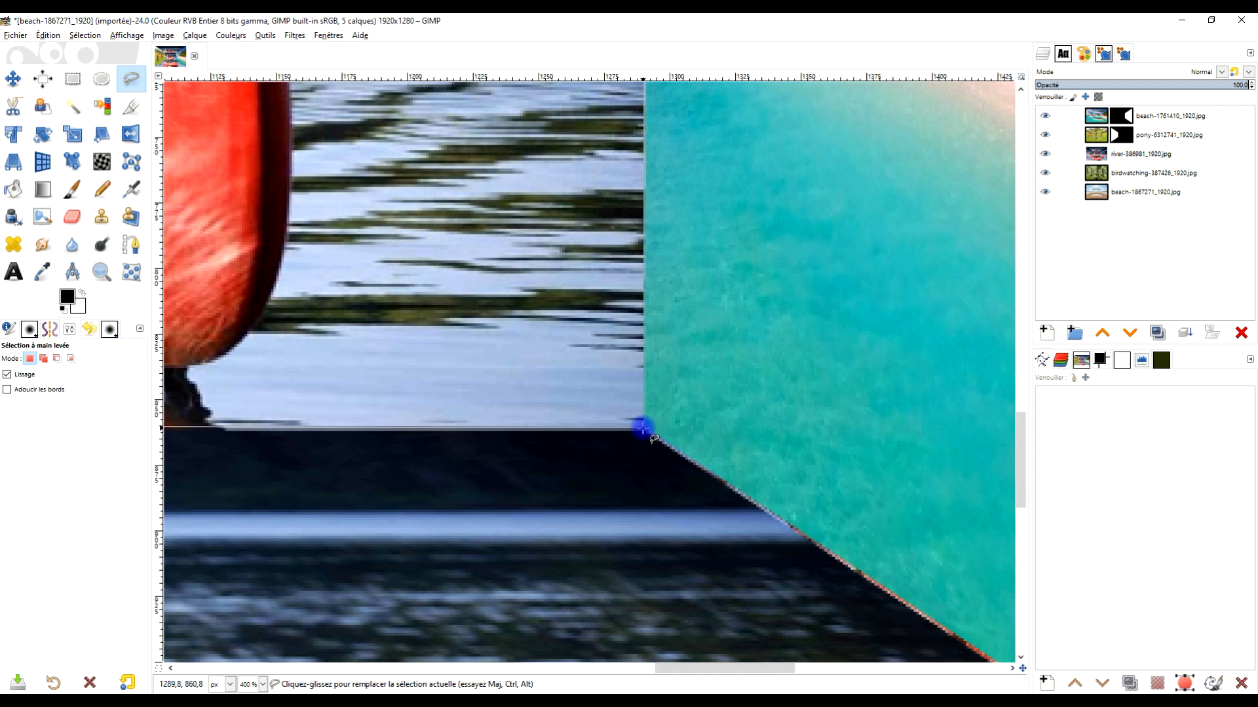
Step: Extend the polygon selection from the bottom face's inner right corner along its diagonal to the image's lower-right corner
{"action": "scroll", "coordinate": [842, 597], "scroll_direction": "down", "scroll_amount": 4}
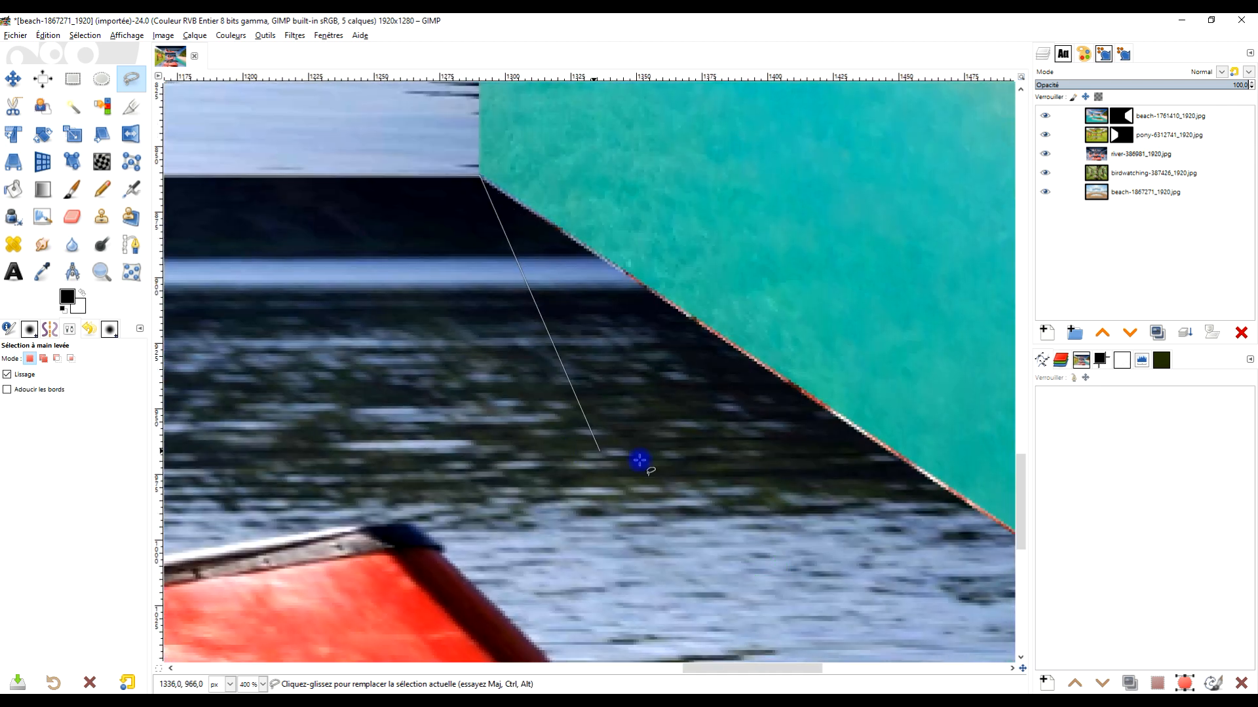
{"action": "scroll", "coordinate": [748, 564], "scroll_direction": "up", "scroll_amount": 2}
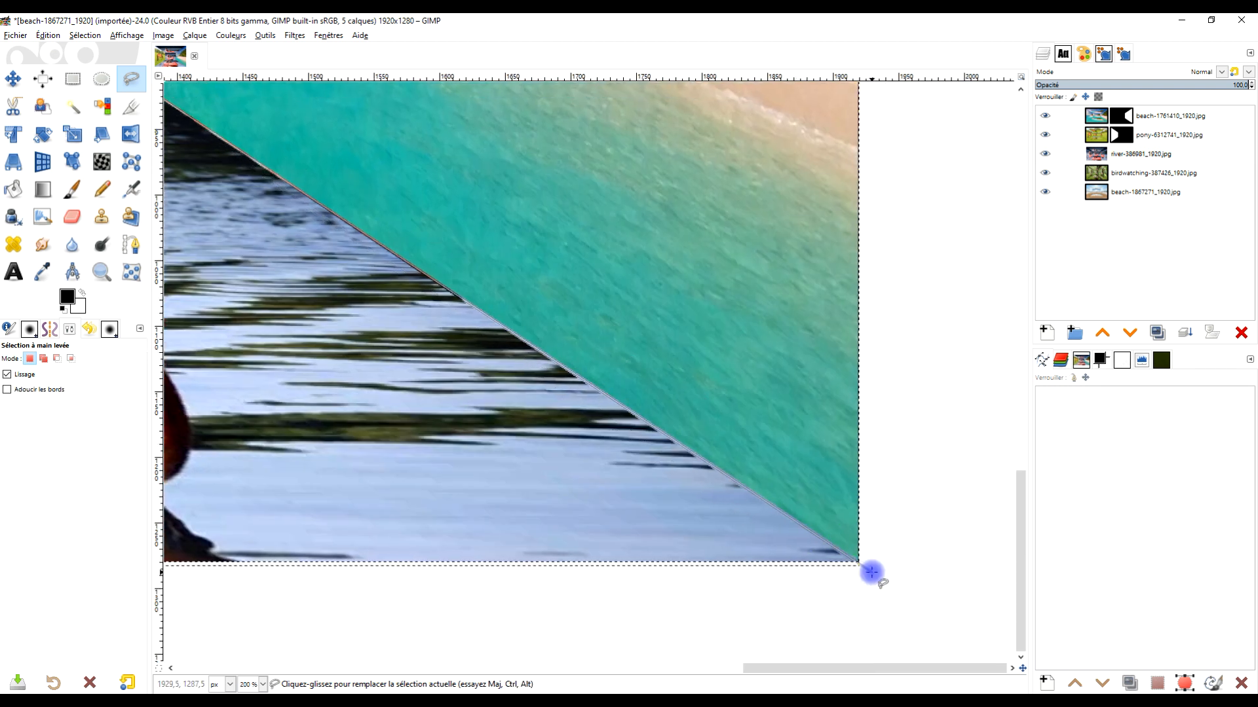
{"action": "left_click", "coordinate": [872, 573]}
Step: Run the polygon edge just below the image's lower border and place a point at the image's lower-left corner
{"action": "left_click_drag", "start_coordinate": [419, 590], "coordinate": [749, 525]}
{"action": "scroll", "coordinate": [599, 524], "scroll_direction": "down", "scroll_amount": 2}
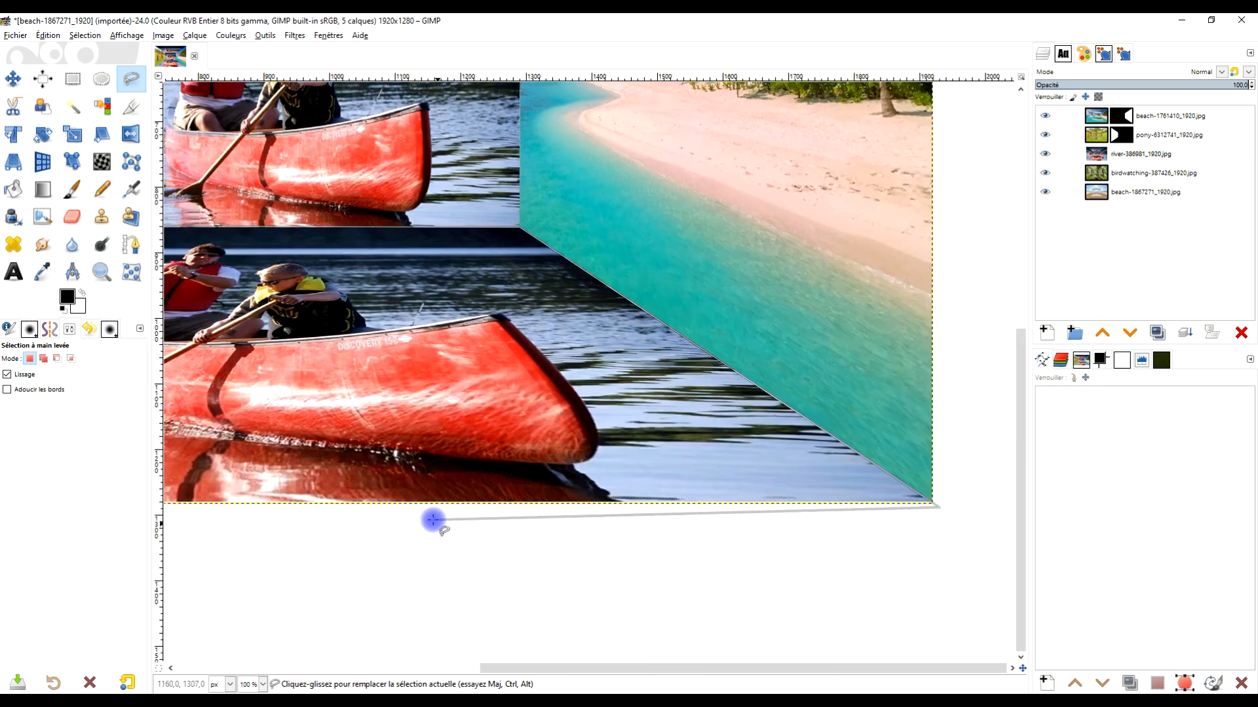
{"action": "left_click_drag", "start_coordinate": [404, 539], "coordinate": [710, 541]}
{"action": "scroll", "coordinate": [342, 508], "scroll_direction": "down", "scroll_amount": 2}
{"action": "scroll", "coordinate": [438, 573], "scroll_direction": "up", "scroll_amount": 2}
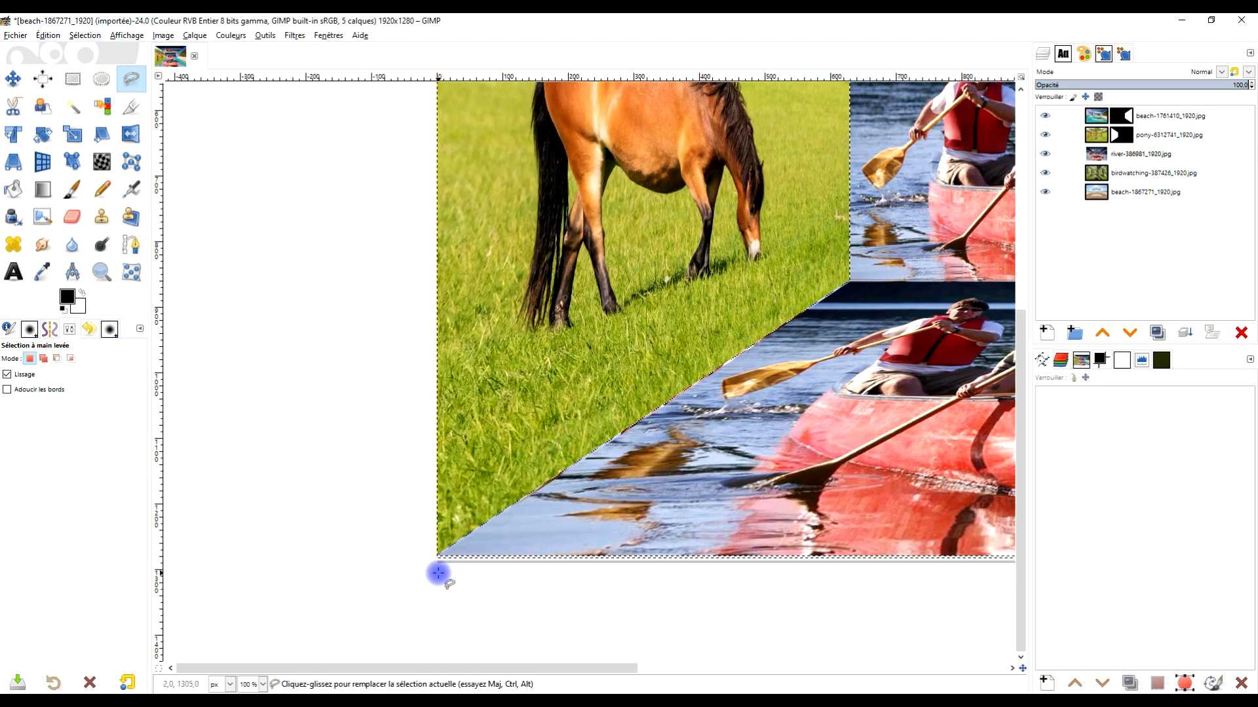
{"action": "scroll", "coordinate": [472, 580], "scroll_direction": "up", "scroll_amount": 2}
{"action": "left_click", "coordinate": [373, 550]}
Step: Close the polygon at the bottom face's inner left corner and validate the selection
{"action": "left_click_drag", "start_coordinate": [827, 309], "coordinate": [494, 652]}
{"action": "left_click_drag", "start_coordinate": [916, 429], "coordinate": [706, 572]}
{"action": "left_click", "coordinate": [664, 471]}
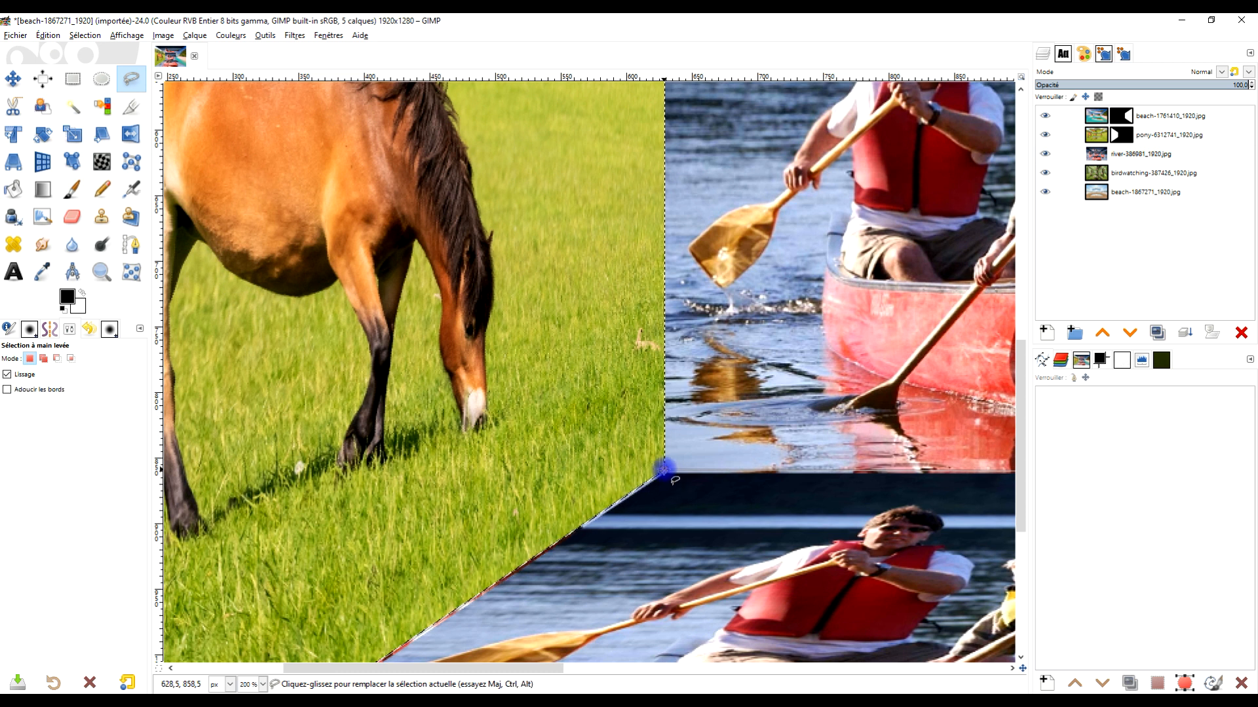
{"action": "key", "text": "Return"}
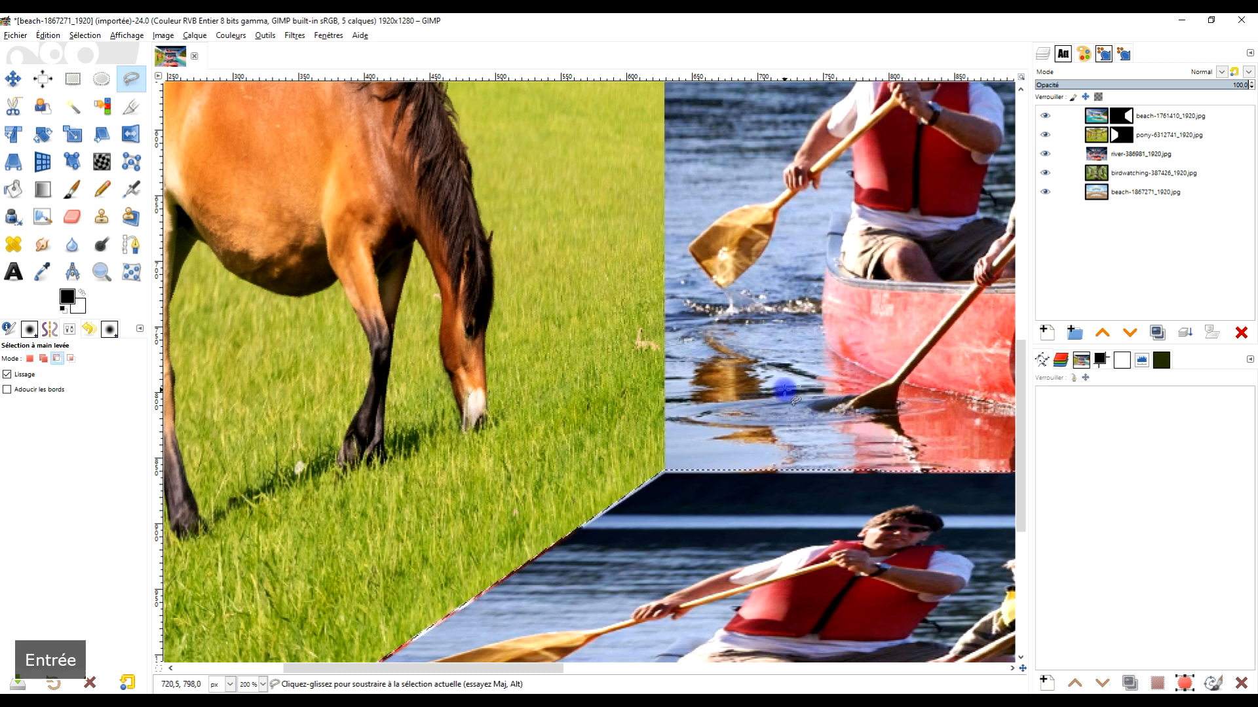
Step: Invert the selection so that everything except the bottom face is selected
{"action": "scroll", "coordinate": [819, 393], "scroll_direction": "down", "scroll_amount": 2}
{"action": "scroll", "coordinate": [679, 513], "scroll_direction": "up", "scroll_amount": 1}
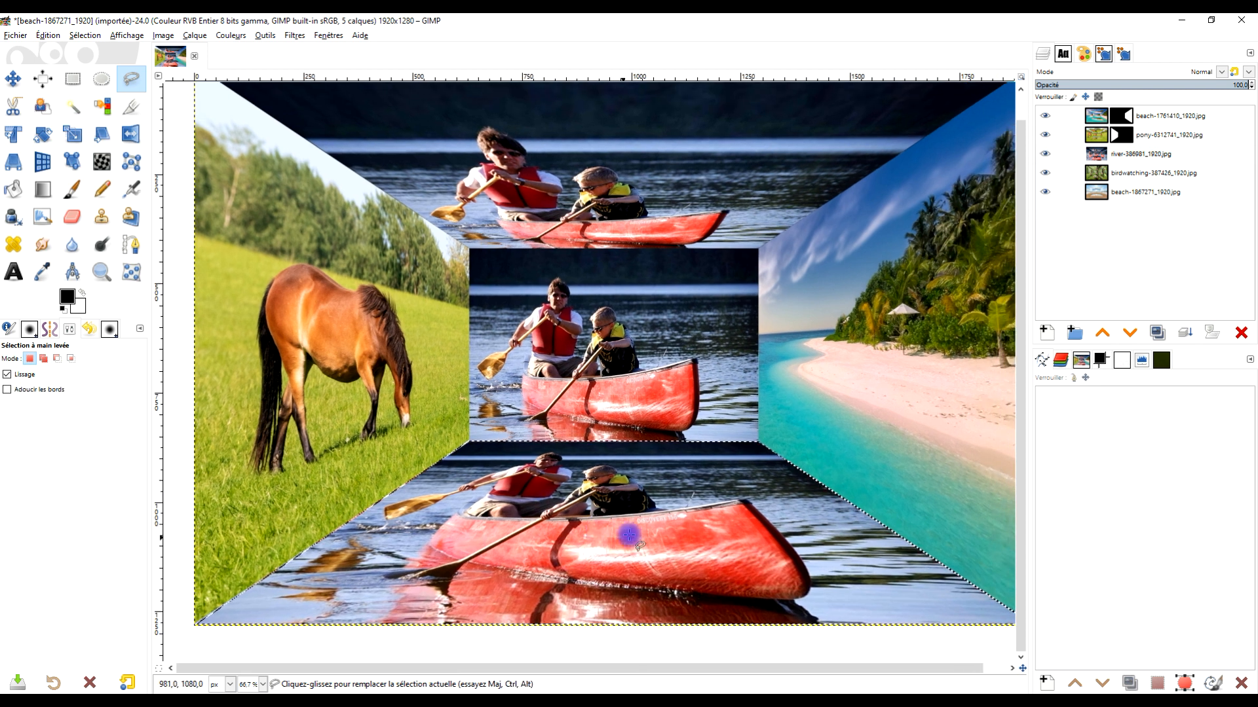
{"action": "scroll", "coordinate": [753, 537], "scroll_direction": "right", "scroll_amount": 1}
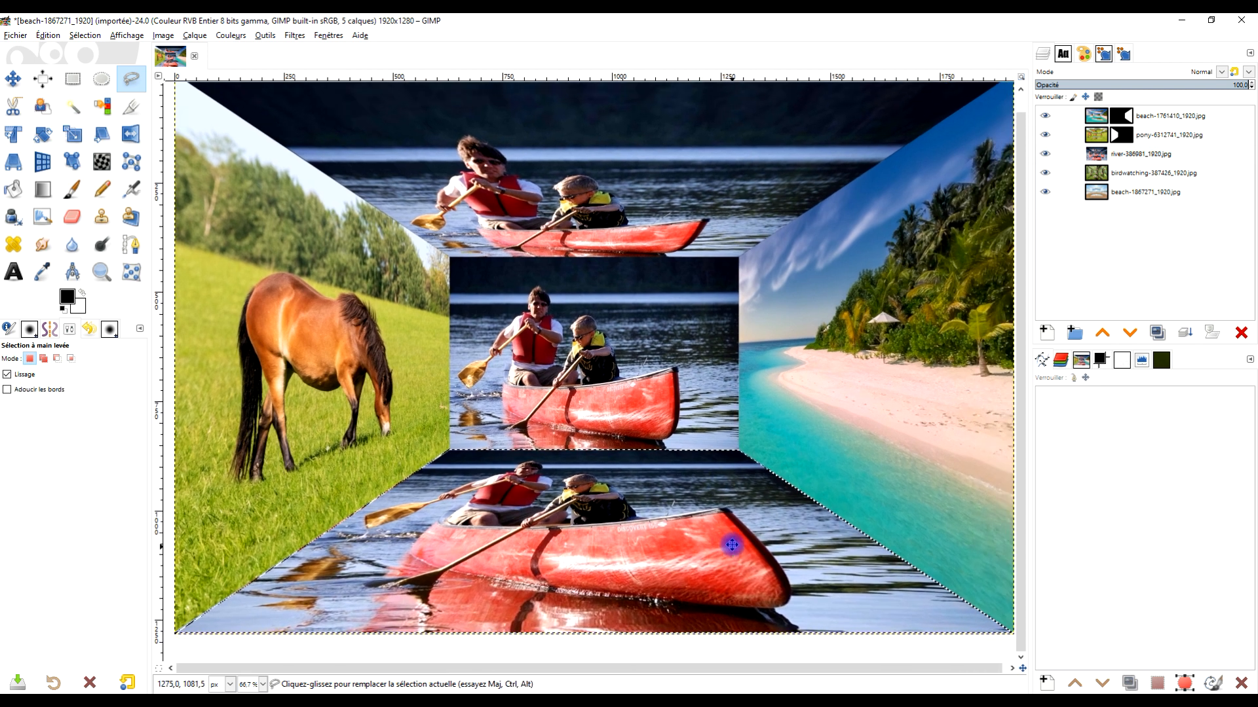
{"action": "left_click", "coordinate": [80, 37]}
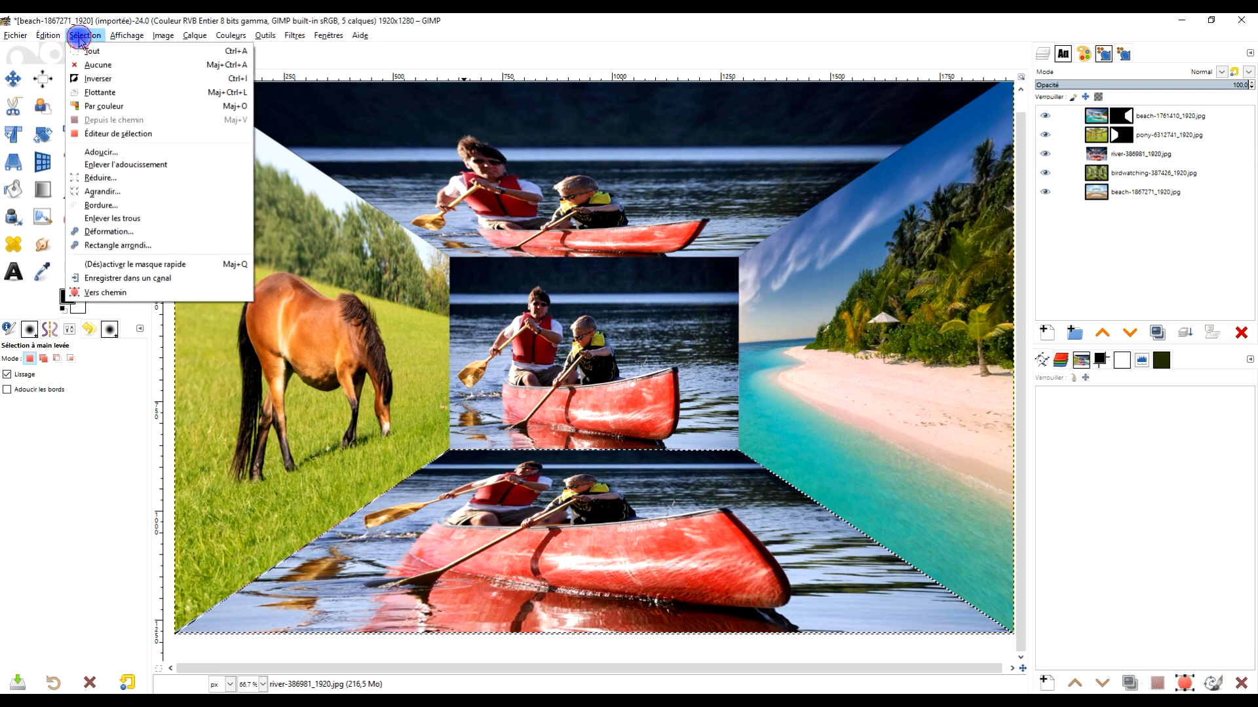
{"action": "left_click", "coordinate": [115, 79]}
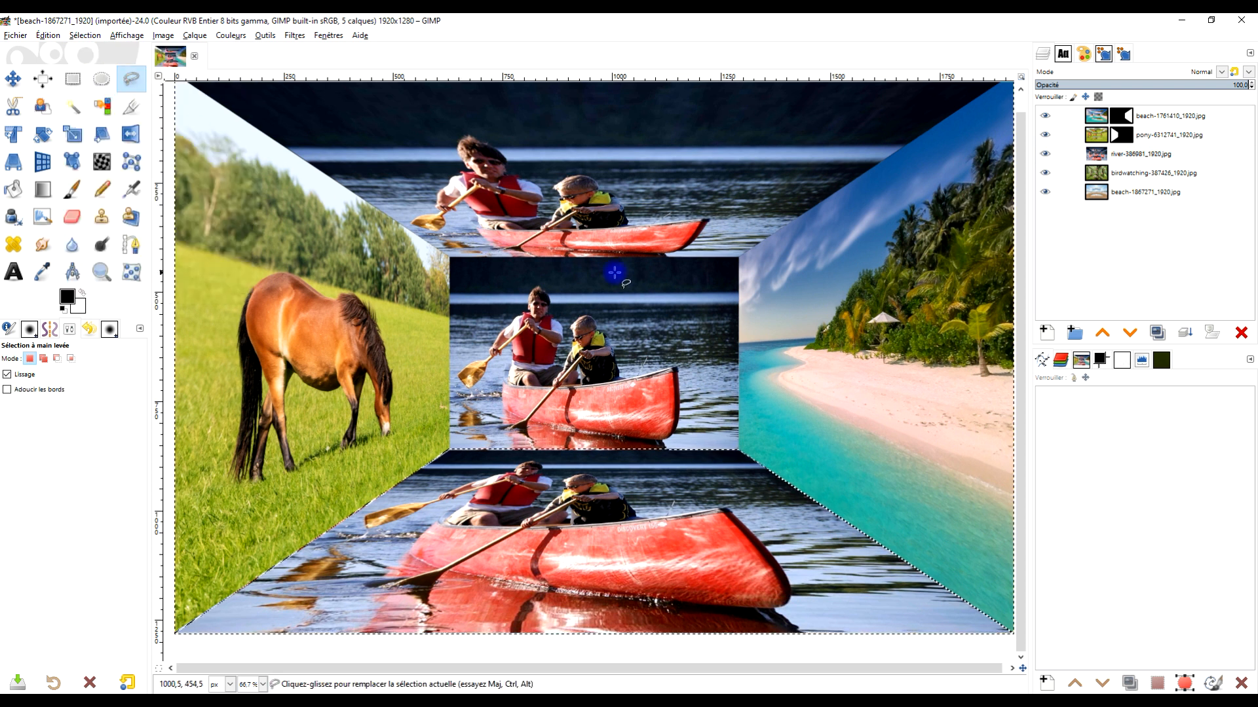
Step: Examine the inverted selection's outline around the image corners and along the bottom face
{"action": "left_click_drag", "start_coordinate": [947, 420], "coordinate": [775, 377]}
{"action": "scroll", "coordinate": [848, 595], "scroll_direction": "up", "scroll_amount": 5}
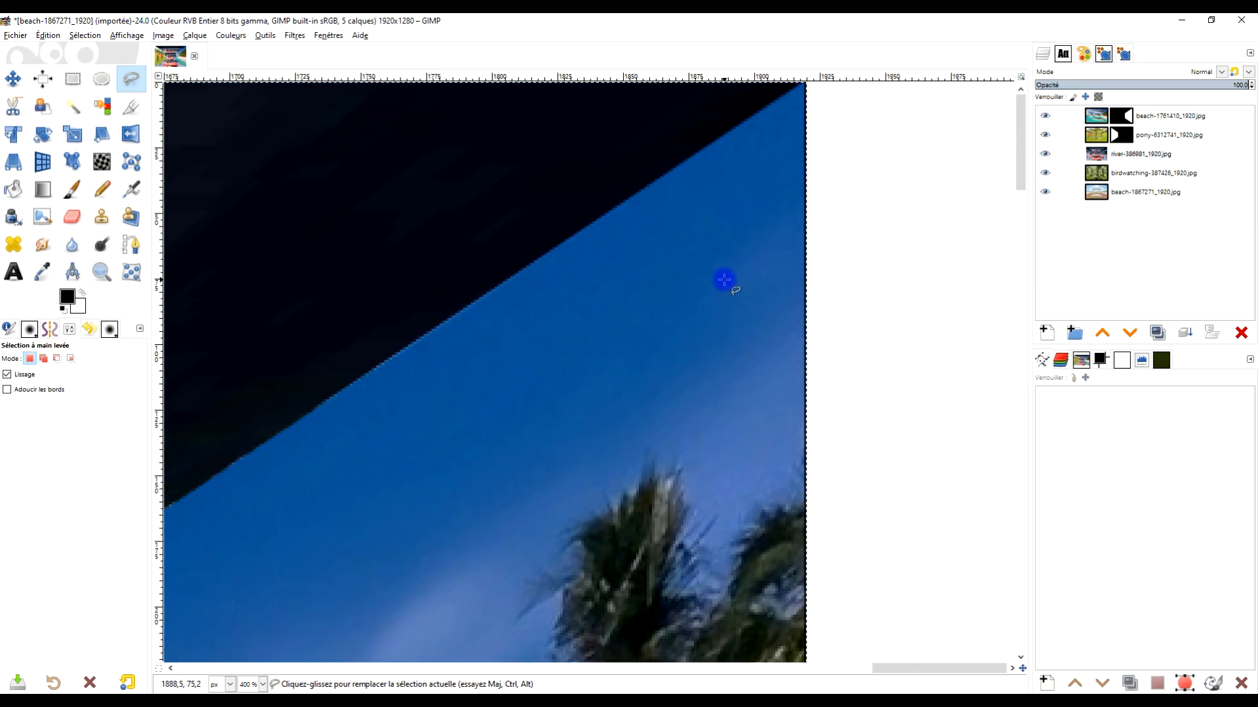
{"action": "scroll", "coordinate": [724, 280], "scroll_direction": "down", "scroll_amount": 6}
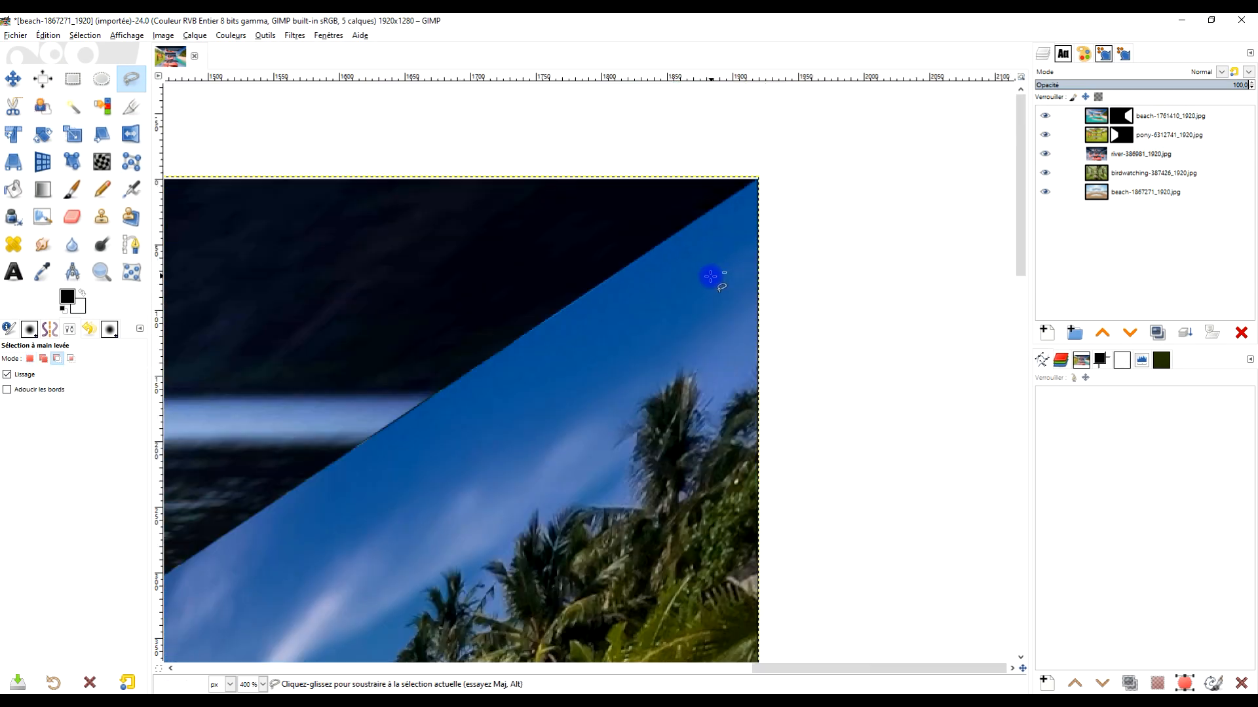
{"action": "scroll", "coordinate": [719, 479], "scroll_direction": "up", "scroll_amount": 3}
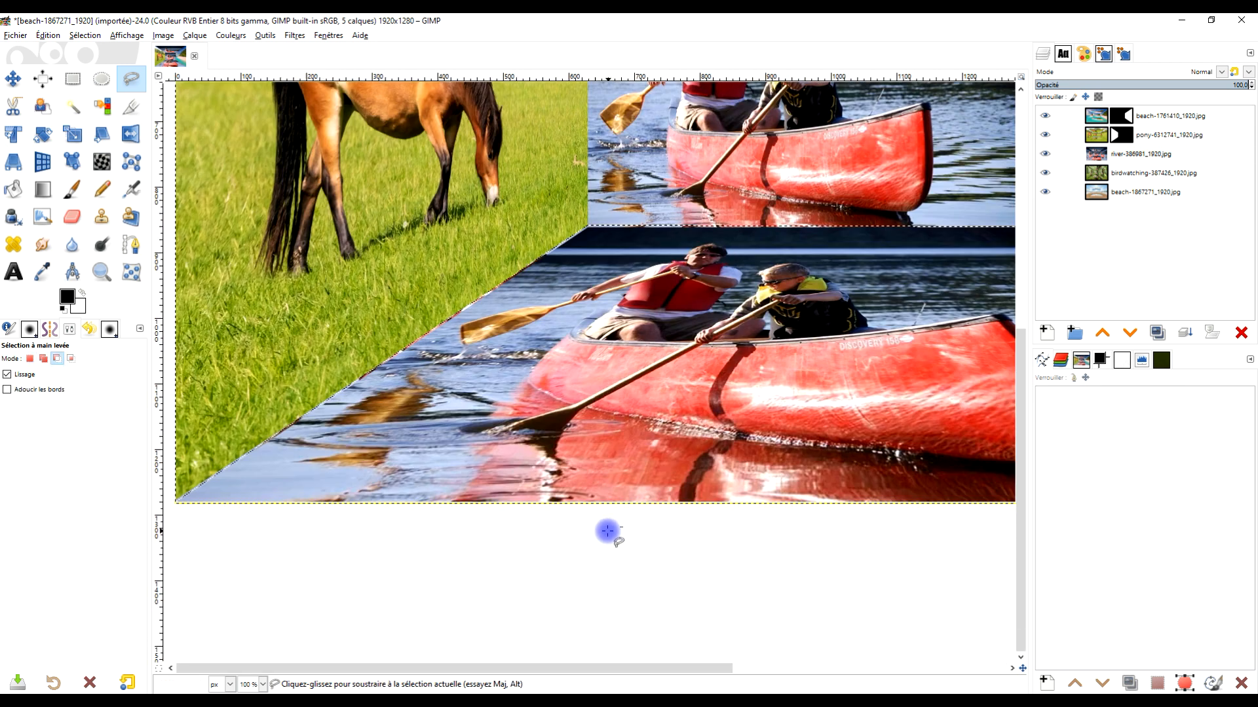
{"action": "scroll", "coordinate": [768, 416], "scroll_direction": "down", "scroll_amount": 3}
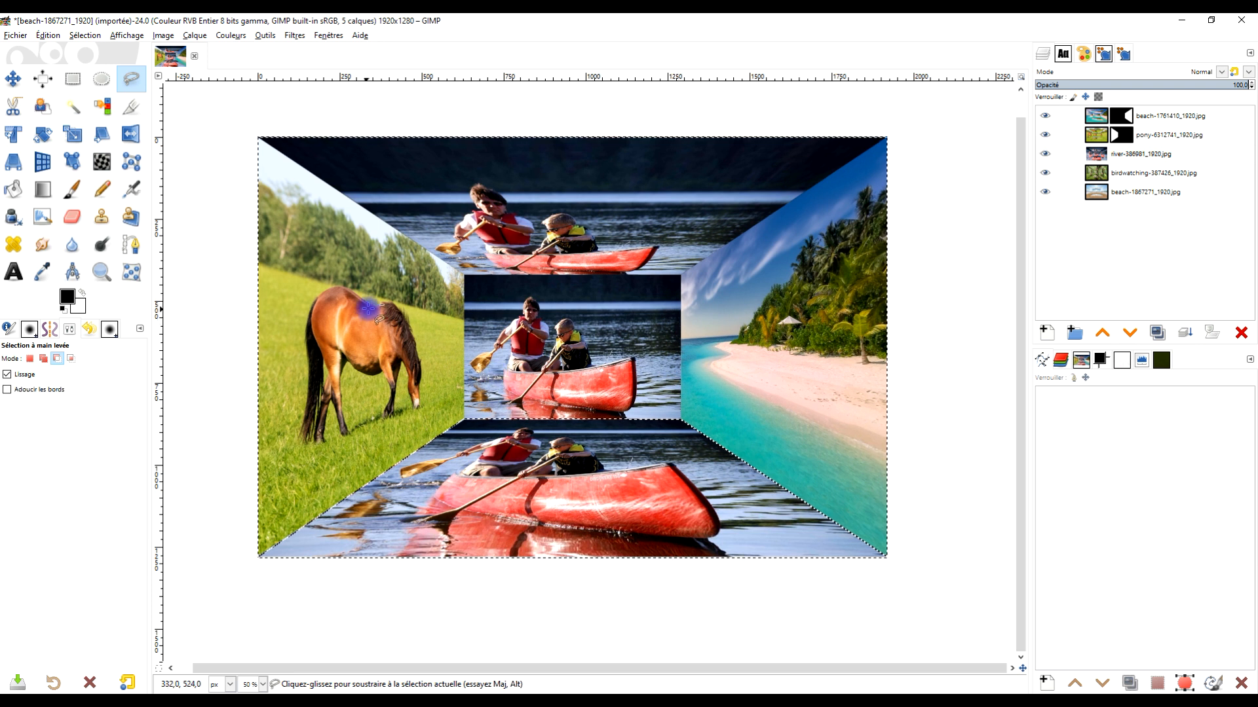
{"action": "scroll", "coordinate": [443, 332], "scroll_direction": "up", "scroll_amount": 1}
{"action": "scroll", "coordinate": [490, 338], "scroll_direction": "down", "scroll_amount": 1}
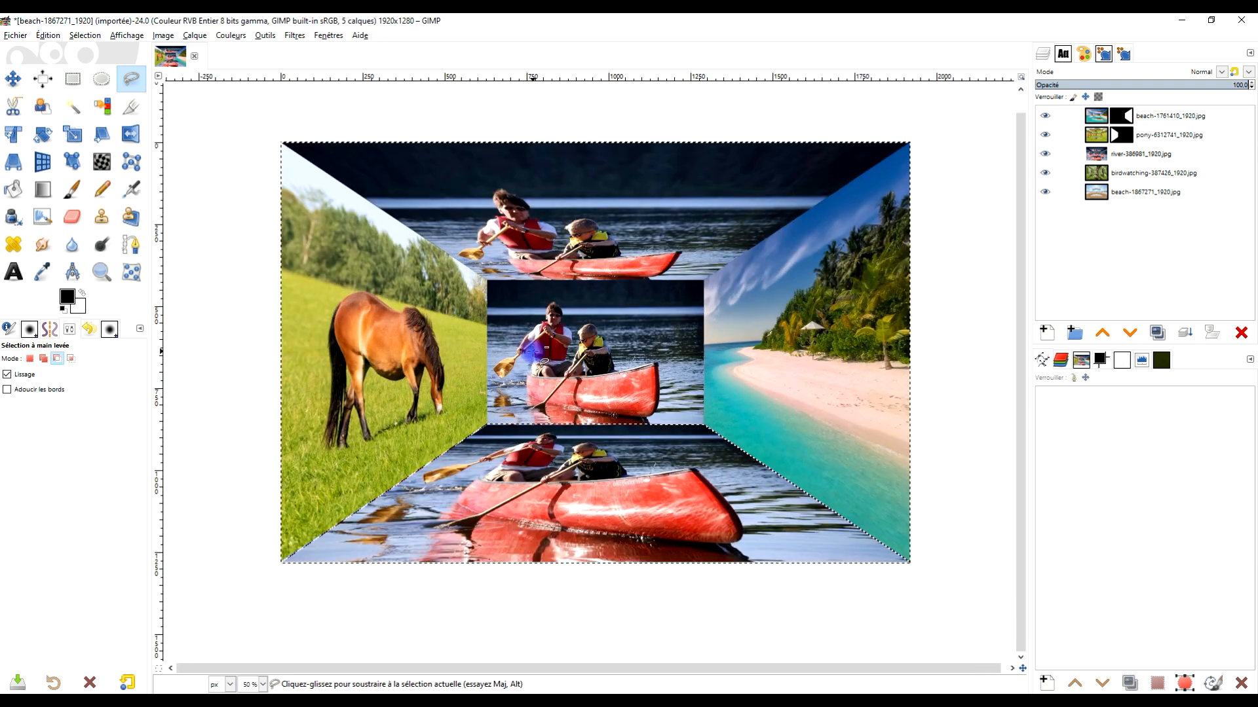
{"action": "scroll", "coordinate": [490, 338], "scroll_direction": "up", "scroll_amount": 1}
{"action": "scroll", "coordinate": [557, 344], "scroll_direction": "down", "scroll_amount": 1}
{"action": "left_click_drag", "start_coordinate": [588, 349], "coordinate": [519, 363]}
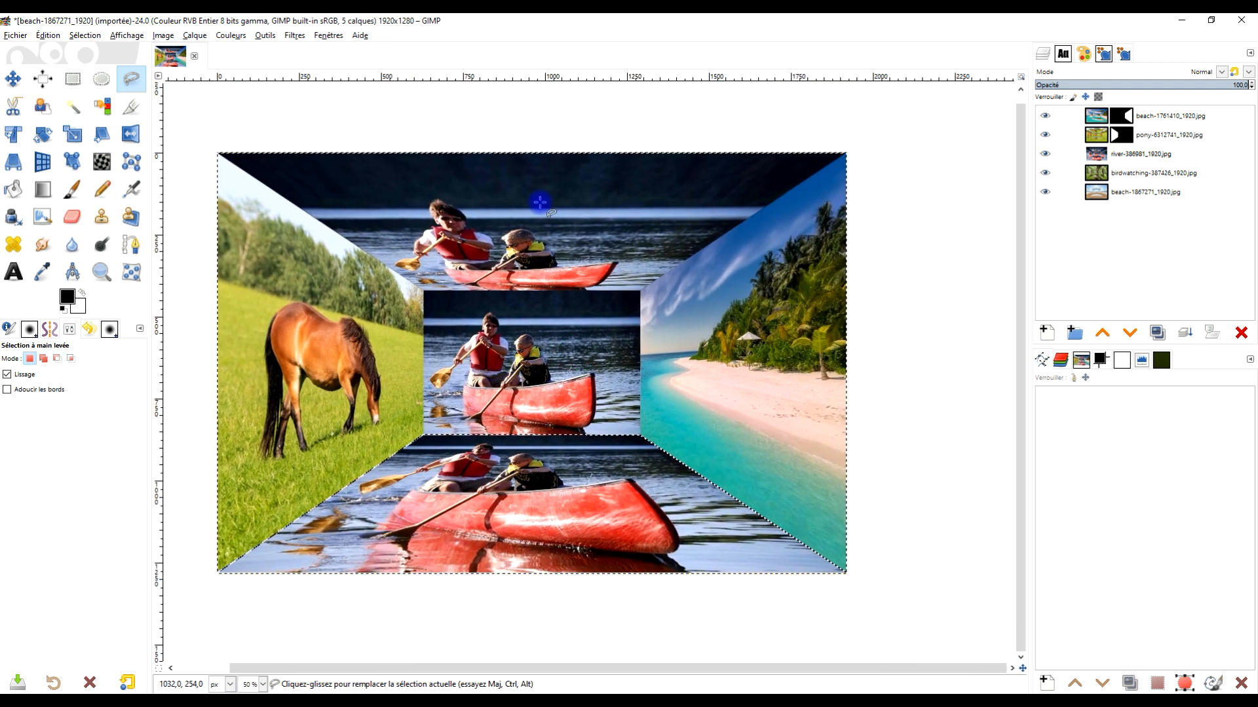
Step: Try erasing the selected area directly from the river-386981_1920.jpg layer, and undo the erase
{"action": "right_click", "coordinate": [1096, 158]}
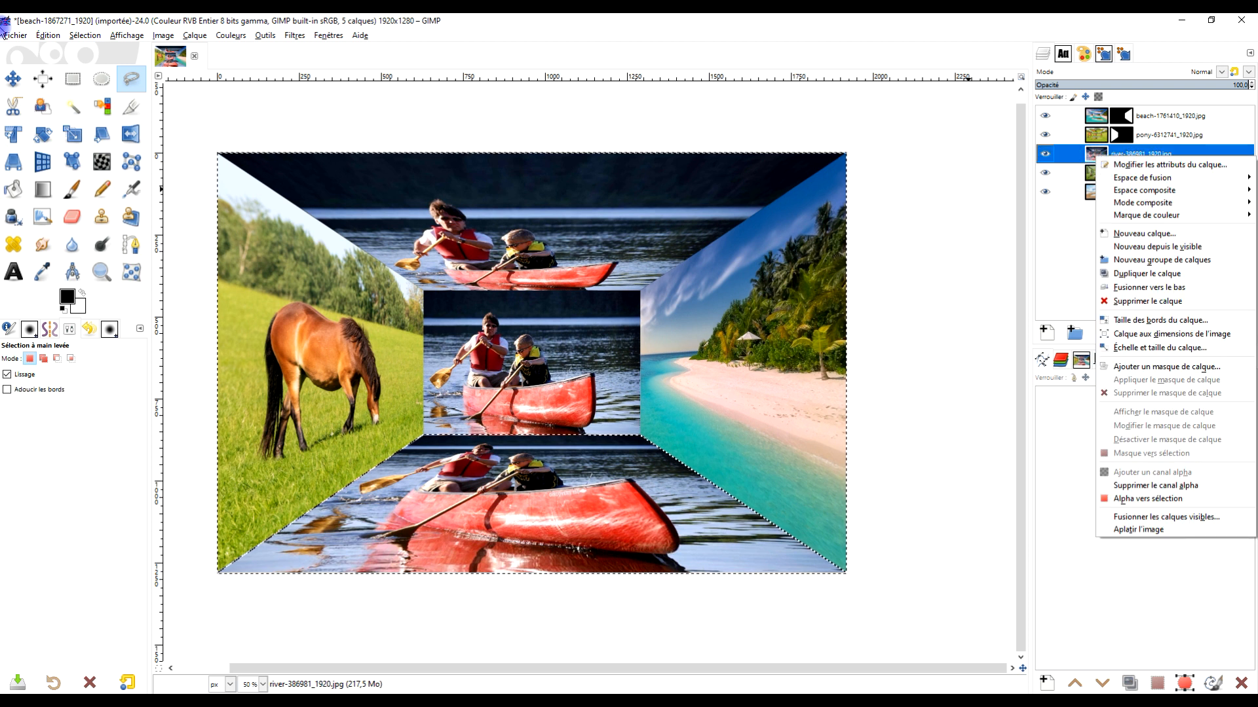
{"action": "left_click", "coordinate": [48, 34]}
{"action": "left_click", "coordinate": [48, 35]}
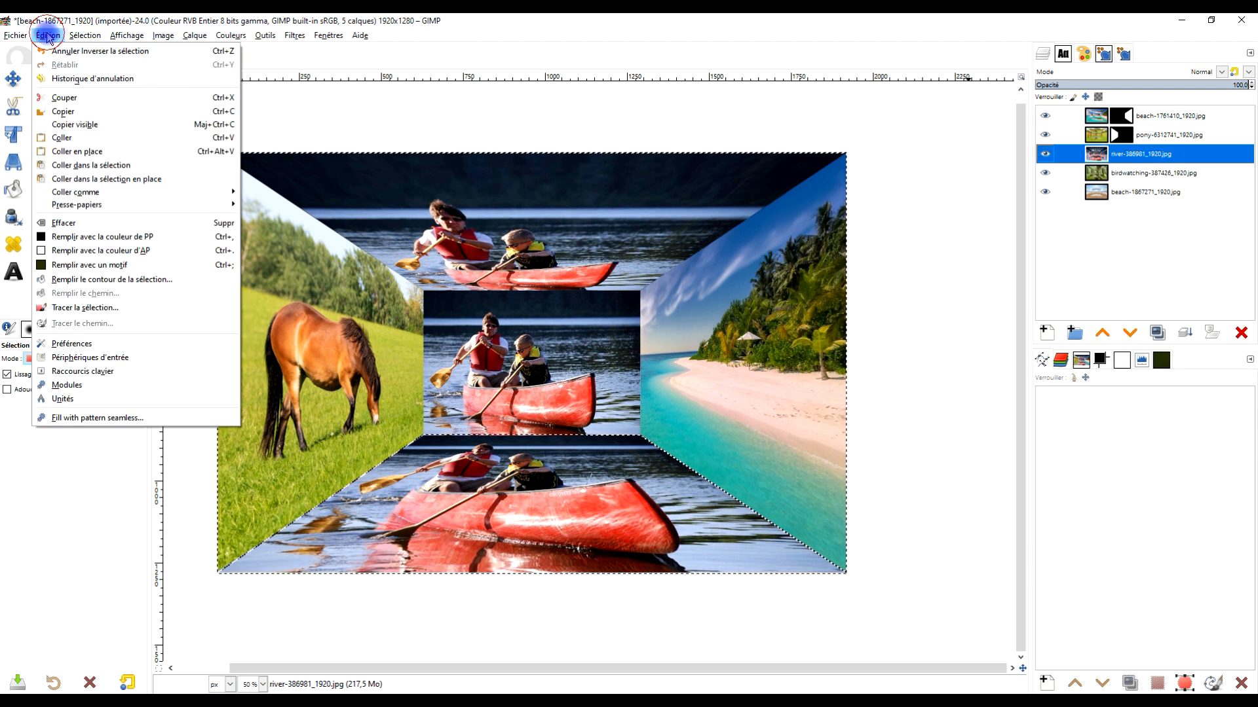
{"action": "left_click", "coordinate": [122, 224]}
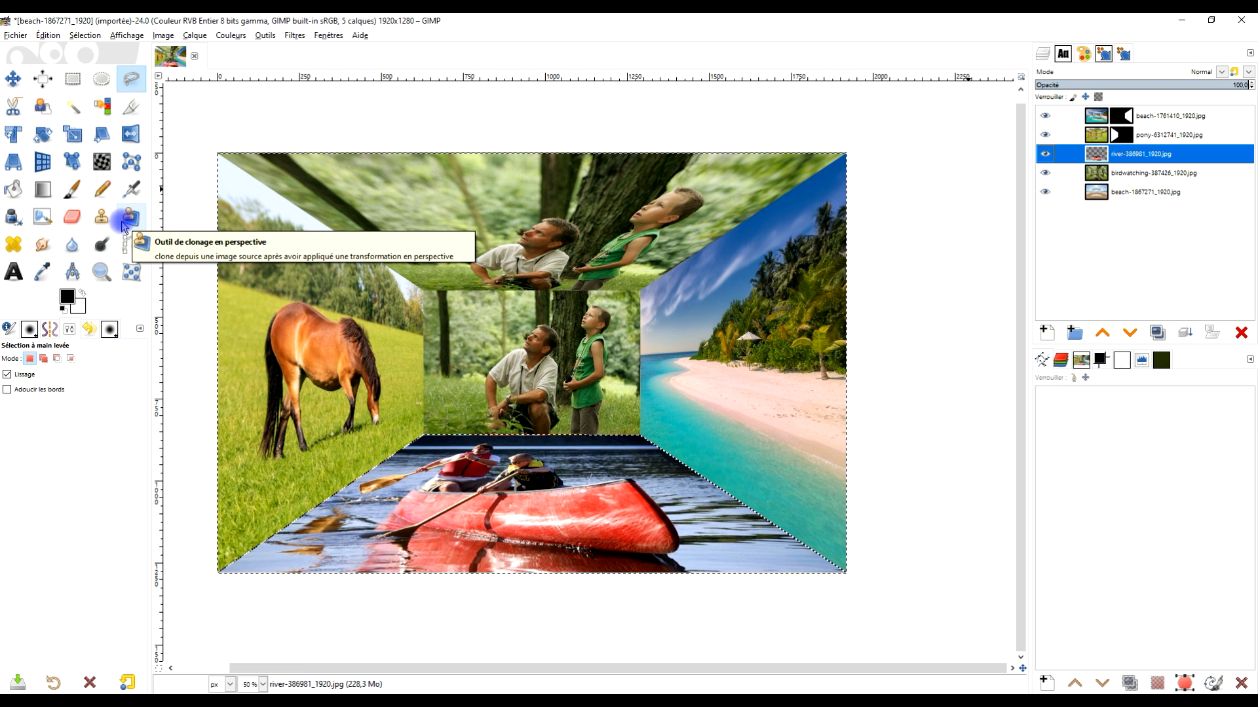
{"action": "key", "text": "ctrl+z"}
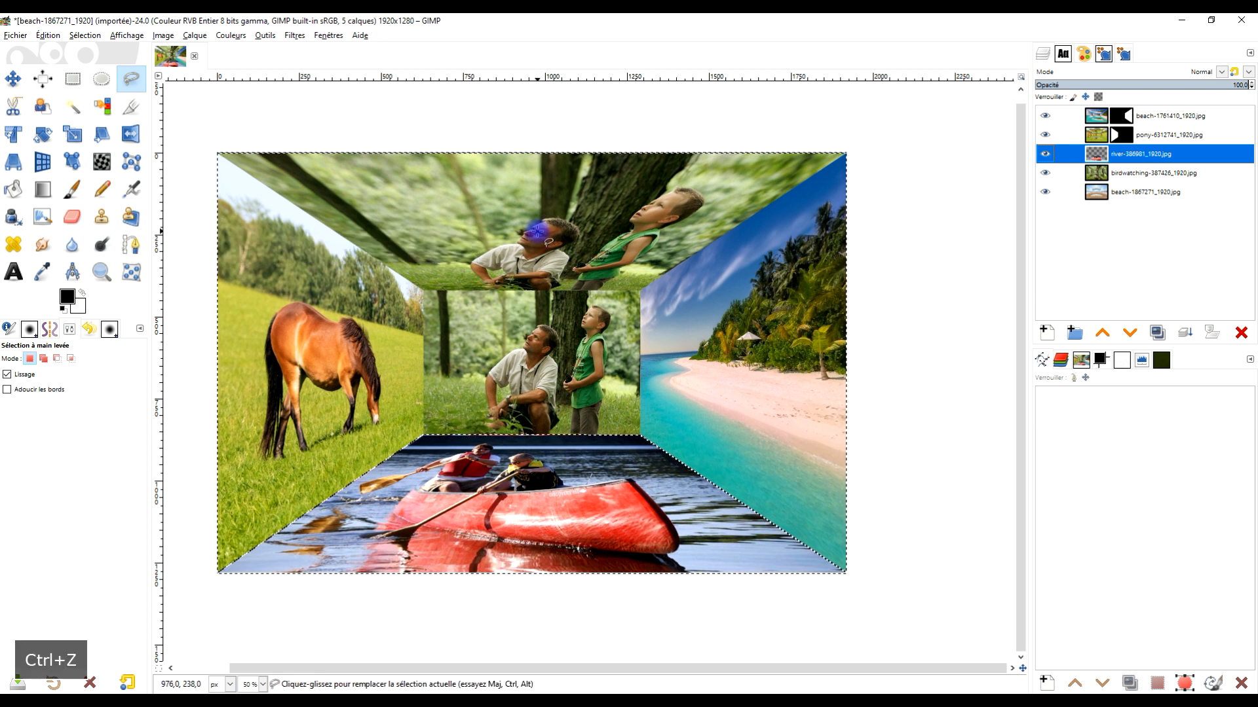
Step: Add a white (full opacity) layer mask to the river-386981_1920.jpg layer and fill the mask's selected area with black
{"action": "right_click", "coordinate": [1092, 163]}
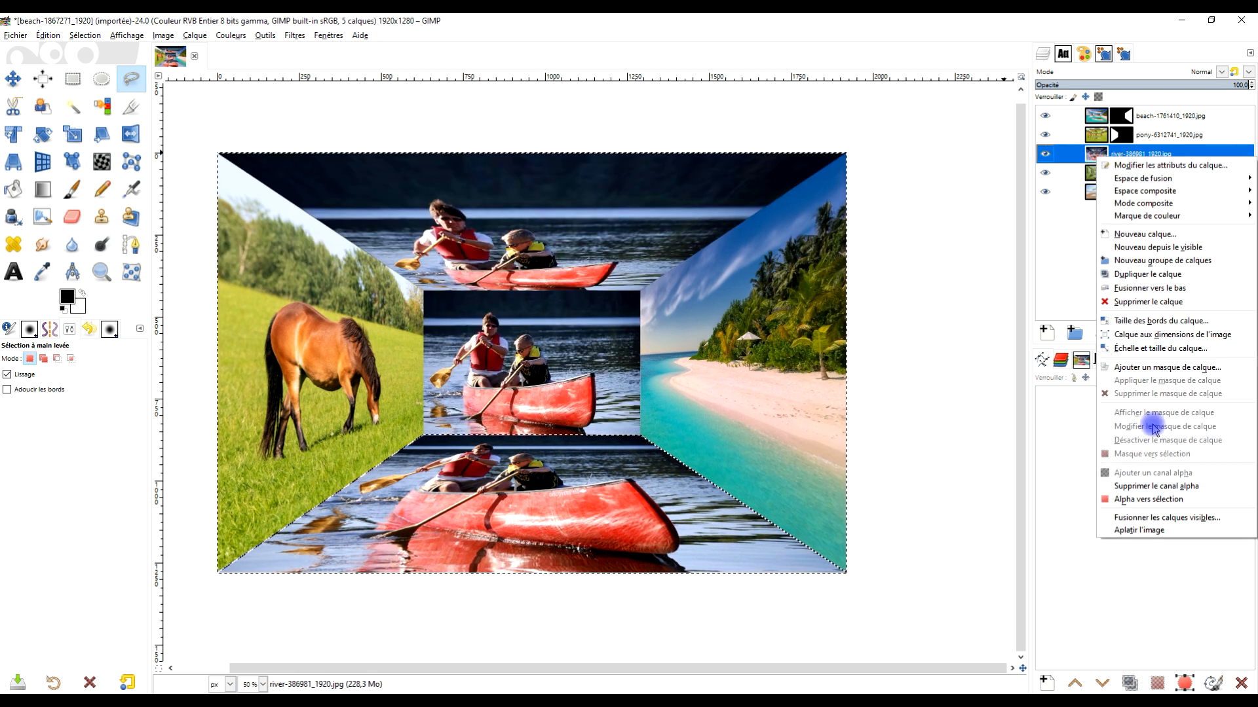
{"action": "left_click", "coordinate": [1153, 368]}
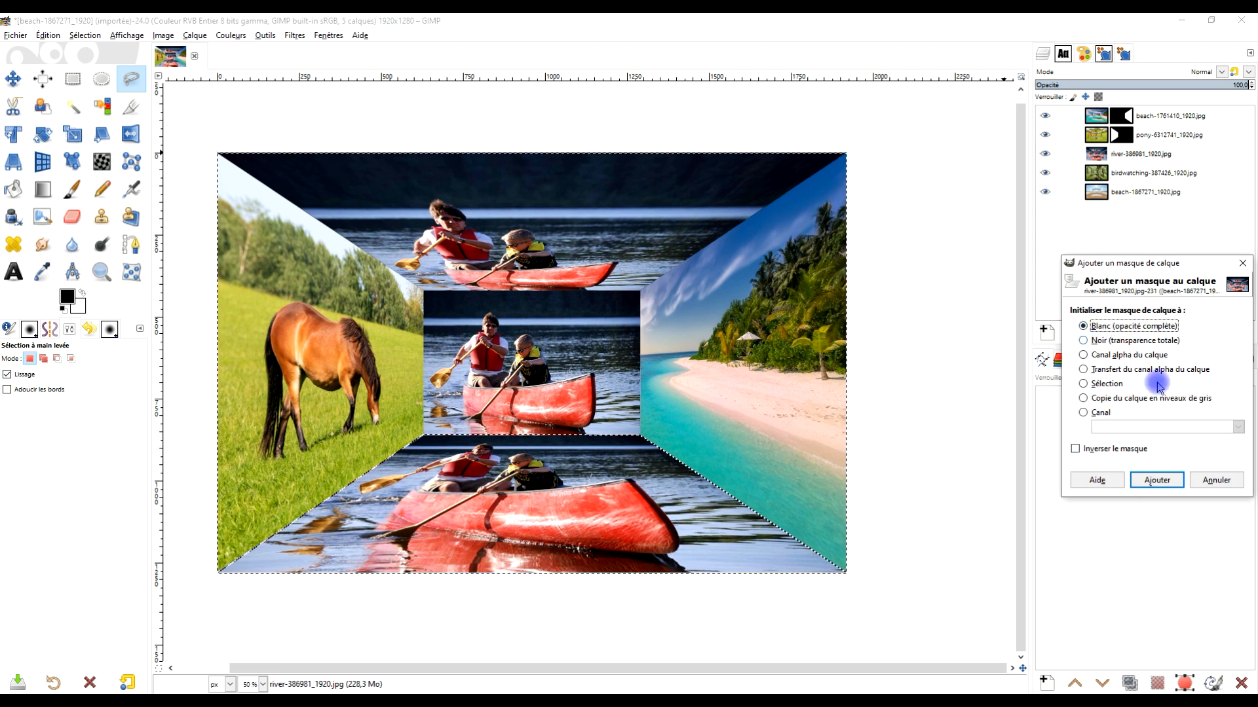
{"action": "left_click", "coordinate": [1156, 480]}
{"action": "left_click_drag", "start_coordinate": [67, 298], "coordinate": [451, 241]}
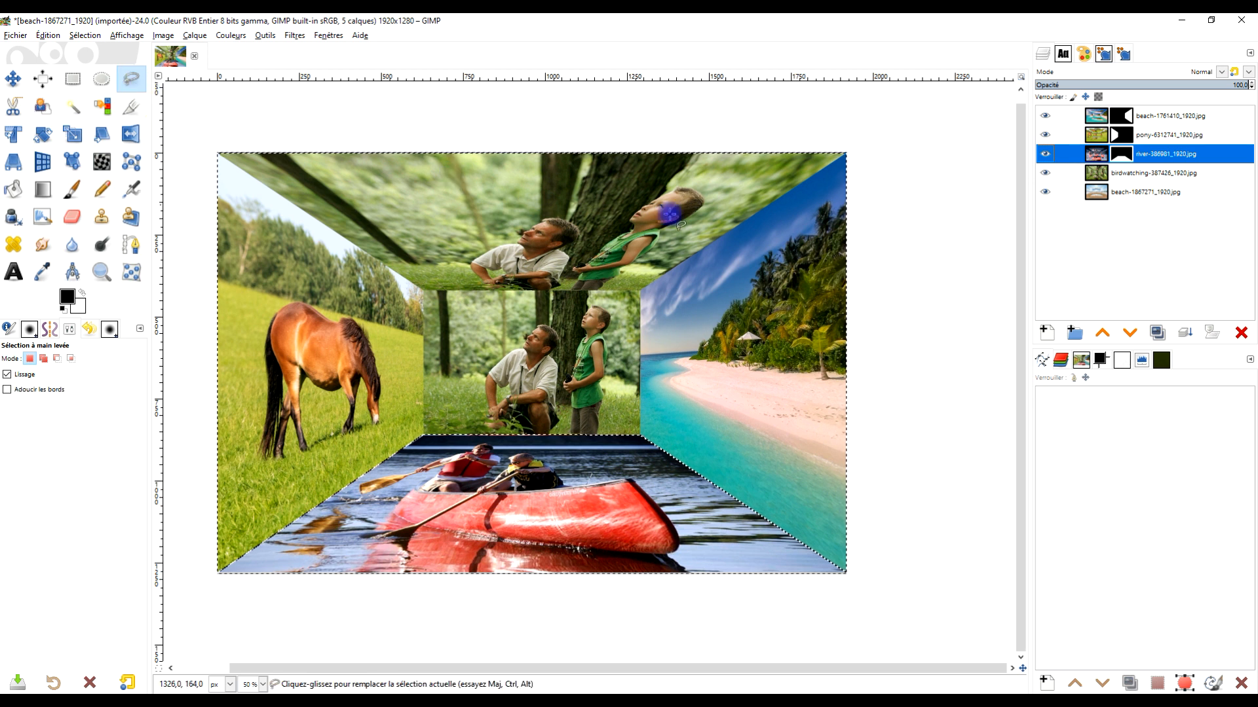
Step: Start a polygonal free selection of the top face, from its inner right corner along the diagonal to the image's upper-right corner
{"action": "scroll", "coordinate": [643, 260], "scroll_direction": "up", "scroll_amount": 2}
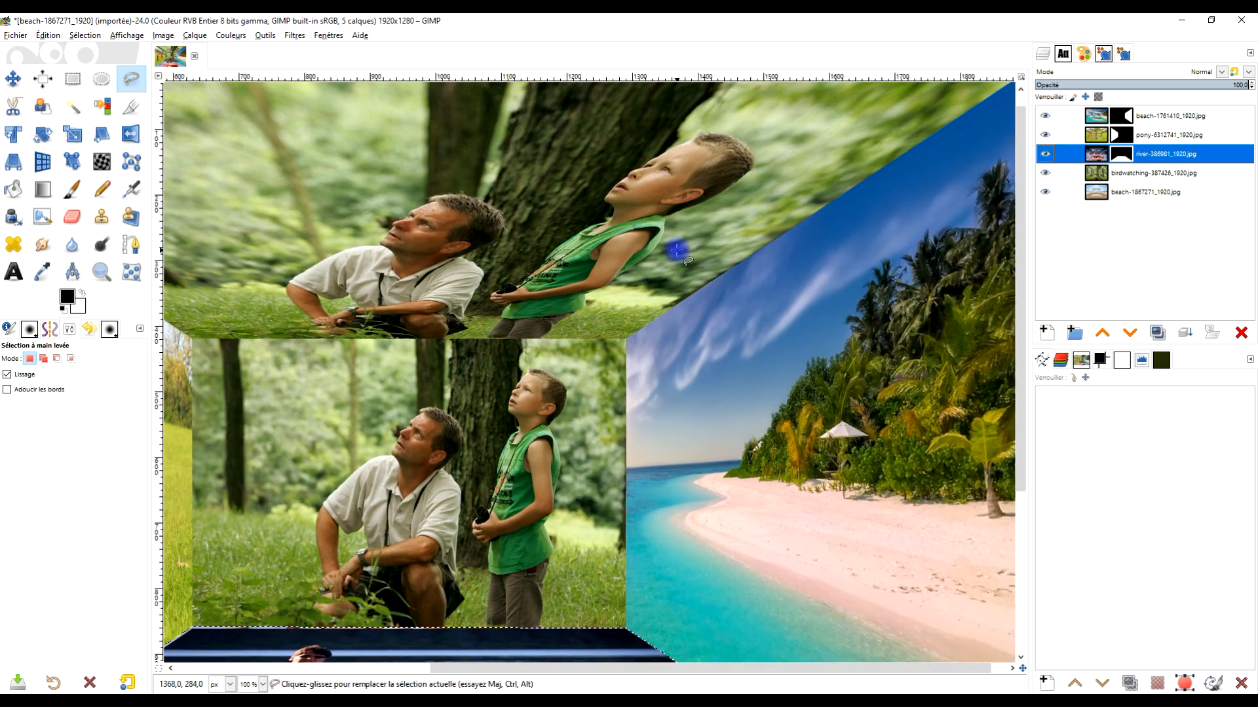
{"action": "scroll", "coordinate": [689, 237], "scroll_direction": "down", "scroll_amount": 1}
{"action": "key", "text": "space"}
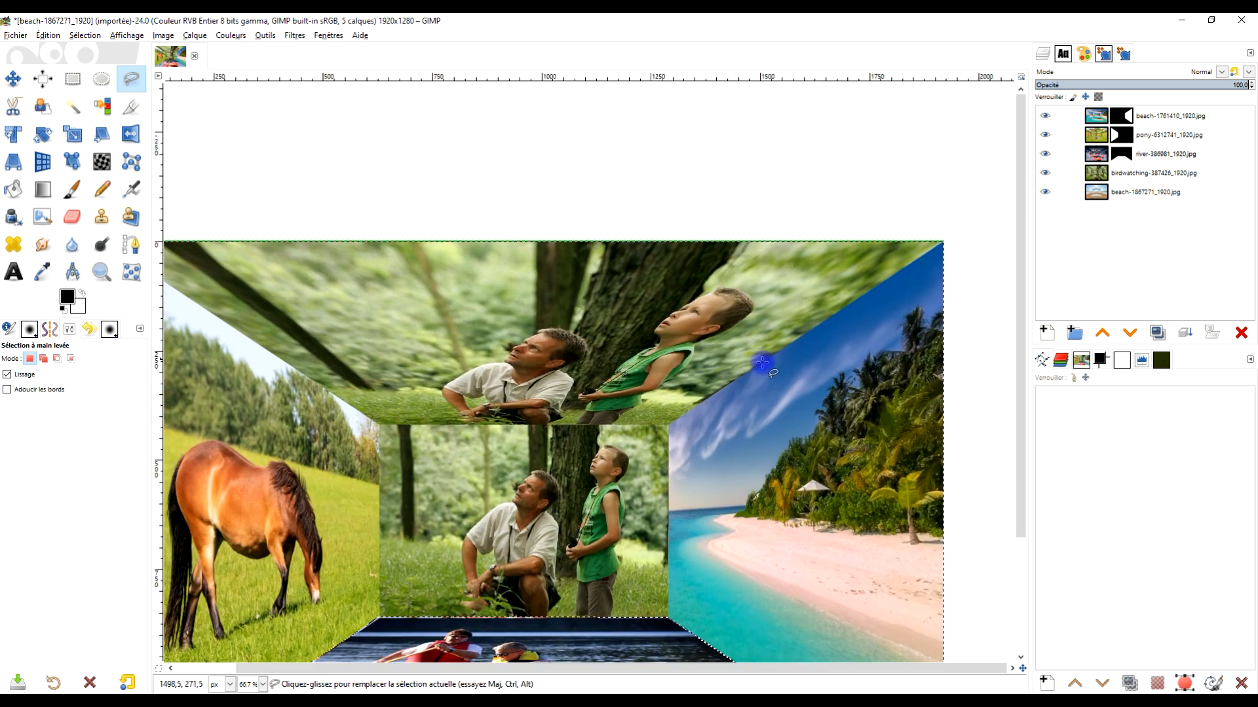
{"action": "scroll", "coordinate": [757, 382], "scroll_direction": "up", "scroll_amount": 1}
{"action": "scroll", "coordinate": [694, 438], "scroll_direction": "up", "scroll_amount": 2}
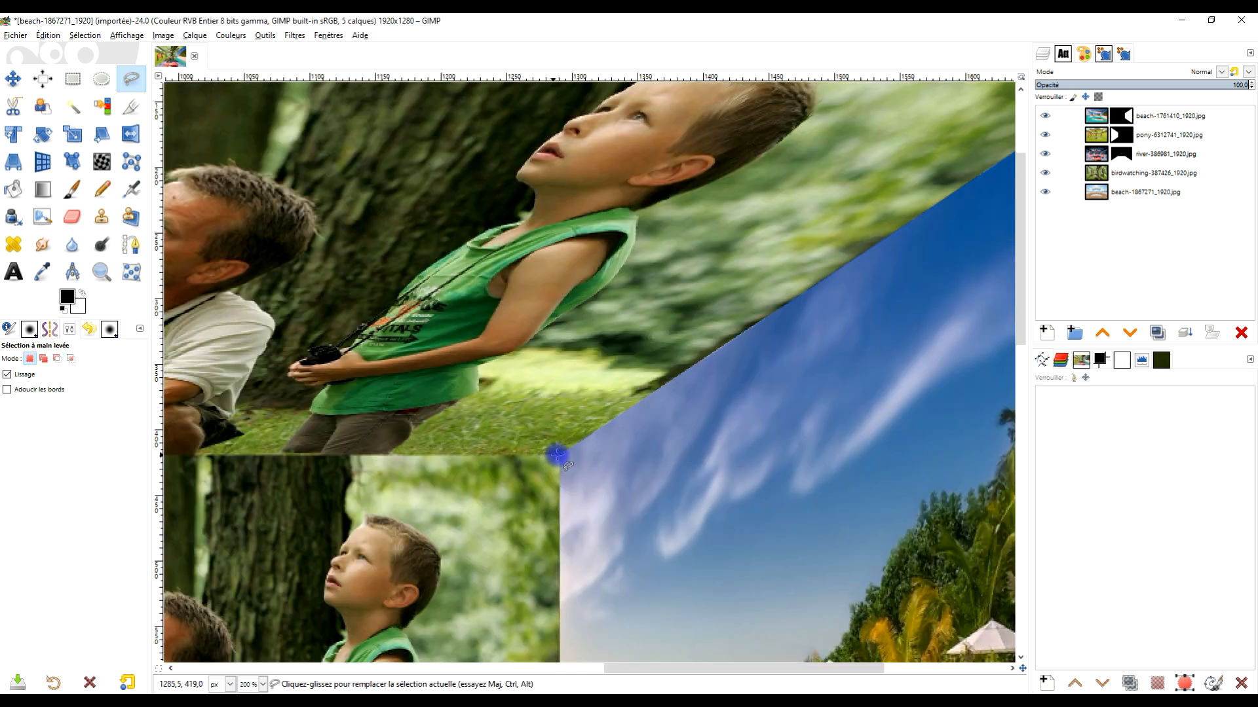
{"action": "scroll", "coordinate": [832, 321], "scroll_direction": "down", "scroll_amount": 3}
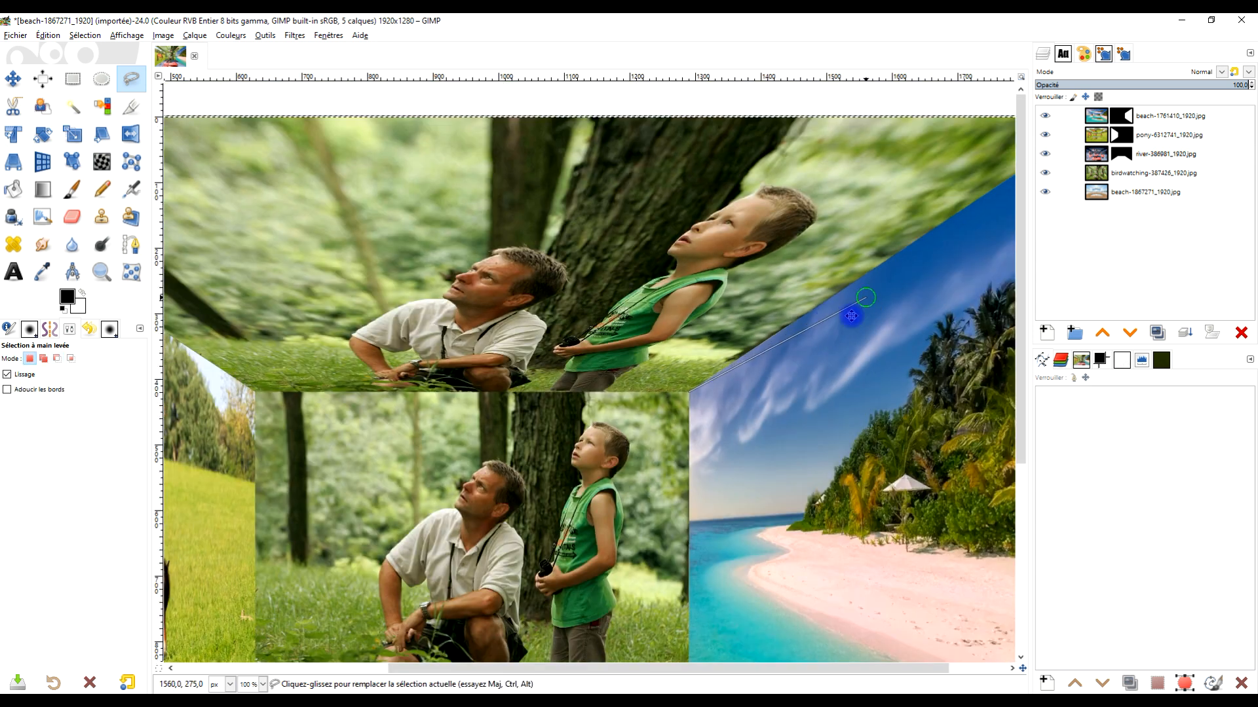
{"action": "scroll", "coordinate": [757, 352], "scroll_direction": "up", "scroll_amount": 1}
{"action": "left_click", "coordinate": [775, 352]}
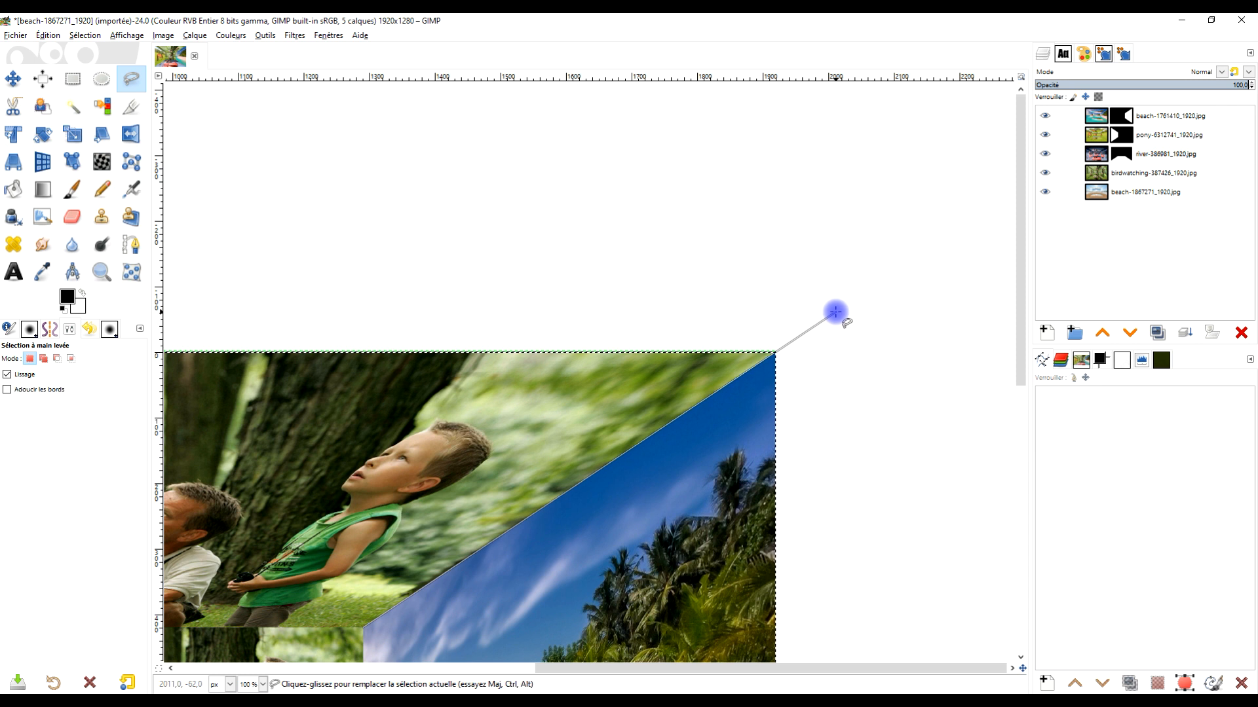
Step: Run the polygon edge outside the image's upper border and bring it back to the image's upper-left corner
{"action": "scroll", "coordinate": [832, 320], "scroll_direction": "down", "scroll_amount": 3}
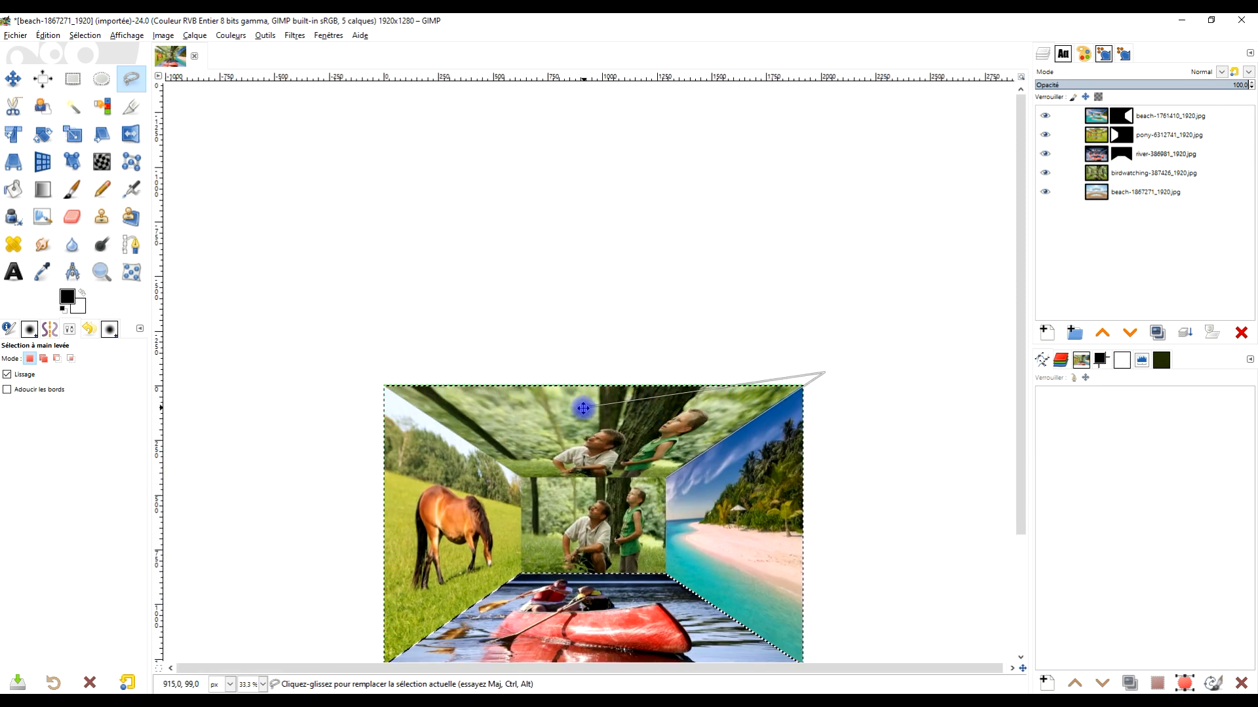
{"action": "scroll", "coordinate": [374, 380], "scroll_direction": "up", "scroll_amount": 2}
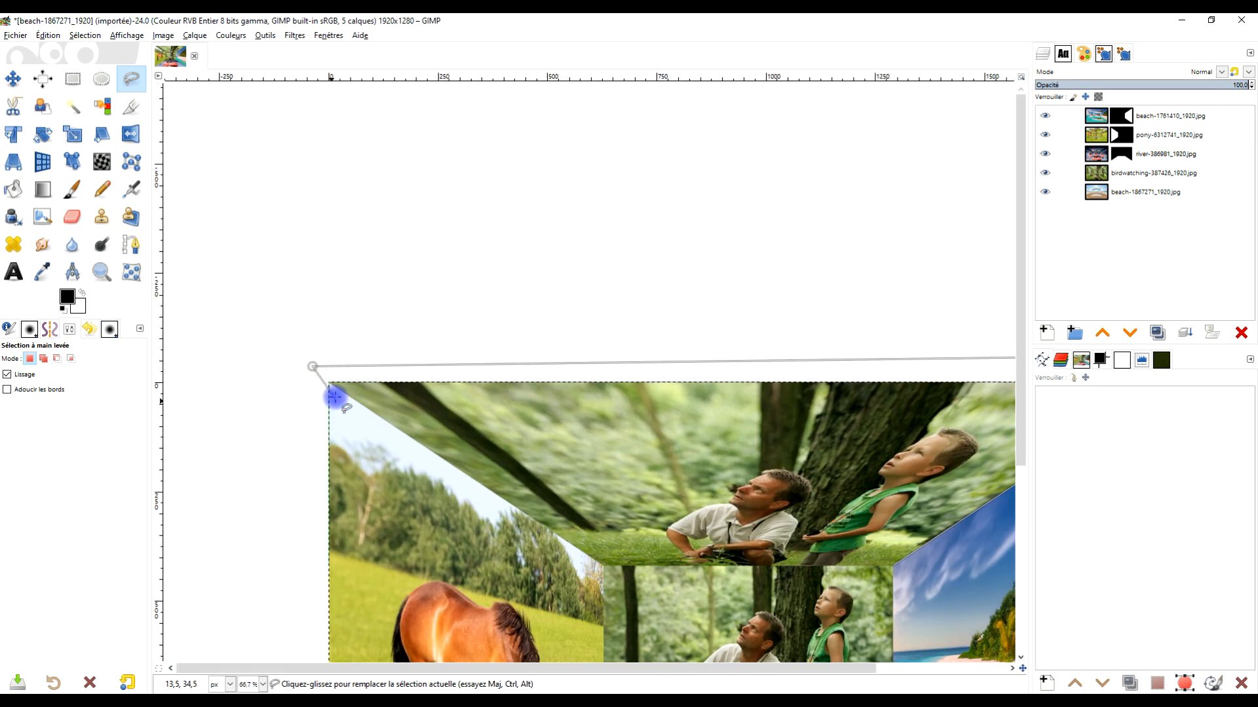
{"action": "scroll", "coordinate": [331, 384], "scroll_direction": "up", "scroll_amount": 4}
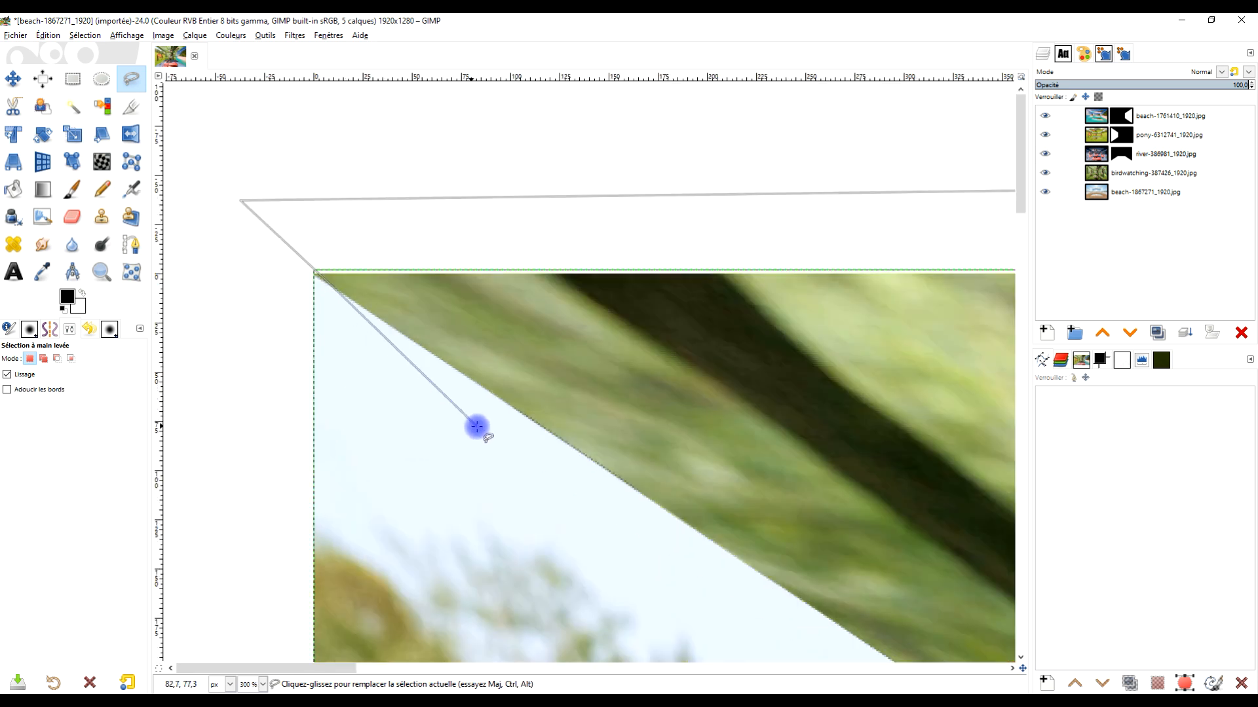
{"action": "left_click", "coordinate": [313, 274]}
Step: Continue the polygon to the top face's inner left corner, close it at the inner right corner and validate the selection
{"action": "left_click_drag", "start_coordinate": [616, 532], "coordinate": [174, 339]}
{"action": "left_click_drag", "start_coordinate": [308, 638], "coordinate": [308, 186]}
{"action": "left_click_drag", "start_coordinate": [848, 526], "coordinate": [190, 529]}
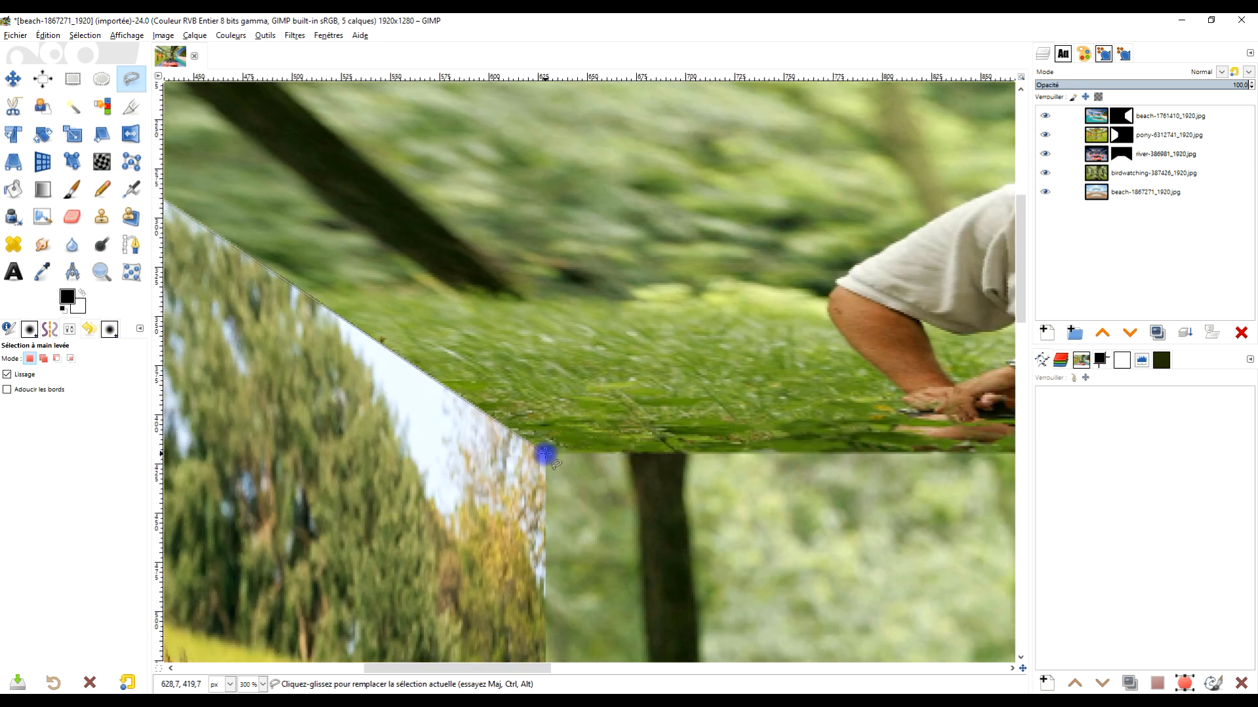
{"action": "scroll", "coordinate": [645, 497], "scroll_direction": "down", "scroll_amount": 3}
{"action": "left_click_drag", "start_coordinate": [1002, 469], "coordinate": [524, 488]}
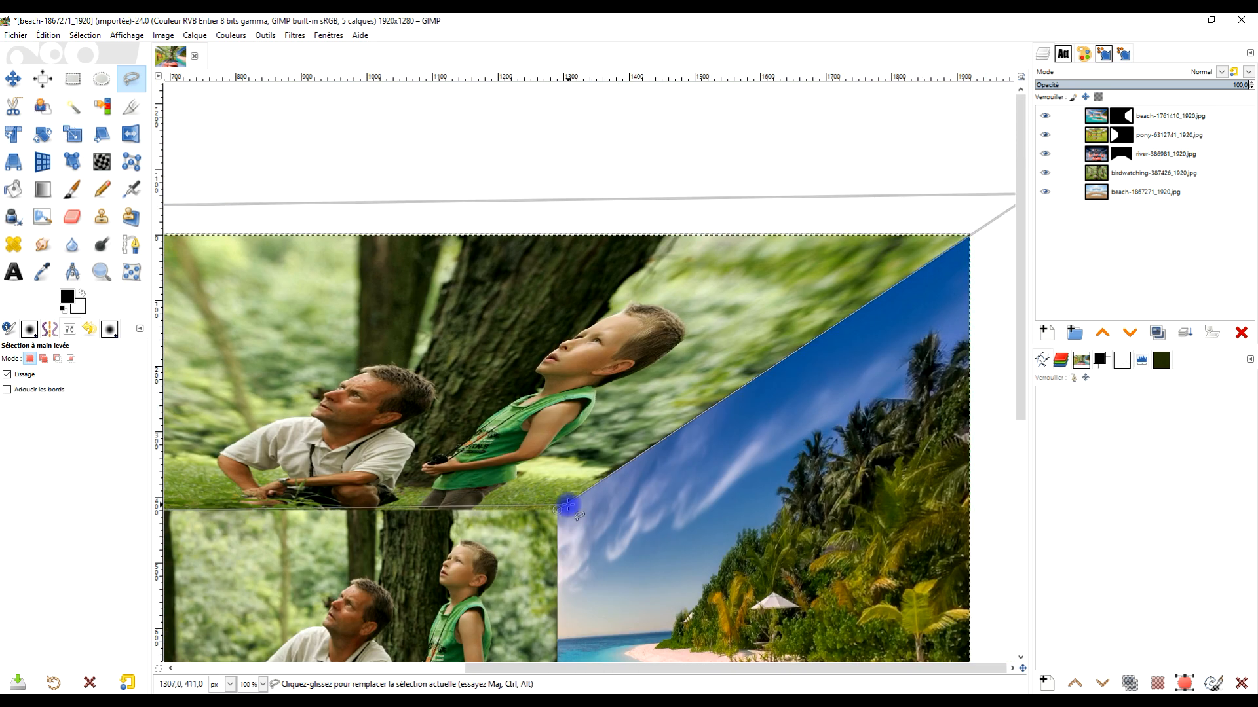
{"action": "key", "text": "Return"}
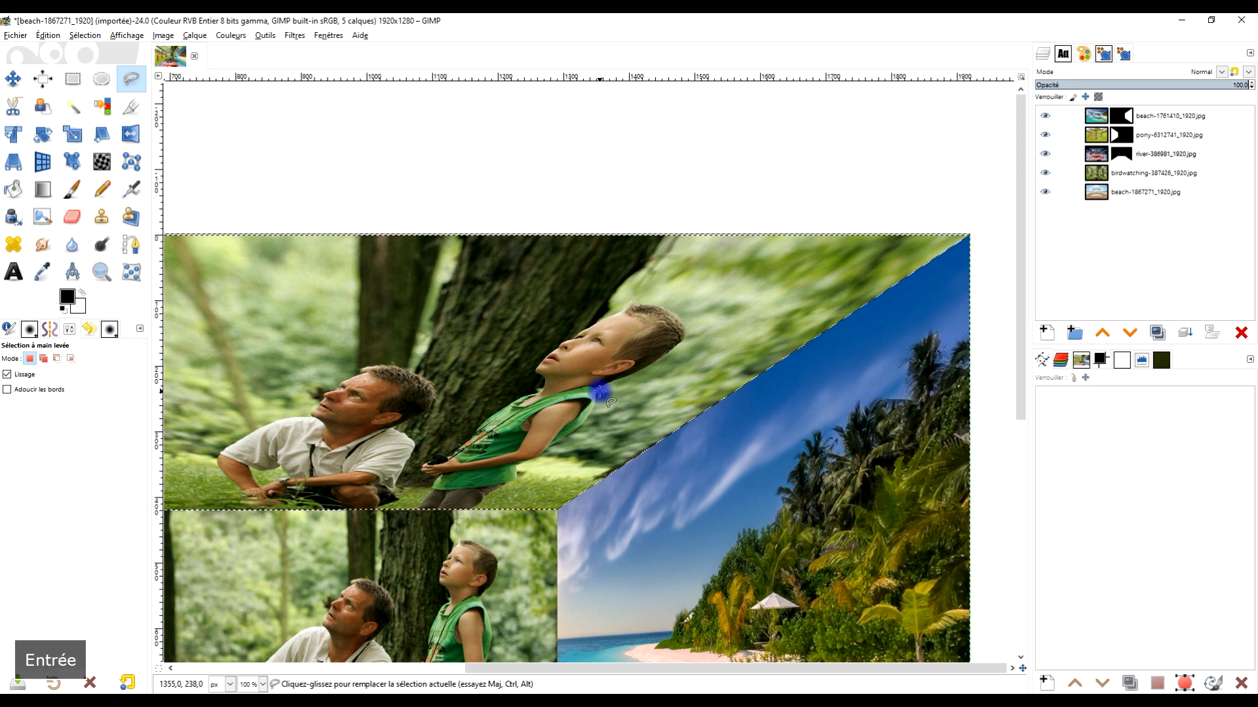
{"action": "scroll", "coordinate": [600, 391], "scroll_direction": "down", "scroll_amount": 3}
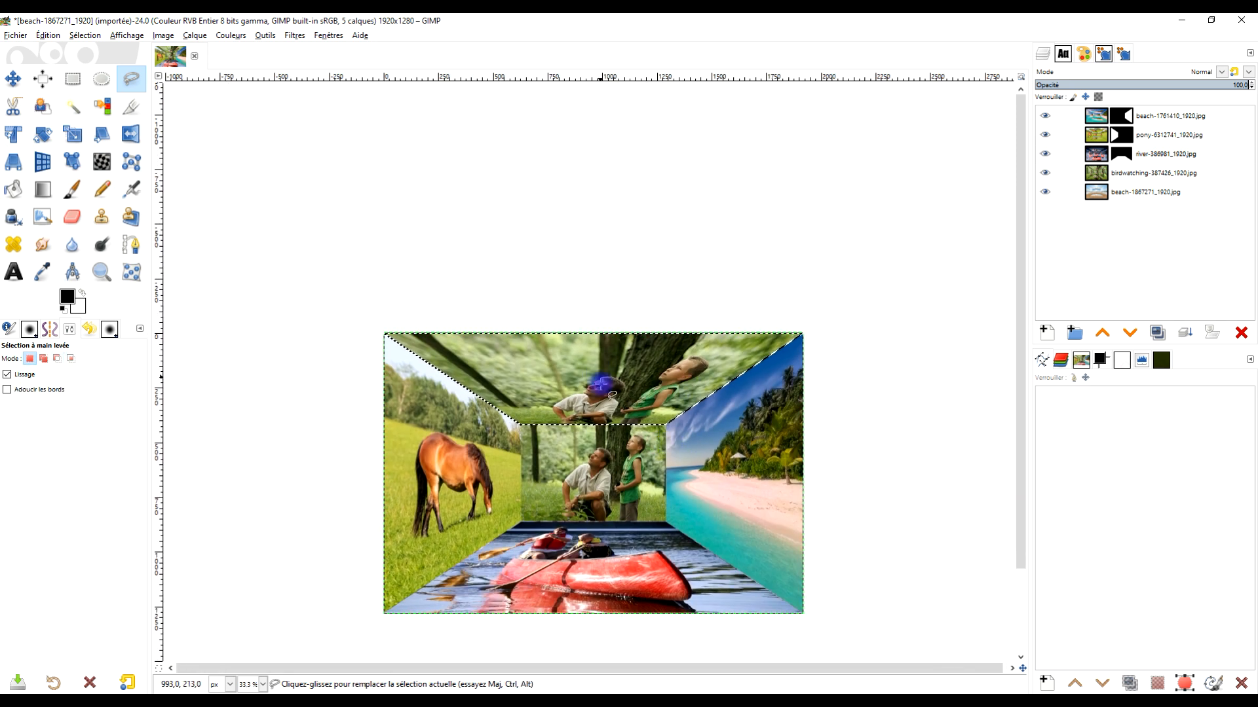
Step: Invert the top-face selection so that everything outside the top face is selected
{"action": "scroll", "coordinate": [600, 384], "scroll_direction": "up", "scroll_amount": 2}
{"action": "scroll", "coordinate": [715, 304], "scroll_direction": "down", "scroll_amount": 3}
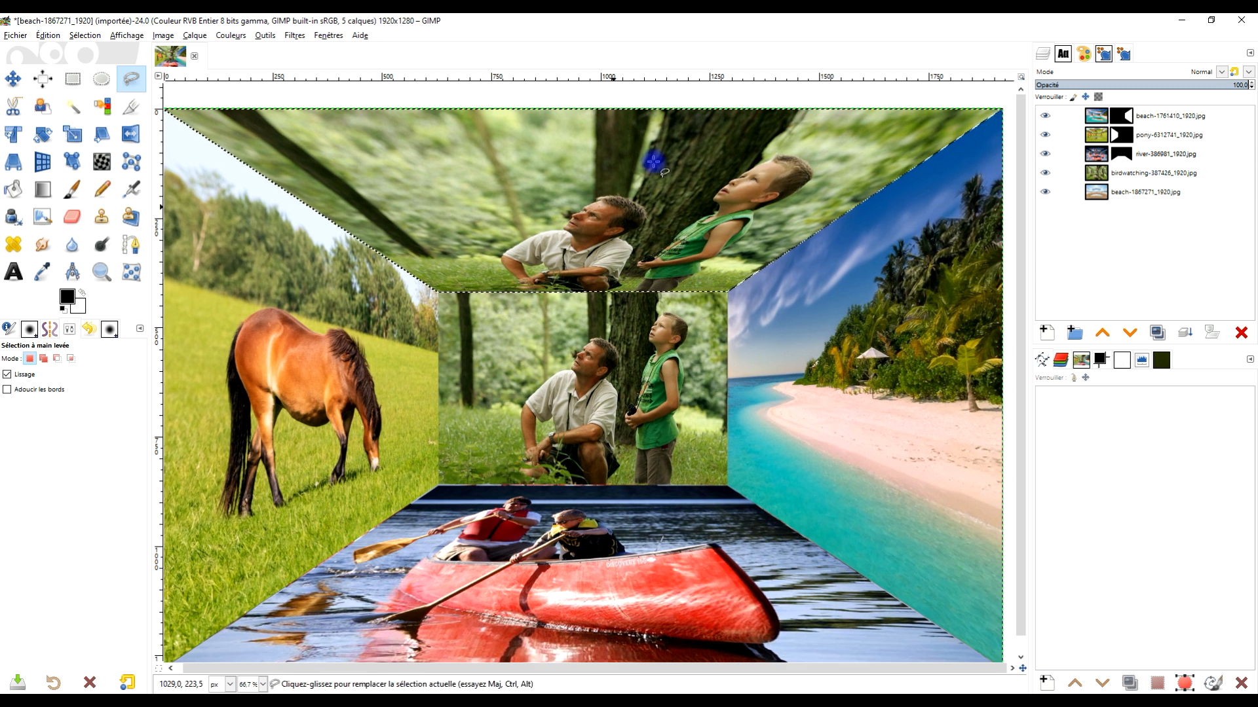
{"action": "left_click", "coordinate": [80, 35]}
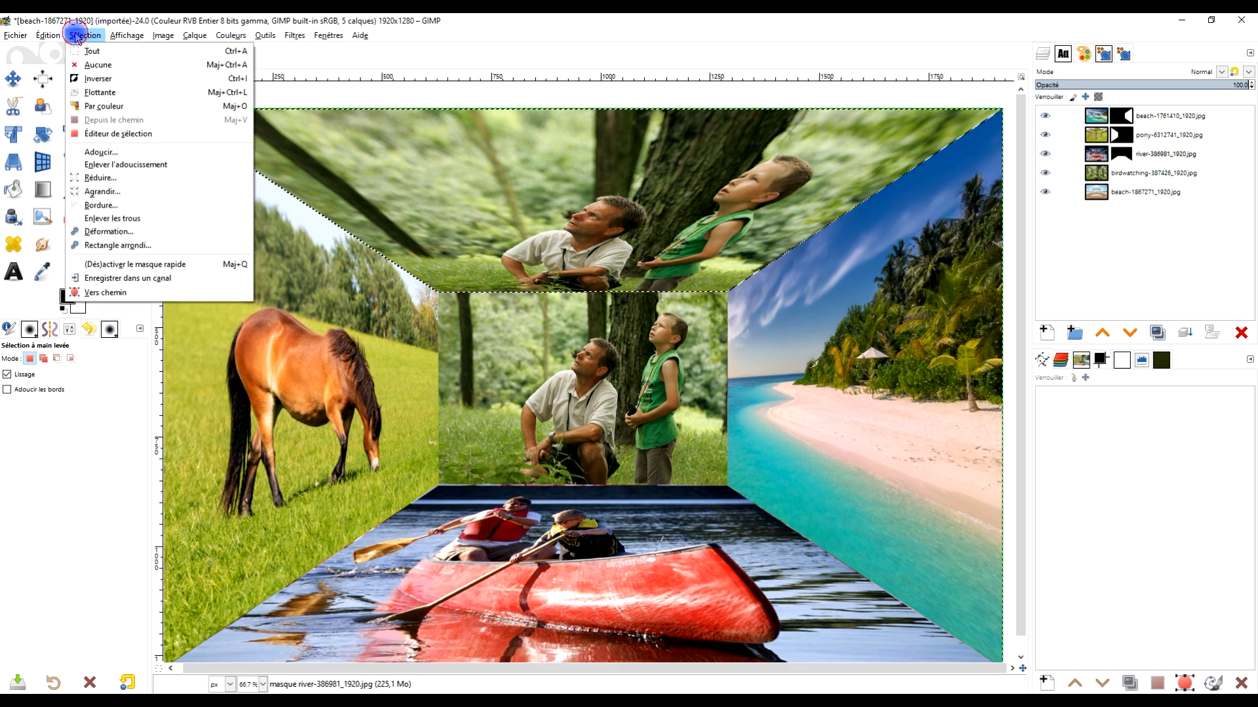
{"action": "left_click", "coordinate": [132, 78]}
Step: Add a white (full opacity) layer mask to the birdwatching-387426_1920.jpg layer and fill the mask's selected area with black
{"action": "right_click", "coordinate": [1096, 173]}
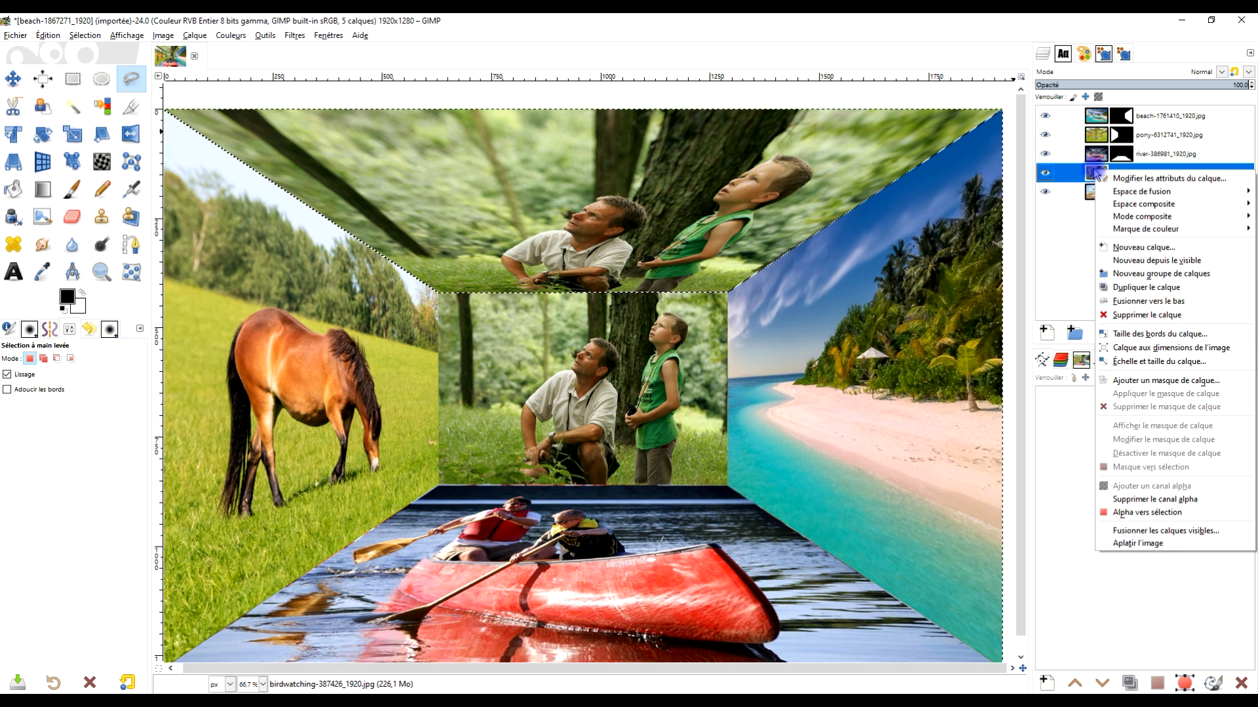
{"action": "left_click", "coordinate": [59, 36]}
{"action": "left_click", "coordinate": [59, 37]}
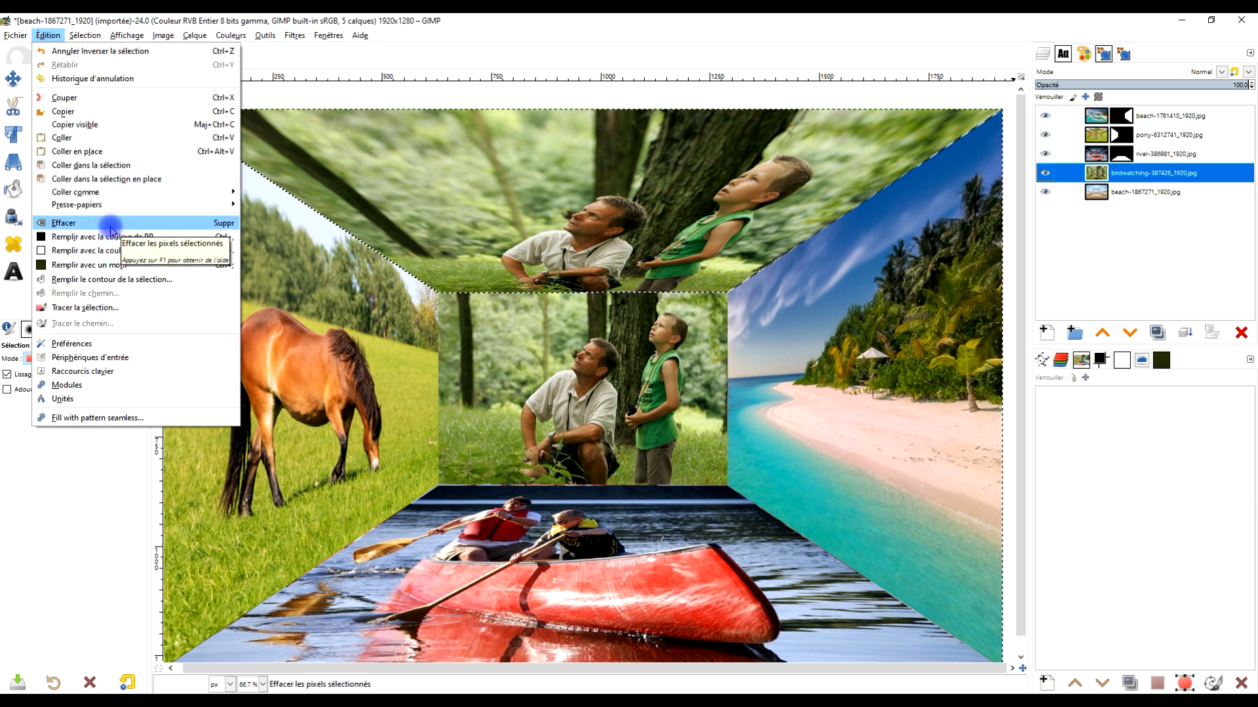
{"action": "right_click", "coordinate": [1100, 172]}
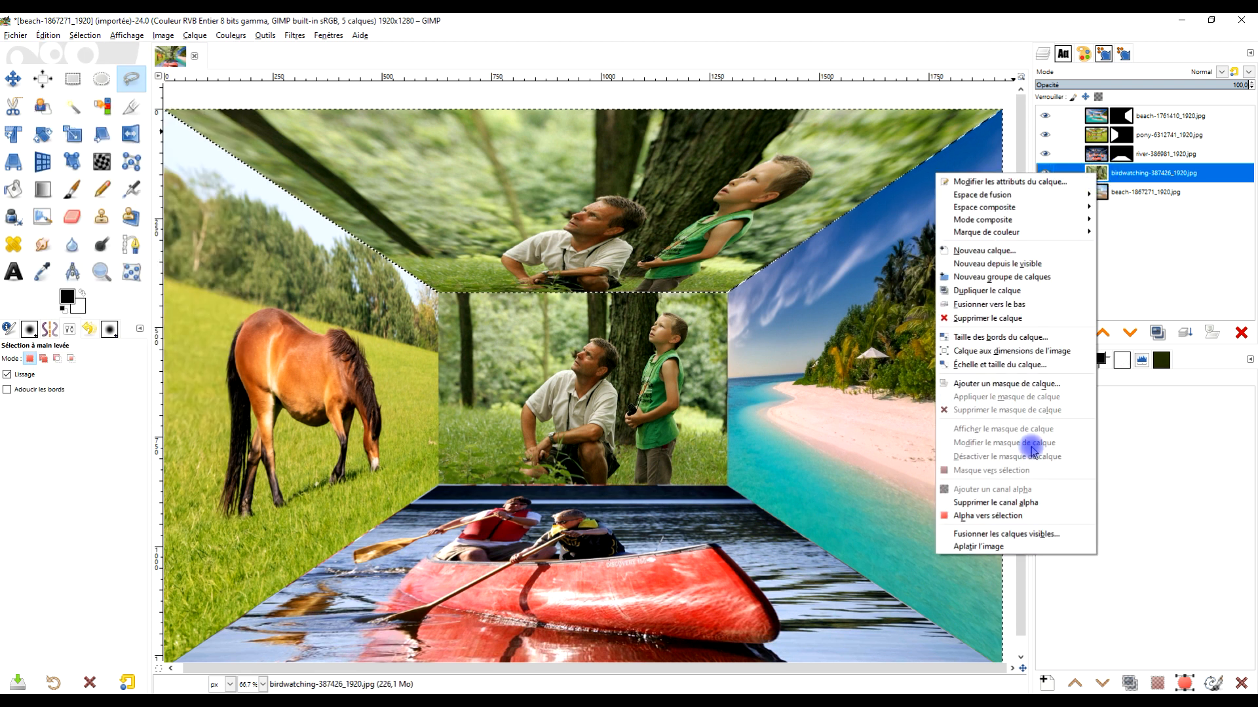
{"action": "left_click", "coordinate": [1032, 386]}
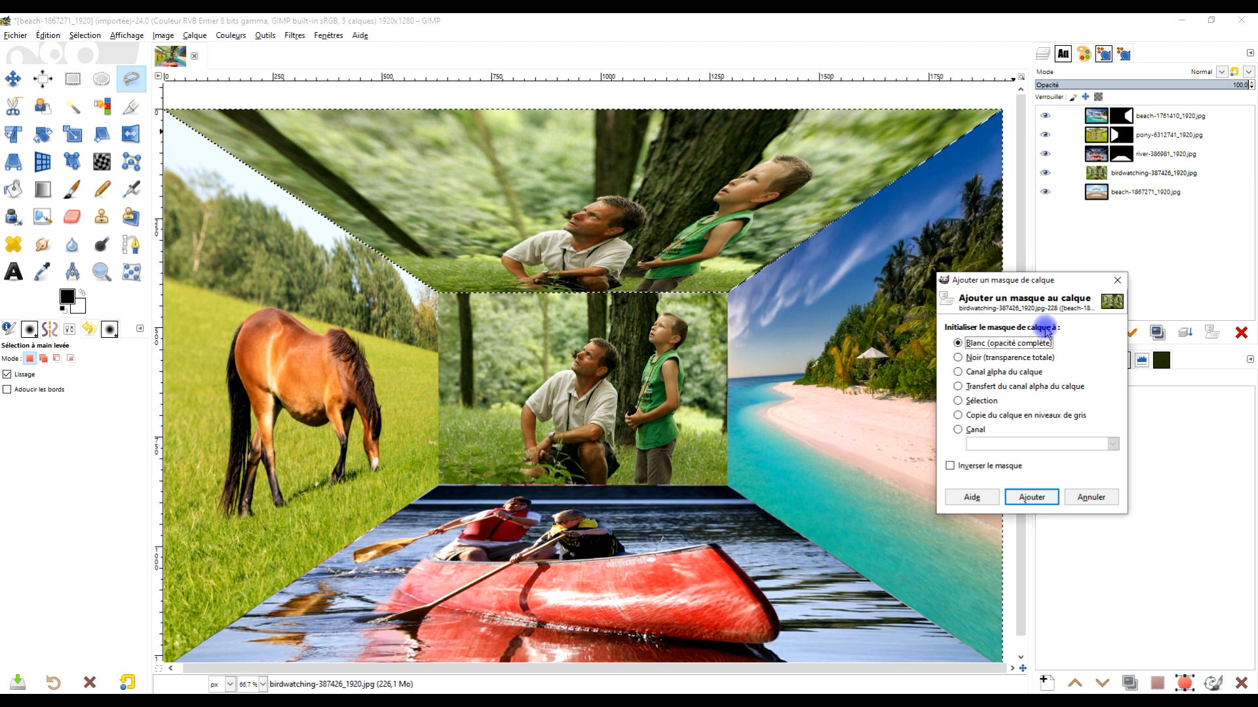
{"action": "left_click", "coordinate": [1038, 499]}
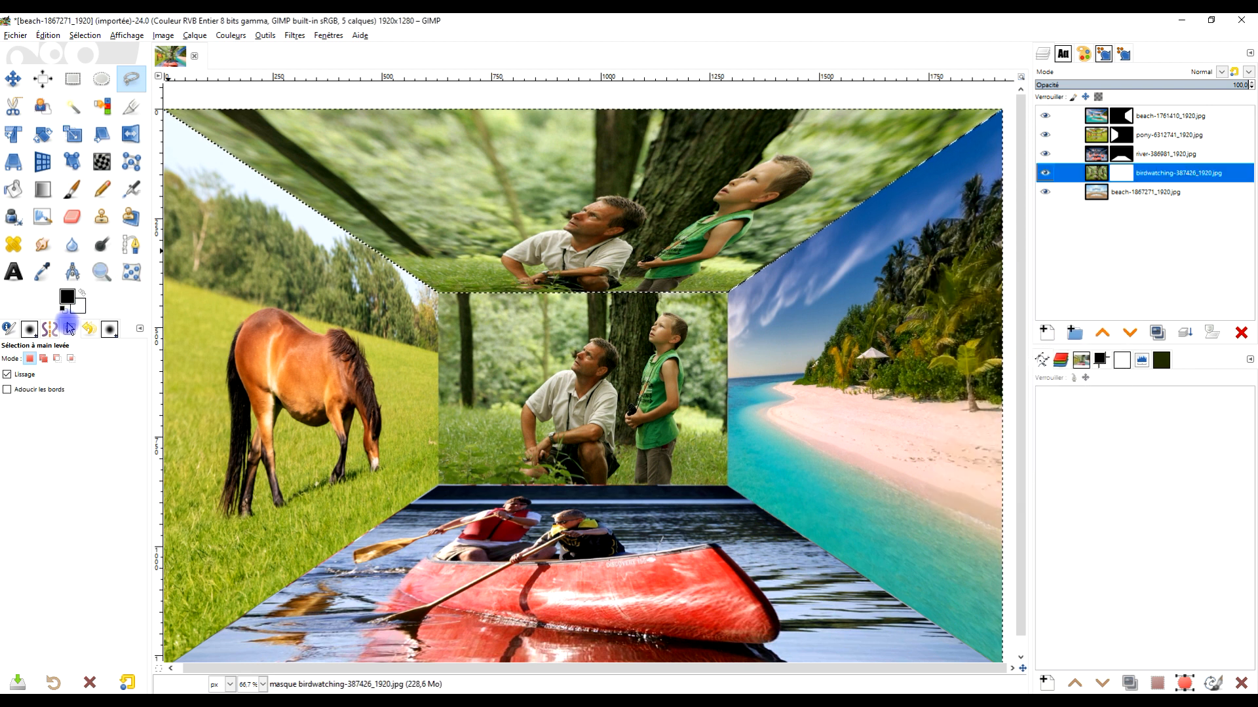
{"action": "left_click_drag", "start_coordinate": [112, 289], "coordinate": [593, 208]}
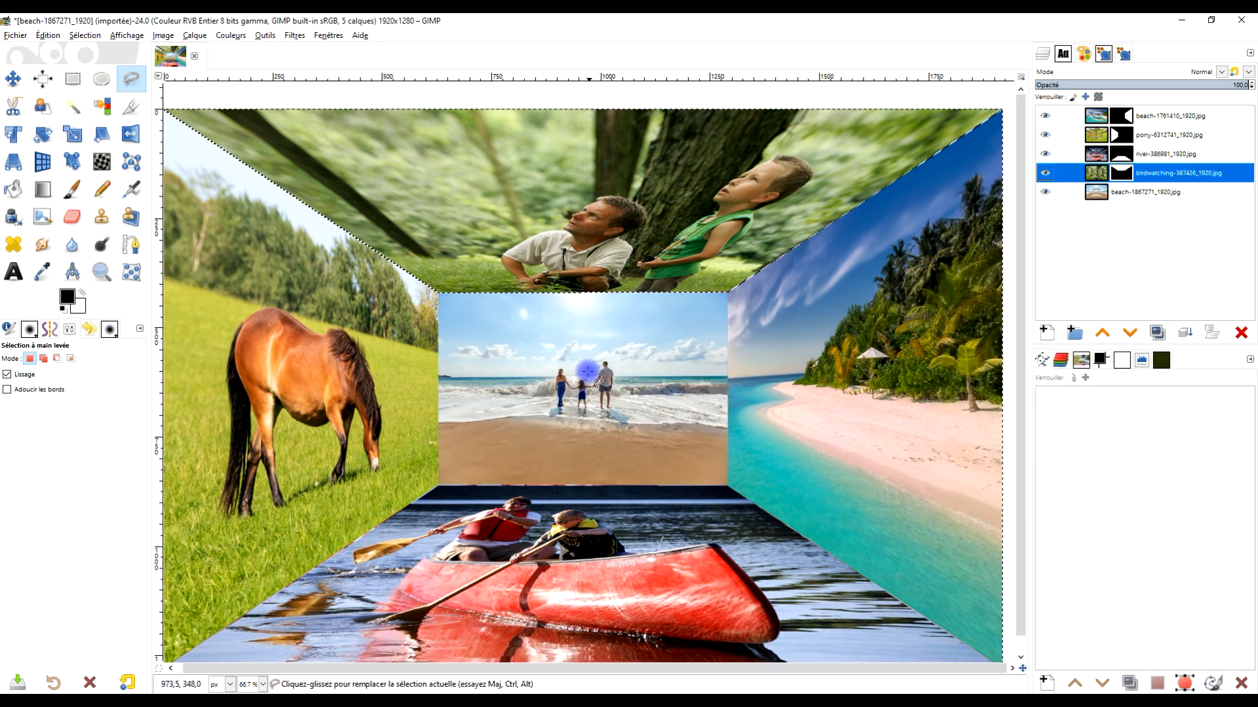
Step: Make the beach-1867271_1920.jpg layer active and clear the selection
{"action": "left_click", "coordinate": [1113, 194]}
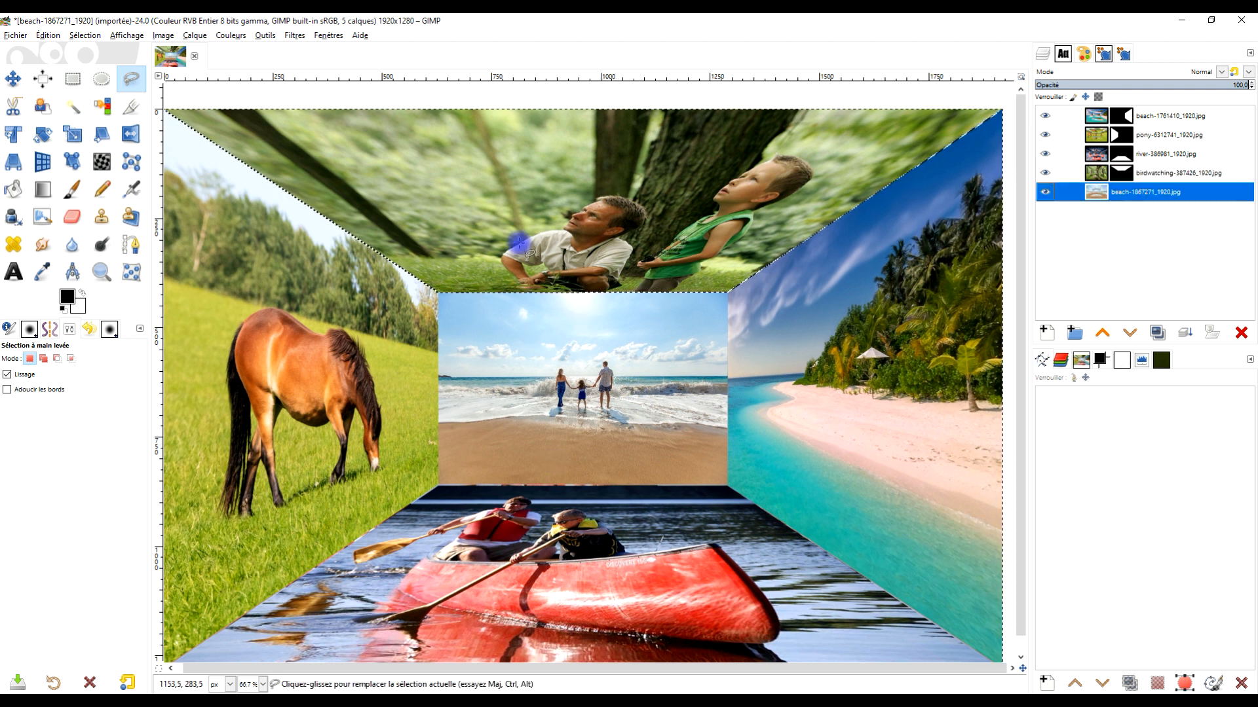
{"action": "left_click", "coordinate": [86, 36]}
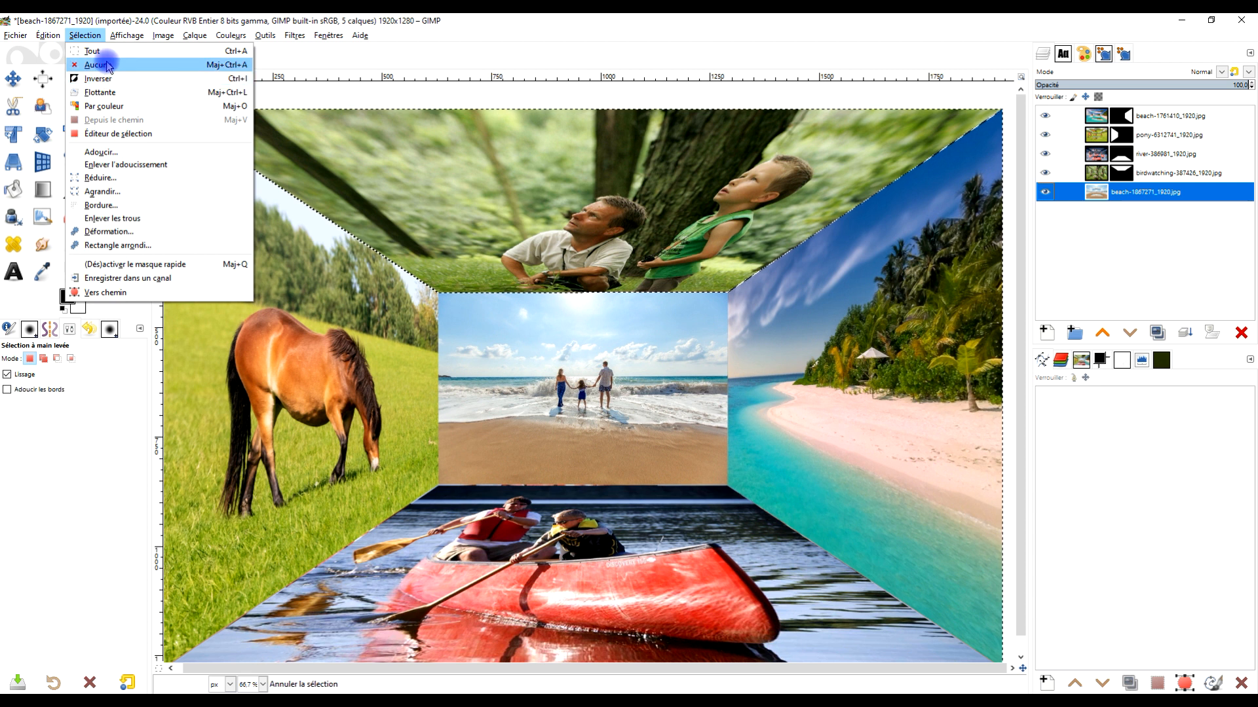
{"action": "left_click", "coordinate": [91, 51]}
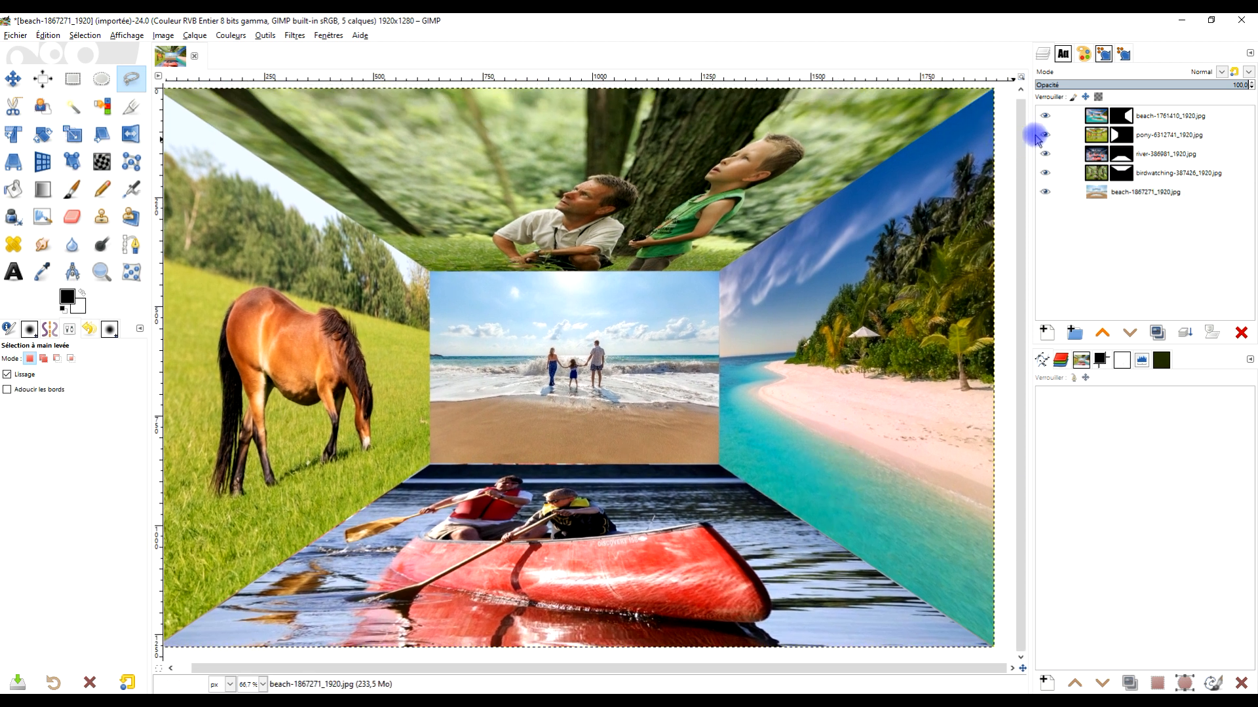
Step: Load the layer mask of the river-386981_1920.jpg layer as a selection
{"action": "scroll", "coordinate": [698, 298], "scroll_direction": "down", "scroll_amount": 2}
{"action": "scroll", "coordinate": [698, 297], "scroll_direction": "up", "scroll_amount": 1}
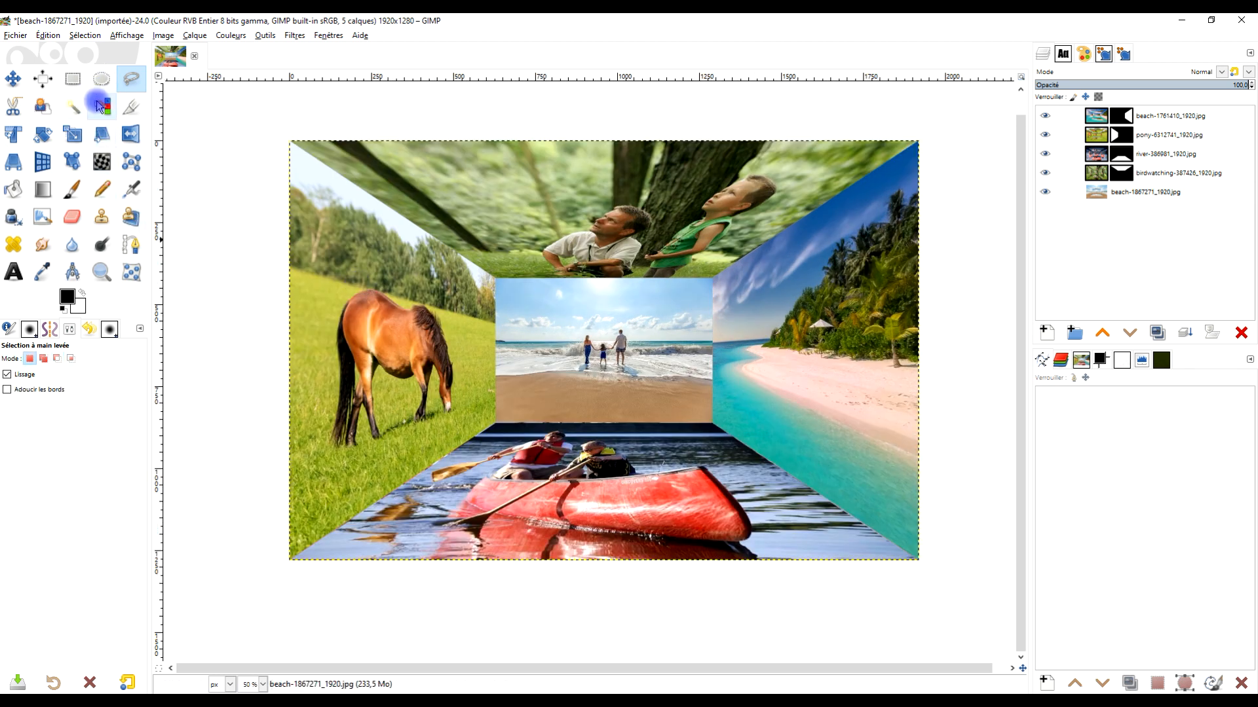
{"action": "left_click", "coordinate": [101, 271]}
{"action": "left_click_drag", "start_coordinate": [281, 132], "coordinate": [939, 574]}
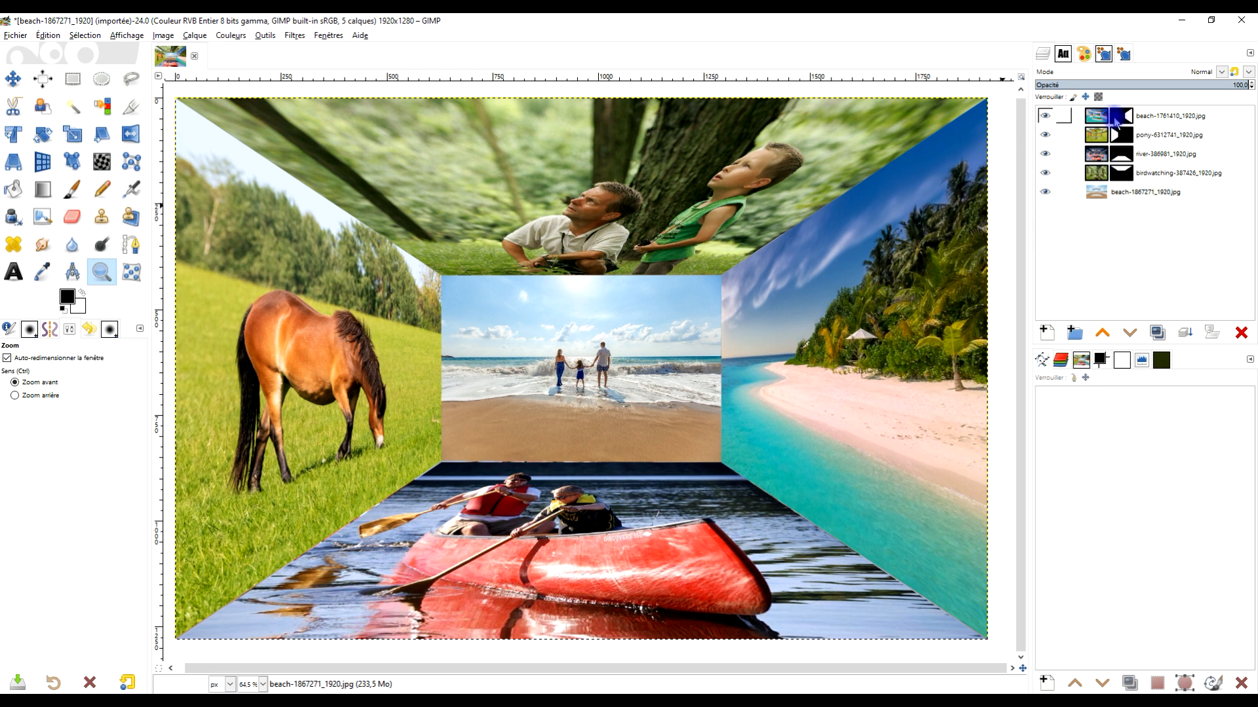
{"action": "left_click", "coordinate": [1122, 156]}
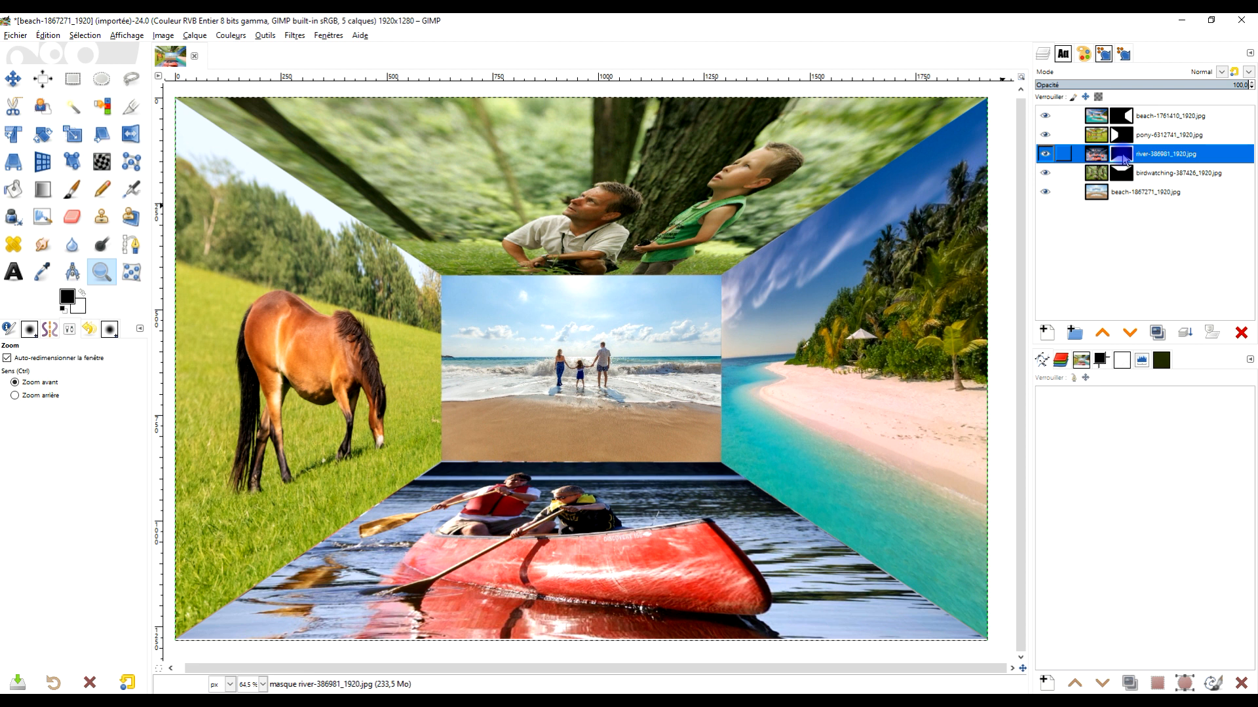
{"action": "left_click", "coordinate": [197, 36]}
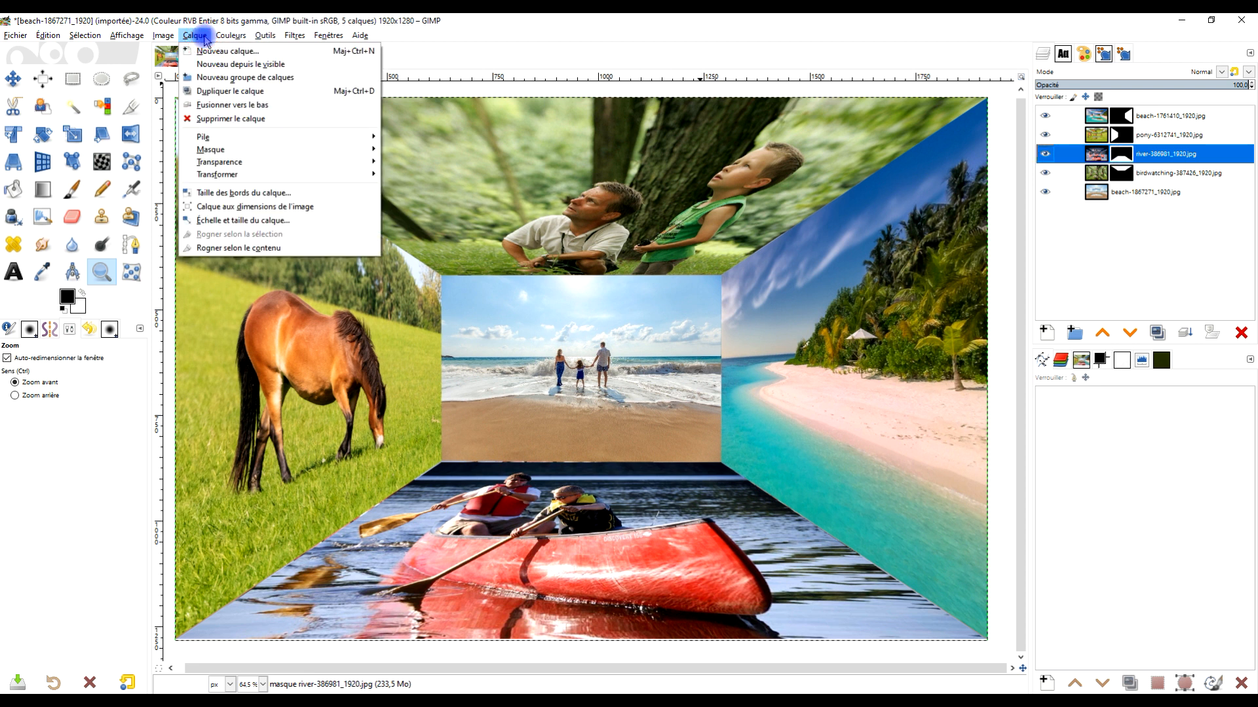
{"action": "mouse_move", "coordinate": [264, 158]}
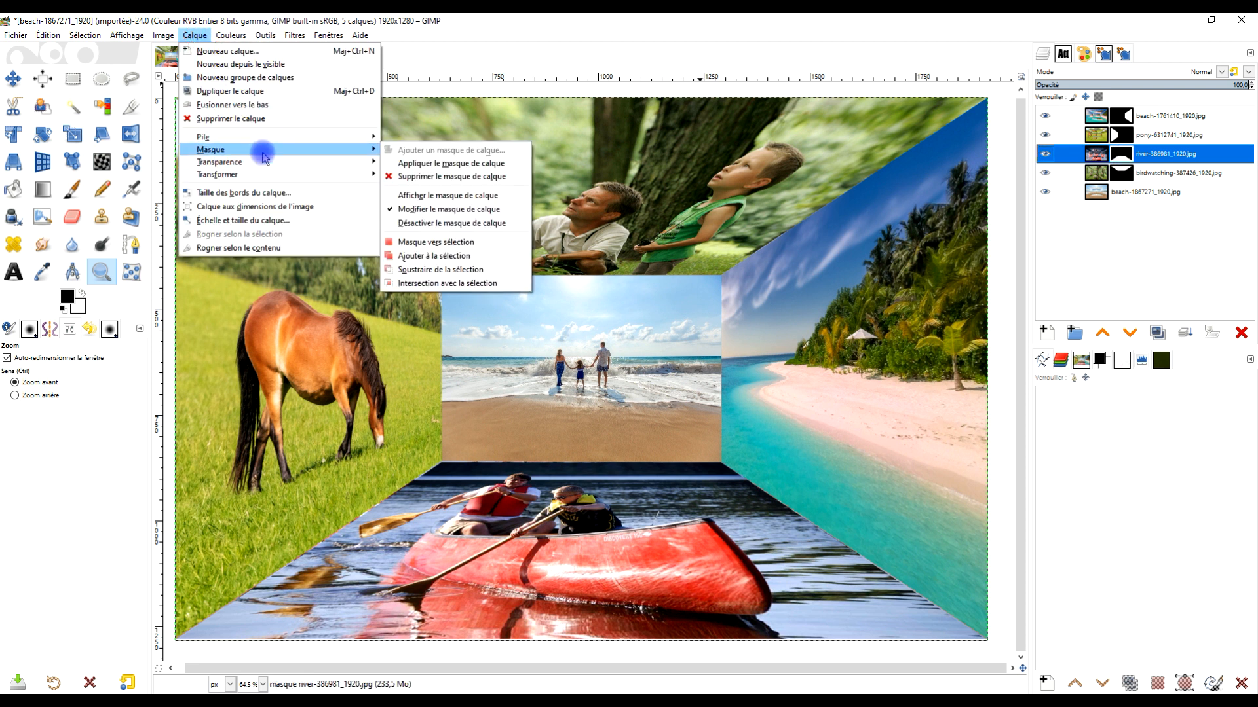
{"action": "left_click", "coordinate": [483, 243]}
Step: Examine the river face's borders up close along the grass diagonal and the lower edge of the back wall
{"action": "left_click", "coordinate": [345, 533]}
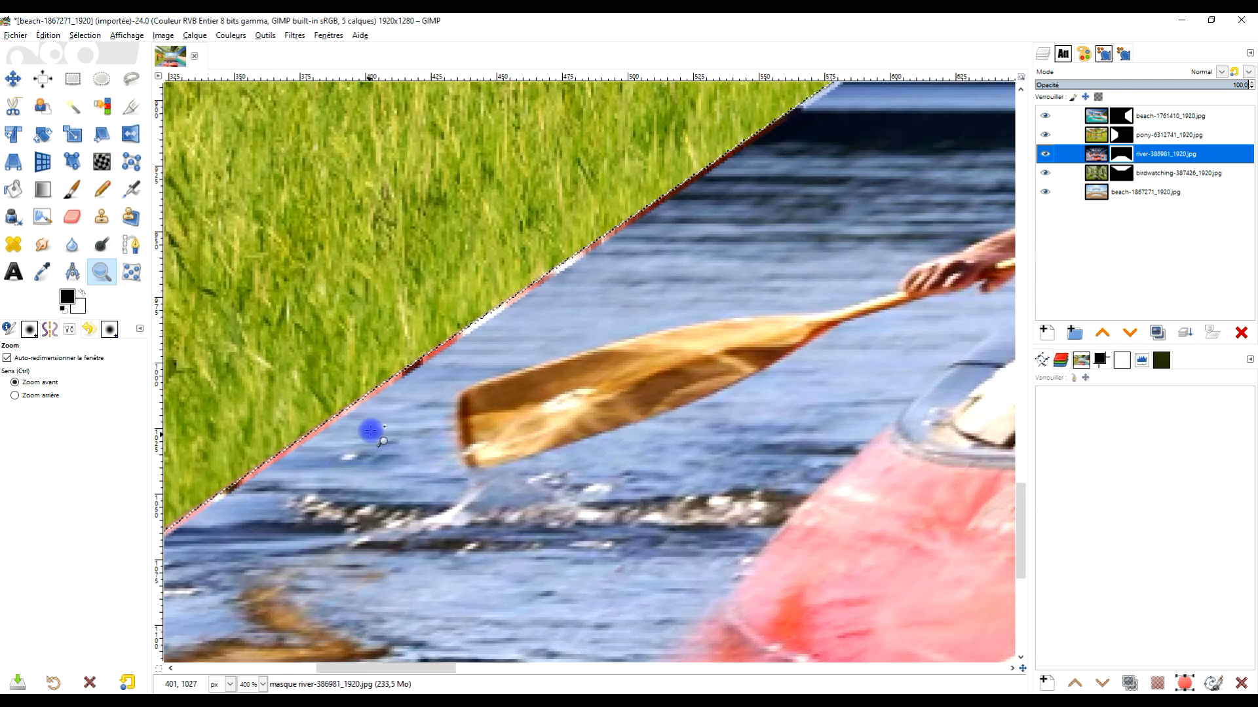
{"action": "left_click", "coordinate": [655, 237]}
{"action": "left_click", "coordinate": [754, 210]}
{"action": "left_click", "coordinate": [691, 461]}
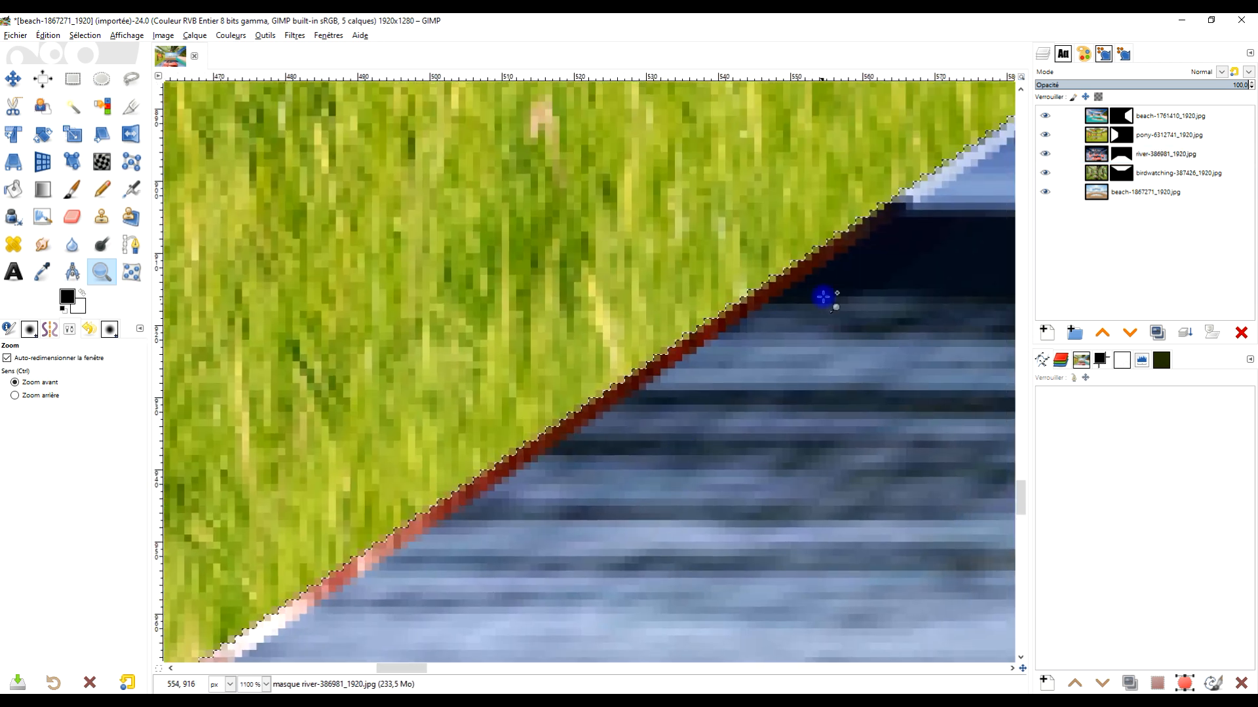
{"action": "left_click_drag", "start_coordinate": [823, 297], "coordinate": [727, 402]}
{"action": "scroll", "coordinate": [748, 379], "scroll_direction": "down", "scroll_amount": 3}
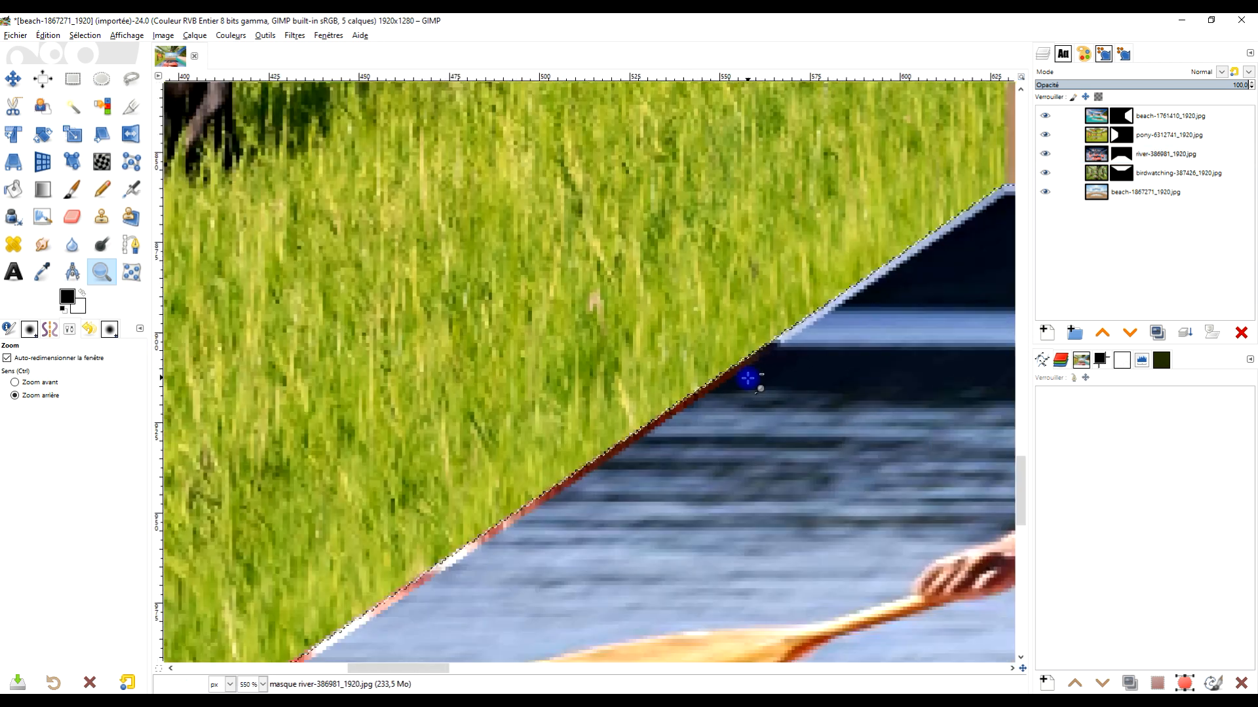
{"action": "left_click_drag", "start_coordinate": [818, 355], "coordinate": [740, 429]}
{"action": "scroll", "coordinate": [900, 341], "scroll_direction": "up", "scroll_amount": 2}
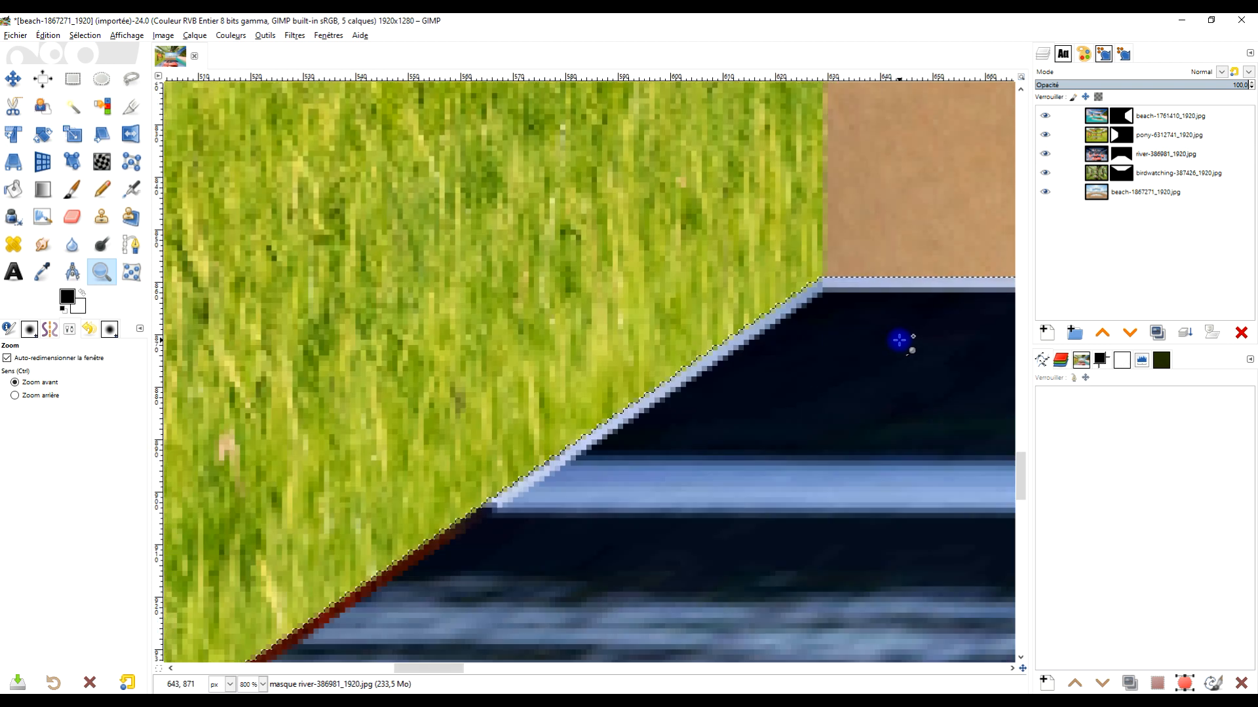
{"action": "left_click_drag", "start_coordinate": [900, 341], "coordinate": [766, 413]}
{"action": "left_click_drag", "start_coordinate": [671, 406], "coordinate": [576, 415]}
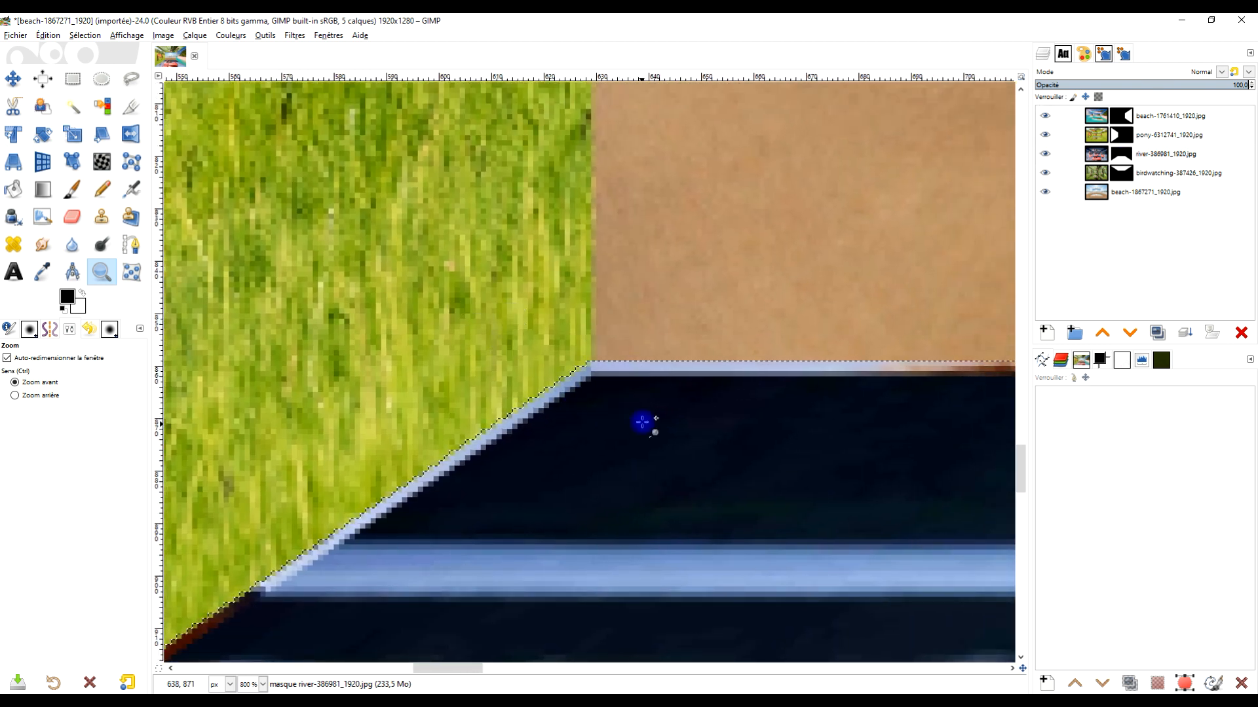
{"action": "left_click_drag", "start_coordinate": [633, 385], "coordinate": [469, 404]}
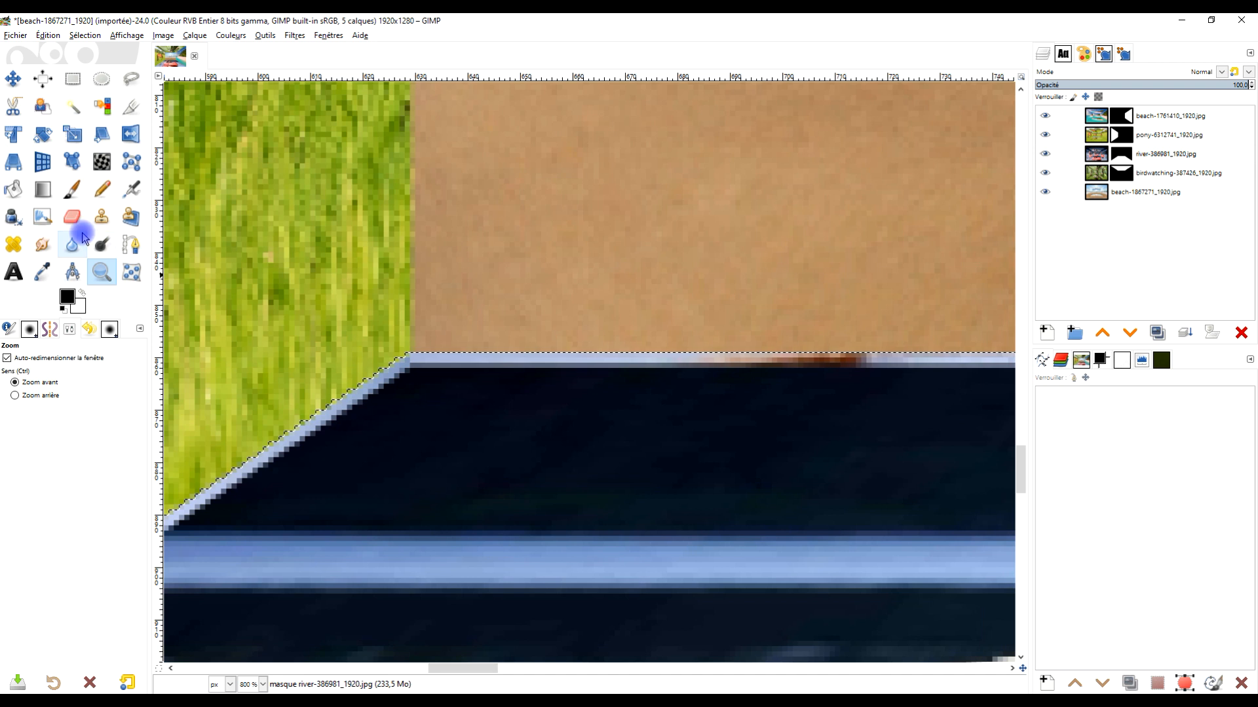
Step: Smudge the river-386981_1920.jpg layer's light fringe into the dark water along the back wall's lower edge, using the 2. Hardness 050 brush at size 178
{"action": "left_click", "coordinate": [42, 246]}
{"action": "mouse_move", "coordinate": [455, 393]}
{"action": "left_mouse_down"}
{"action": "mouse_move", "coordinate": [417, 450]}
{"action": "mouse_move", "coordinate": [446, 457]}
{"action": "mouse_move", "coordinate": [394, 459]}
{"action": "left_mouse_up"}
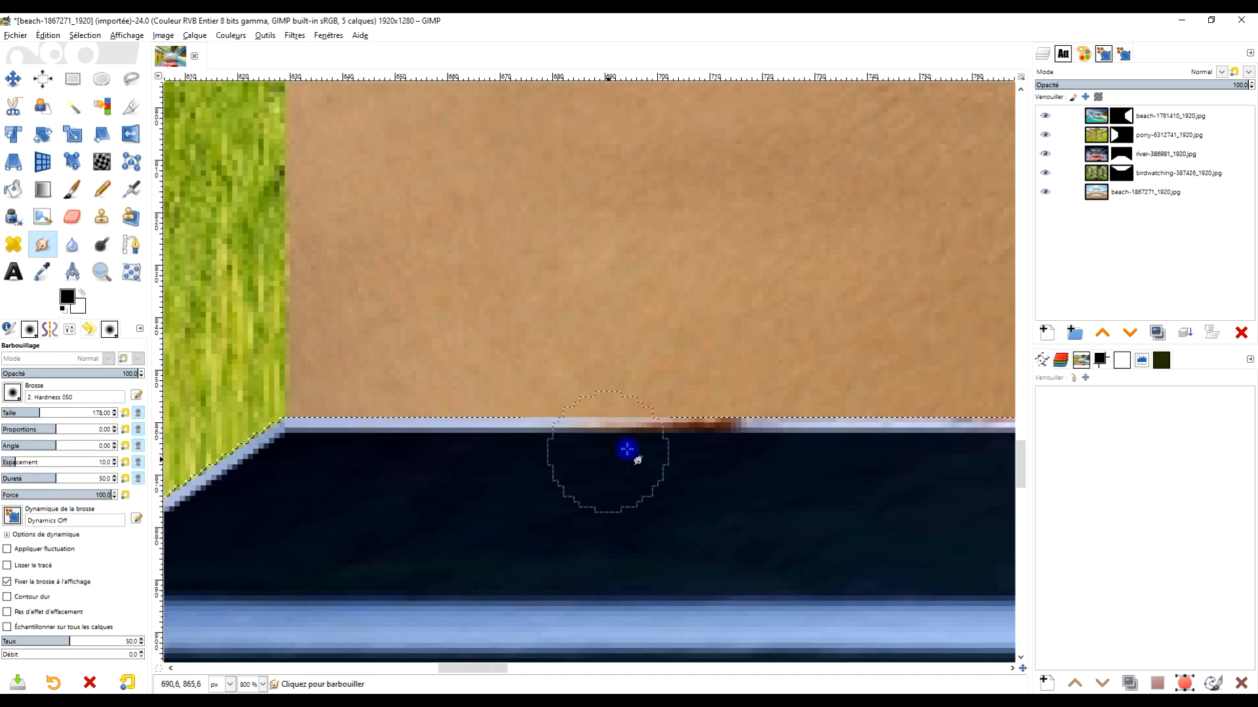
{"action": "left_click", "coordinate": [1121, 156]}
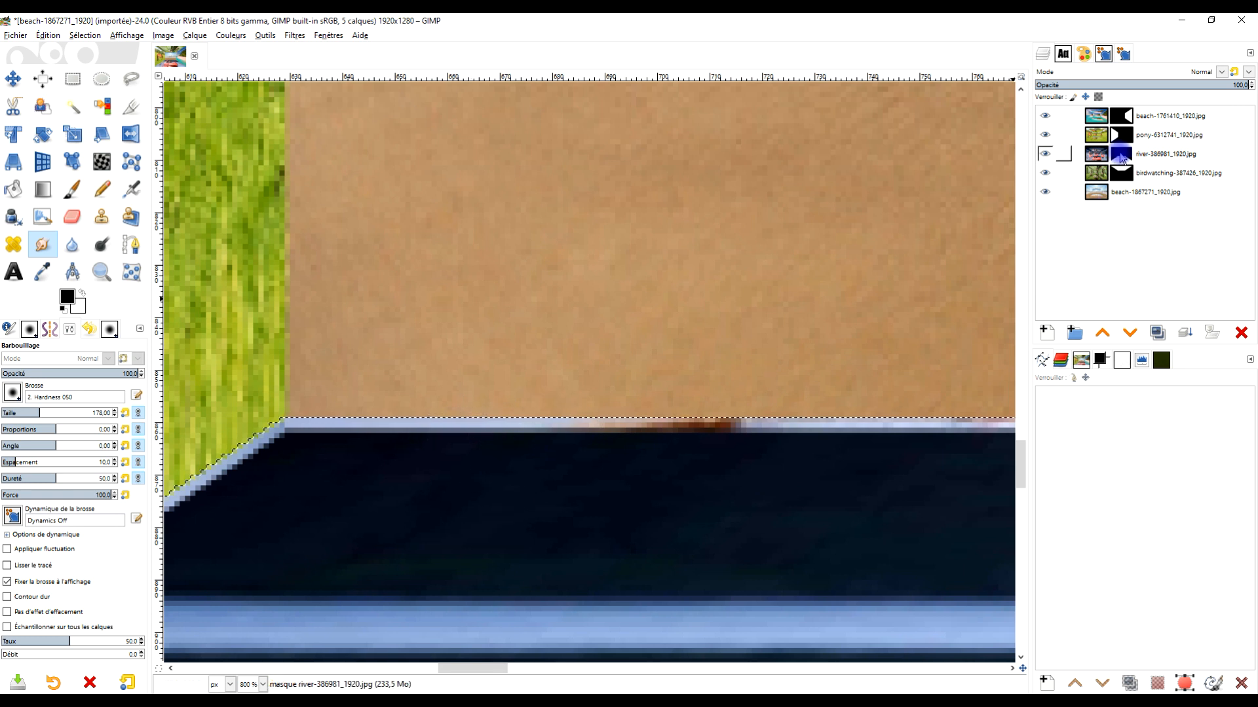
{"action": "left_click", "coordinate": [609, 428]}
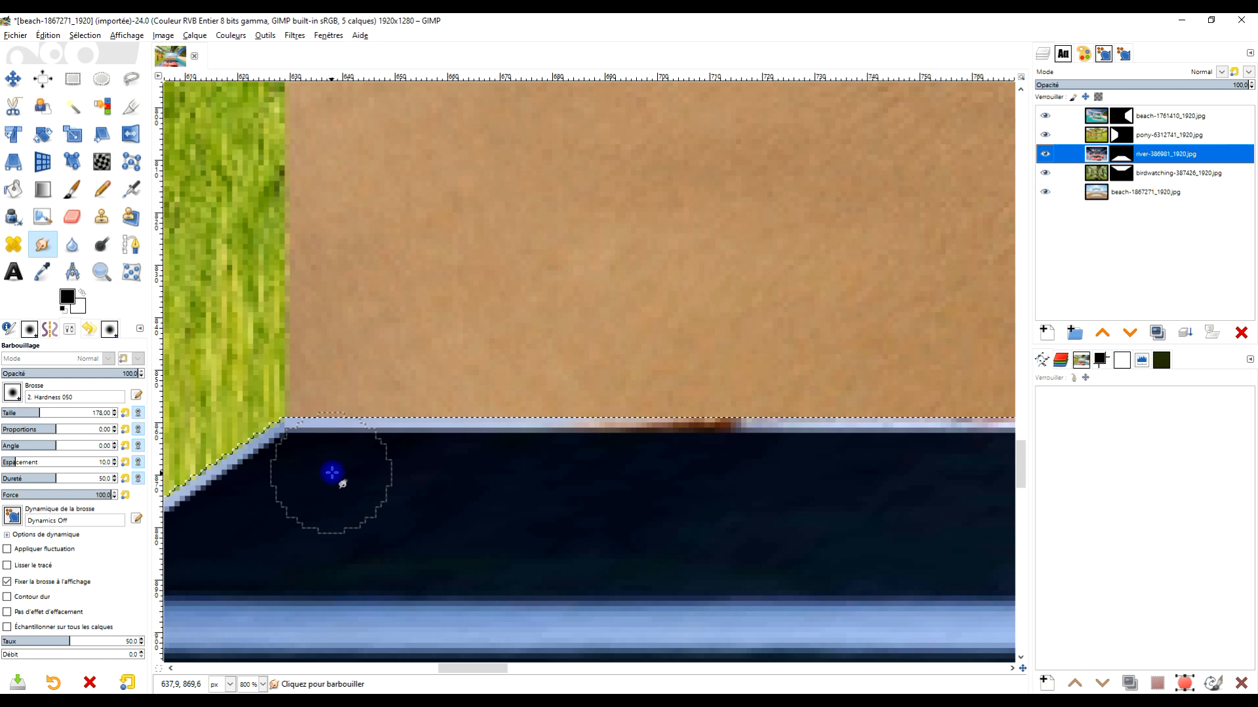
{"action": "mouse_move", "coordinate": [332, 473]}
{"action": "left_mouse_down"}
{"action": "mouse_move", "coordinate": [382, 403]}
{"action": "mouse_move", "coordinate": [328, 442]}
{"action": "mouse_move", "coordinate": [368, 464]}
{"action": "mouse_move", "coordinate": [443, 415]}
{"action": "mouse_move", "coordinate": [744, 393]}
{"action": "mouse_move", "coordinate": [870, 497]}
{"action": "mouse_move", "coordinate": [441, 469]}
{"action": "mouse_move", "coordinate": [515, 443]}
{"action": "mouse_move", "coordinate": [662, 449]}
{"action": "mouse_move", "coordinate": [786, 483]}
{"action": "mouse_move", "coordinate": [271, 464]}
{"action": "mouse_move", "coordinate": [465, 466]}
{"action": "mouse_move", "coordinate": [747, 441]}
{"action": "mouse_move", "coordinate": [865, 511]}
{"action": "mouse_move", "coordinate": [613, 497]}
{"action": "mouse_move", "coordinate": [823, 429]}
{"action": "mouse_move", "coordinate": [913, 439]}
{"action": "mouse_move", "coordinate": [569, 410]}
{"action": "left_mouse_up"}
{"action": "mouse_move", "coordinate": [679, 407]}
{"action": "left_mouse_down"}
{"action": "mouse_move", "coordinate": [825, 404]}
{"action": "mouse_move", "coordinate": [751, 512]}
{"action": "left_mouse_up"}
{"action": "mouse_move", "coordinate": [689, 483]}
{"action": "left_mouse_down"}
{"action": "mouse_move", "coordinate": [638, 505]}
{"action": "mouse_move", "coordinate": [604, 485]}
{"action": "left_mouse_up"}
{"action": "mouse_move", "coordinate": [418, 460]}
{"action": "left_mouse_down"}
{"action": "mouse_move", "coordinate": [795, 508]}
{"action": "mouse_move", "coordinate": [294, 472]}
{"action": "mouse_move", "coordinate": [524, 461]}
{"action": "left_mouse_up"}
{"action": "mouse_move", "coordinate": [596, 402]}
{"action": "left_mouse_down"}
{"action": "mouse_move", "coordinate": [270, 462]}
{"action": "mouse_move", "coordinate": [668, 503]}
{"action": "left_mouse_up"}
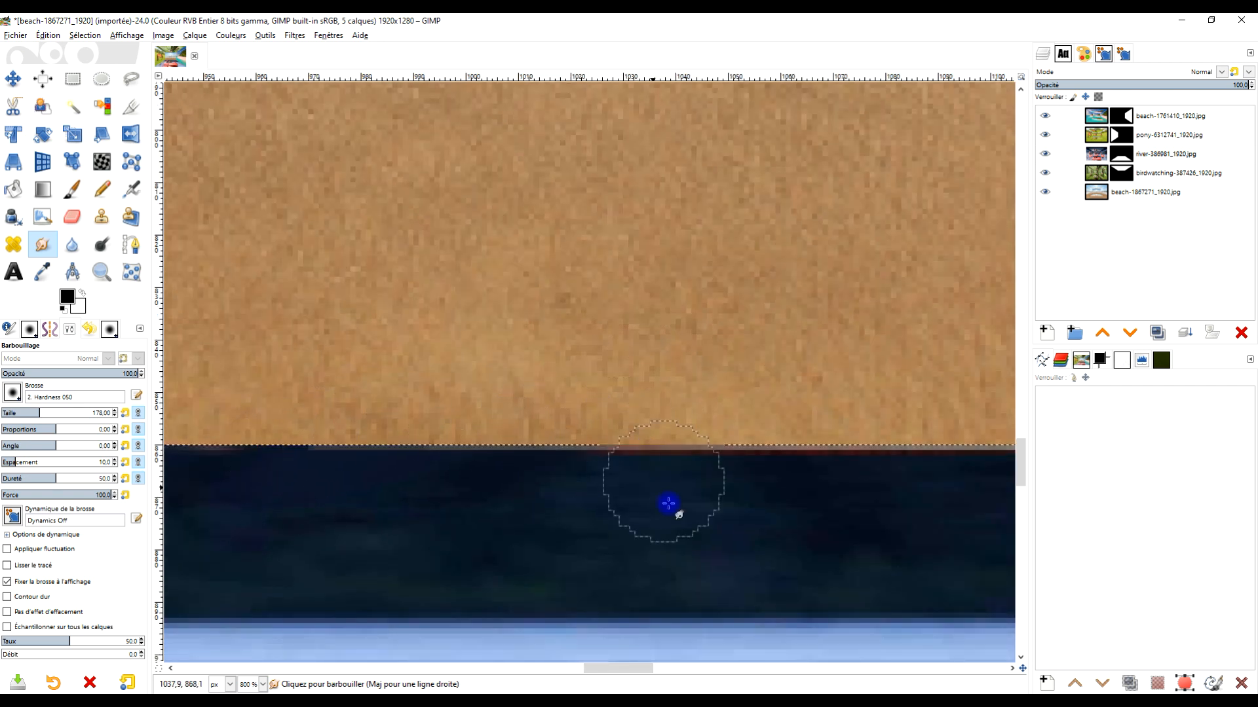
{"action": "mouse_move", "coordinate": [845, 442]}
{"action": "left_mouse_down"}
{"action": "mouse_move", "coordinate": [446, 472]}
{"action": "mouse_move", "coordinate": [764, 480]}
{"action": "mouse_move", "coordinate": [890, 415]}
{"action": "mouse_move", "coordinate": [555, 507]}
{"action": "mouse_move", "coordinate": [842, 455]}
{"action": "mouse_move", "coordinate": [421, 441]}
{"action": "mouse_move", "coordinate": [701, 372]}
{"action": "mouse_move", "coordinate": [878, 359]}
{"action": "mouse_move", "coordinate": [778, 376]}
{"action": "mouse_move", "coordinate": [676, 426]}
{"action": "left_mouse_up"}
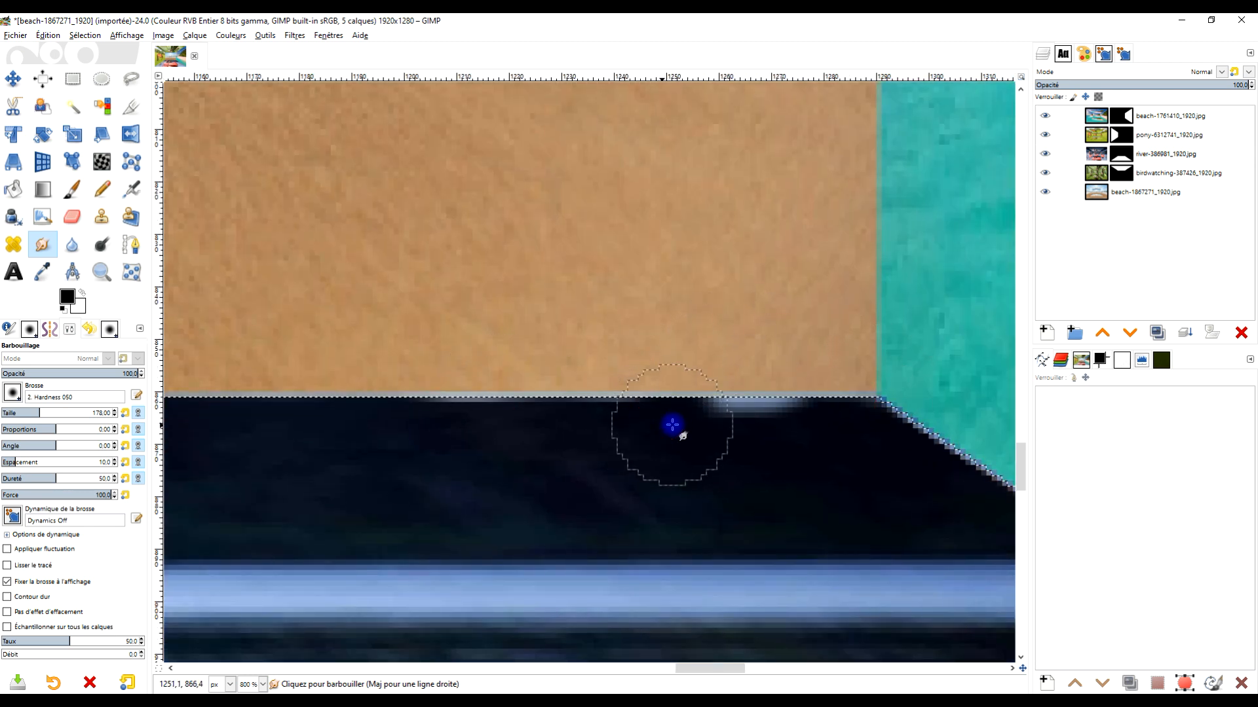
Step: Undo the last two smudge changes near the right end of the back wall's lower edge
{"action": "key", "text": "ctrl+z"}
{"action": "key", "text": "ctrl+z"}
{"action": "scroll", "coordinate": [373, 471], "scroll_direction": "down", "scroll_amount": 4}
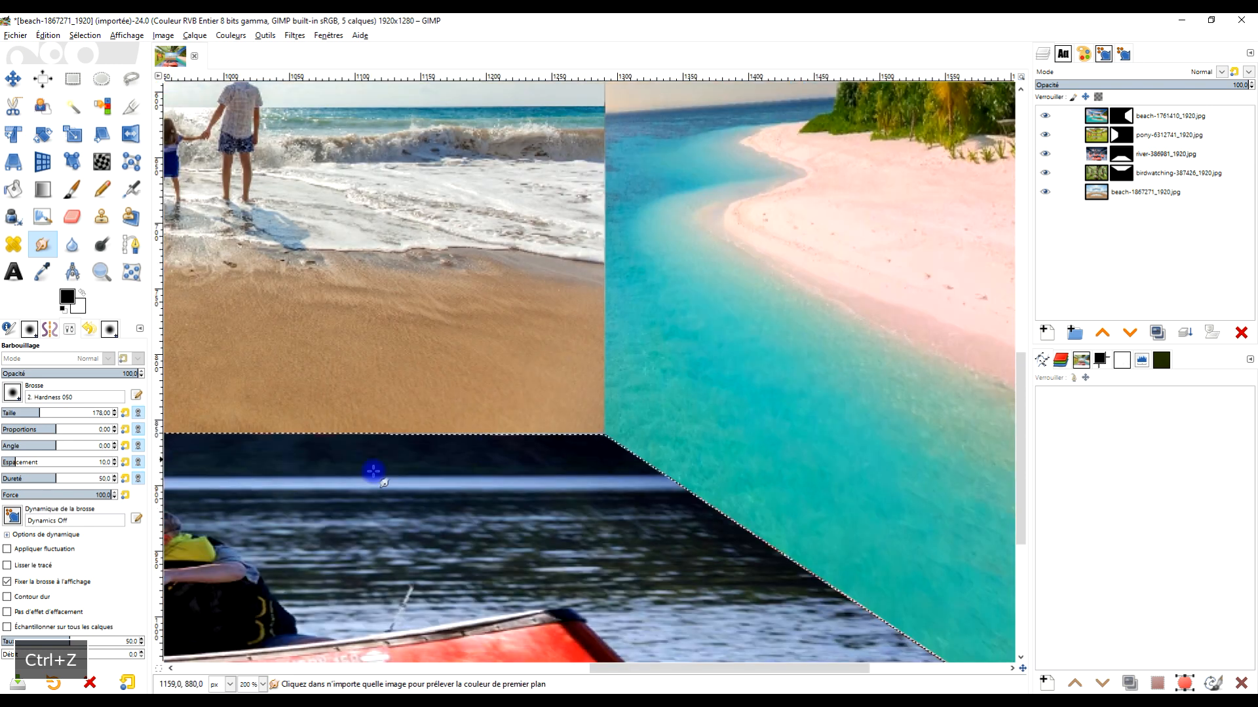
Step: Set up the Clone tool with 100 opacity and the 2. Hardness 075 brush at size 51 for the grass-side river border
{"action": "scroll", "coordinate": [450, 461], "scroll_direction": "down", "scroll_amount": 2}
{"action": "scroll", "coordinate": [472, 368], "scroll_direction": "up", "scroll_amount": 5}
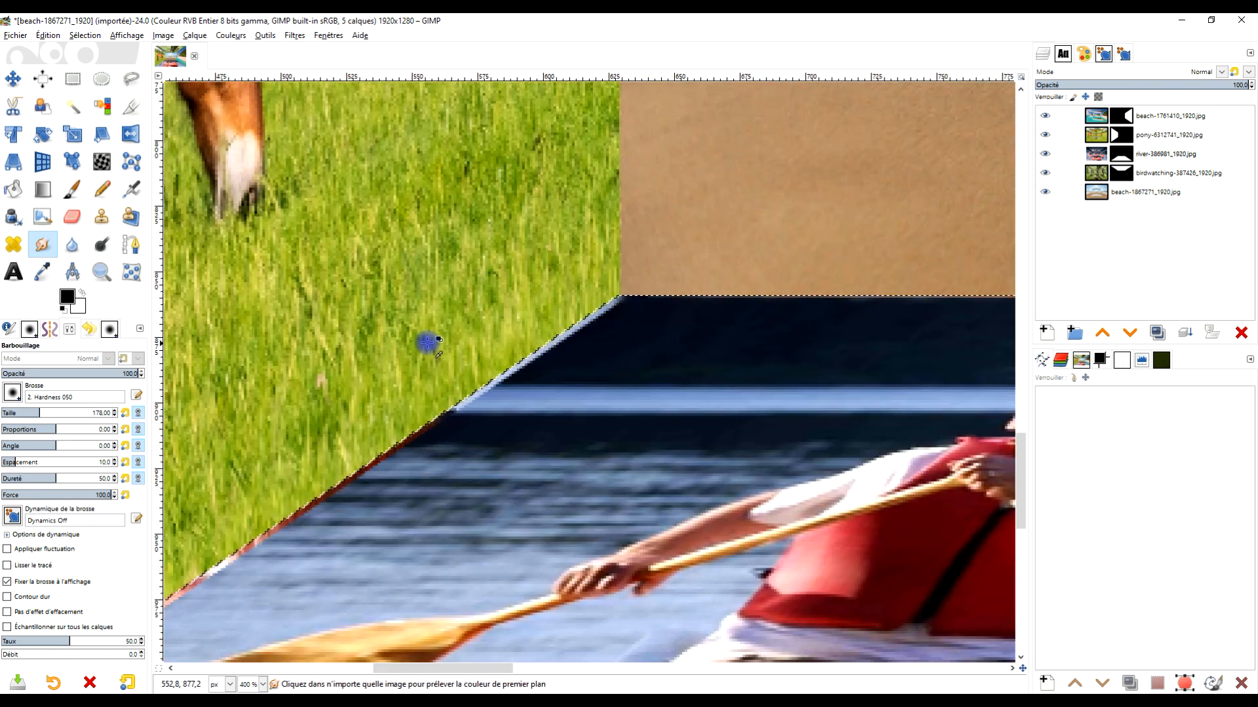
{"action": "left_click_drag", "start_coordinate": [459, 391], "coordinate": [558, 379]}
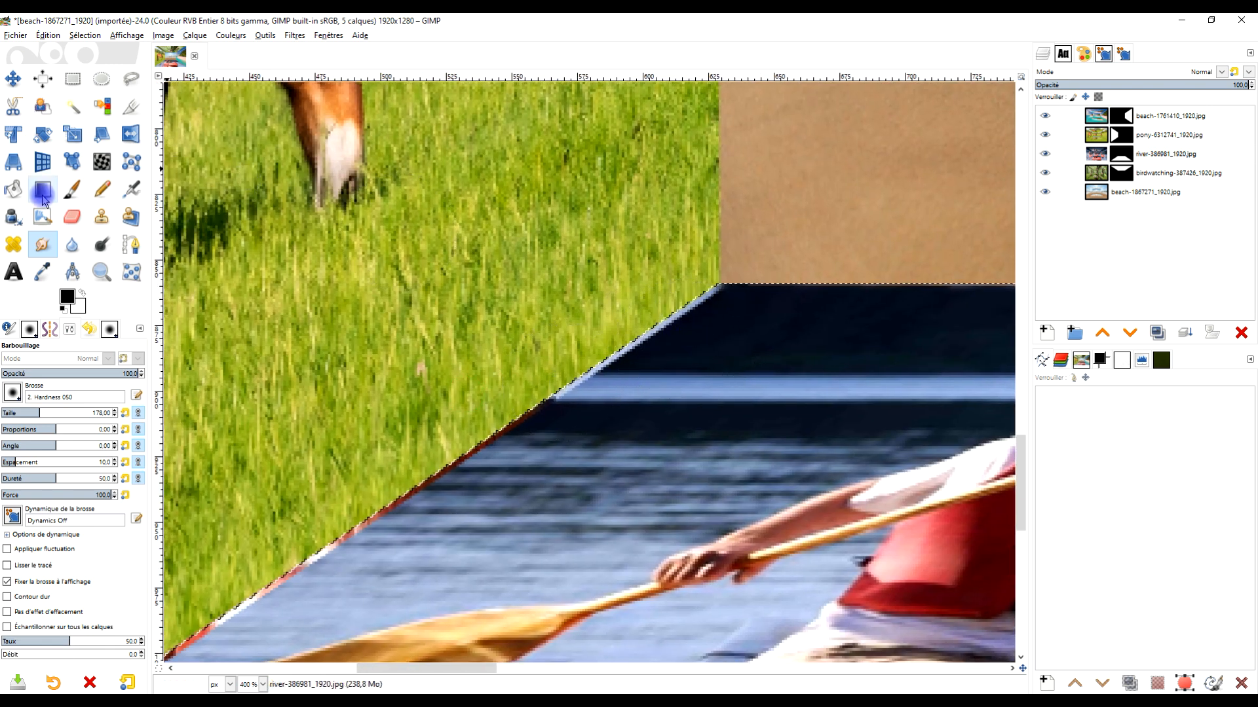
{"action": "left_click", "coordinate": [103, 218]}
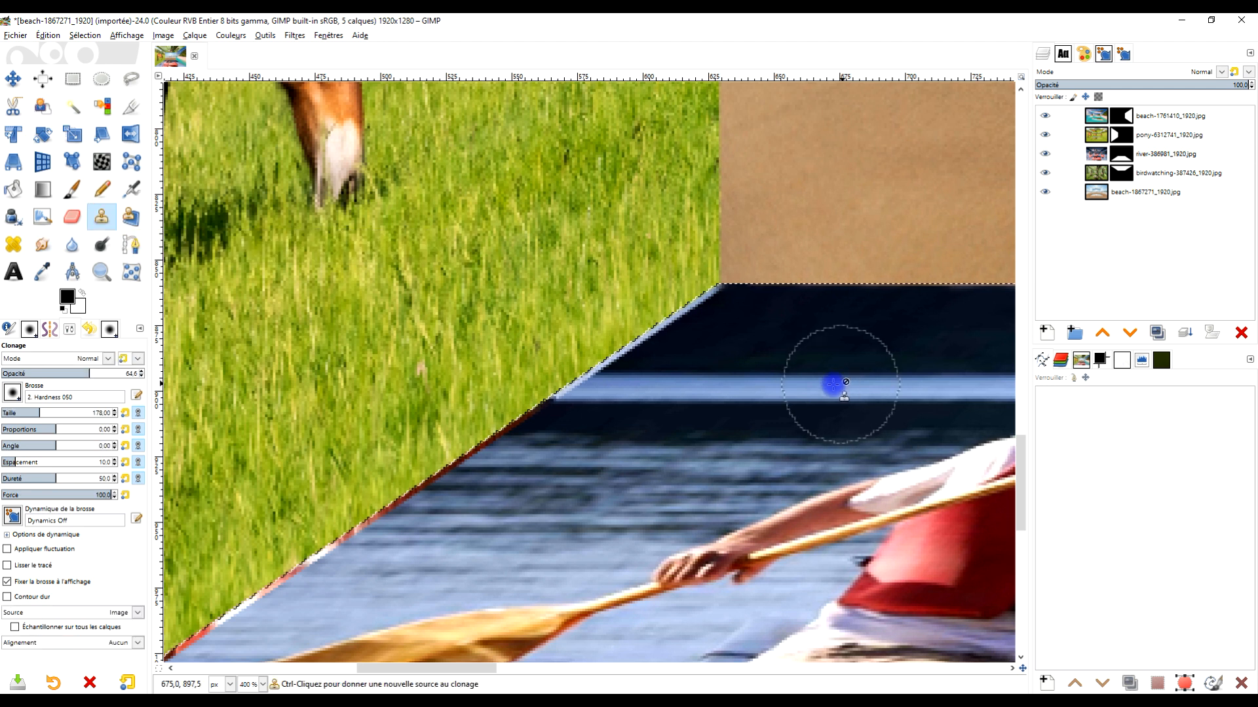
{"action": "left_click_drag", "start_coordinate": [20, 412], "coordinate": [16, 413]}
{"action": "left_click_drag", "start_coordinate": [91, 372], "coordinate": [275, 366]}
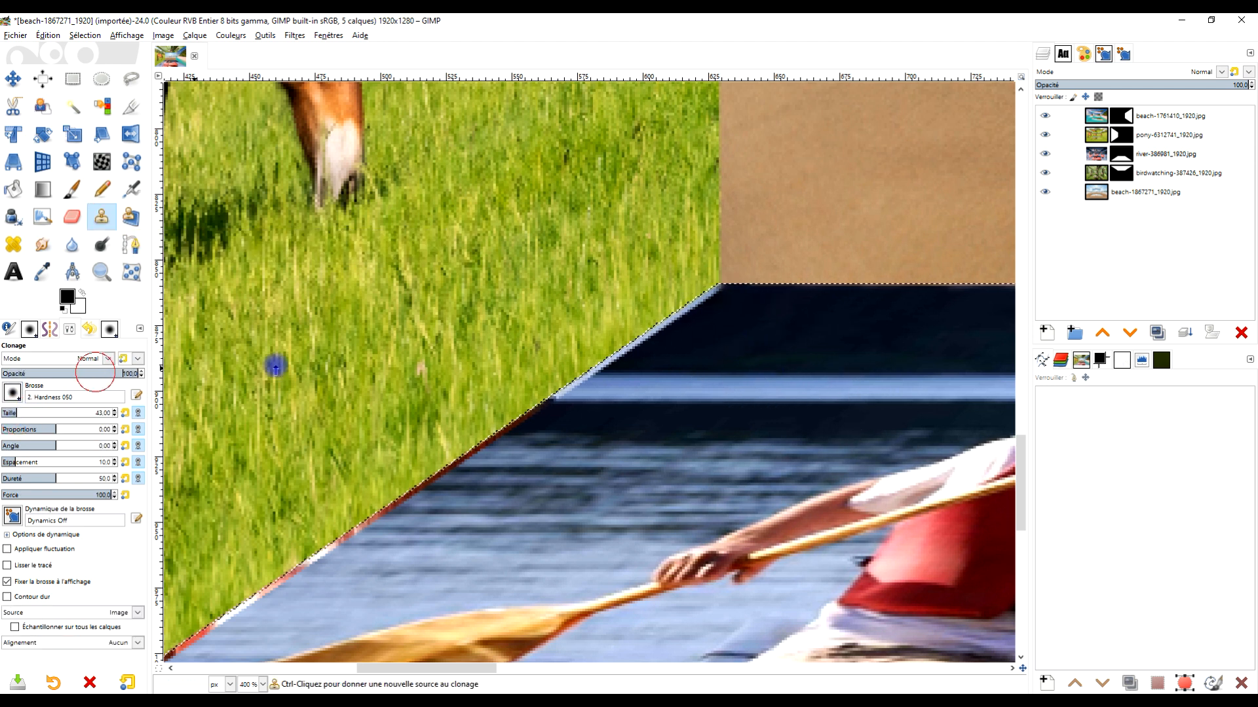
{"action": "left_click", "coordinate": [20, 398]}
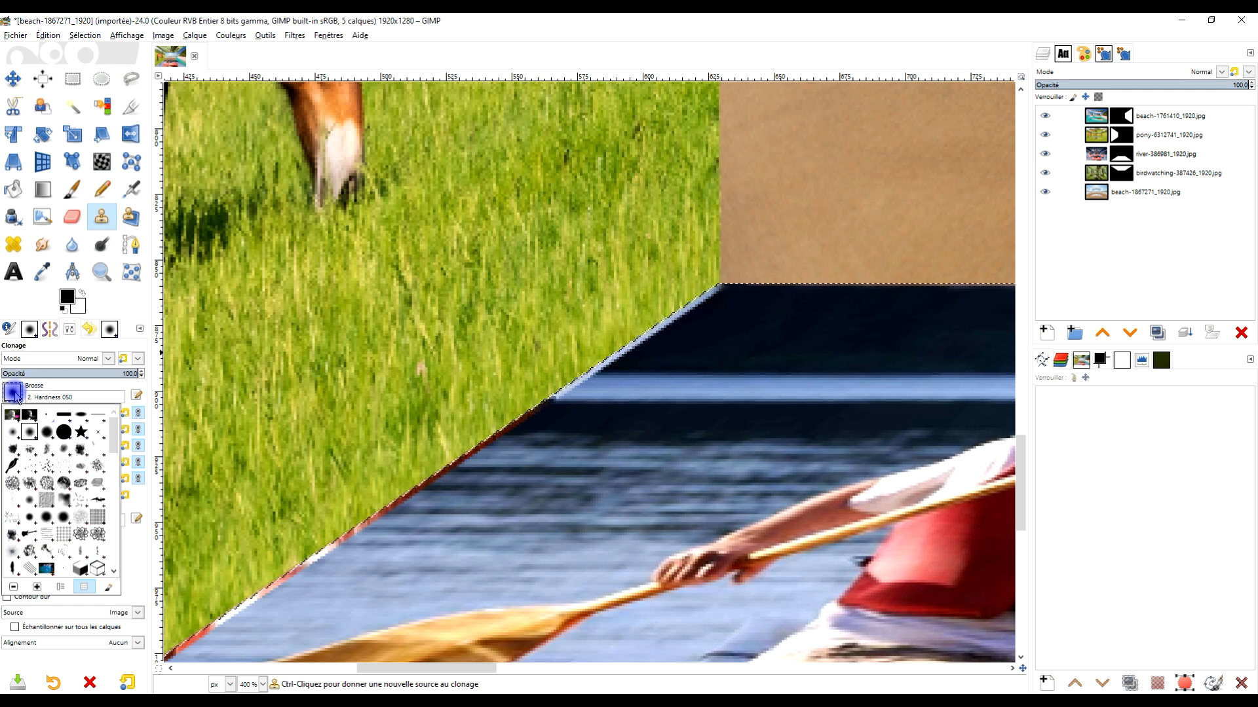
{"action": "left_click", "coordinate": [64, 431]}
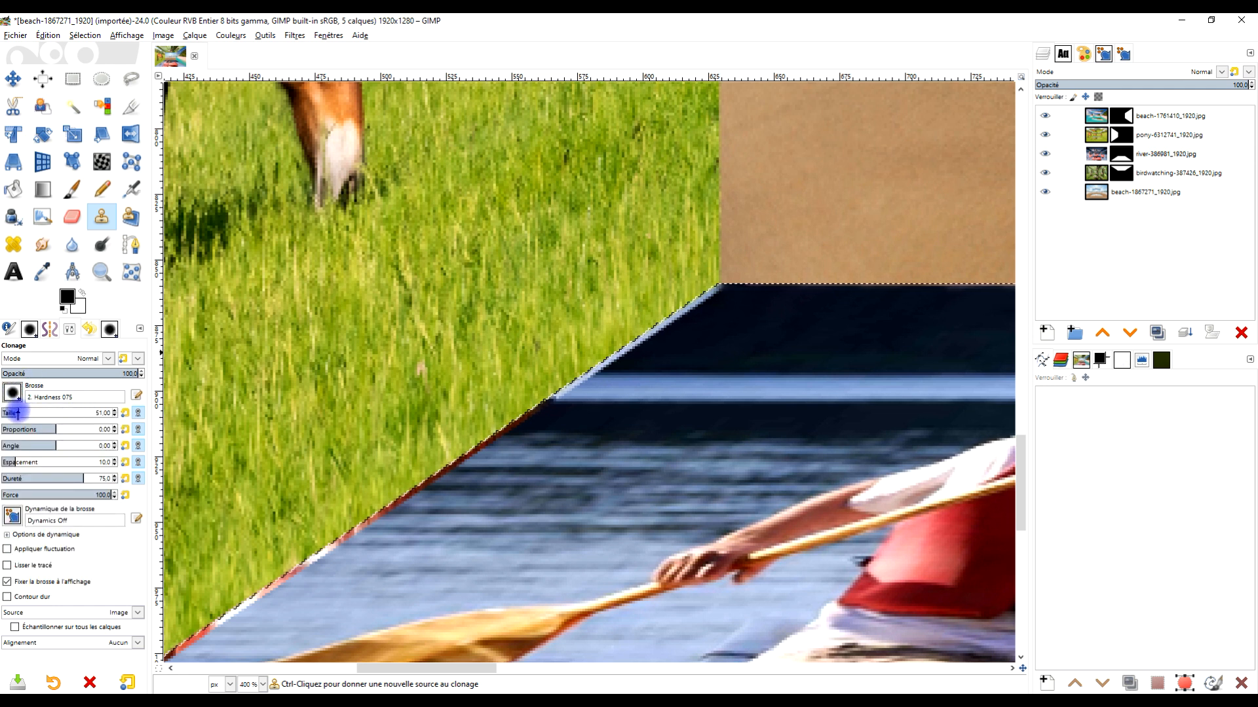
{"action": "scroll", "coordinate": [726, 305], "scroll_direction": "up", "scroll_amount": 2}
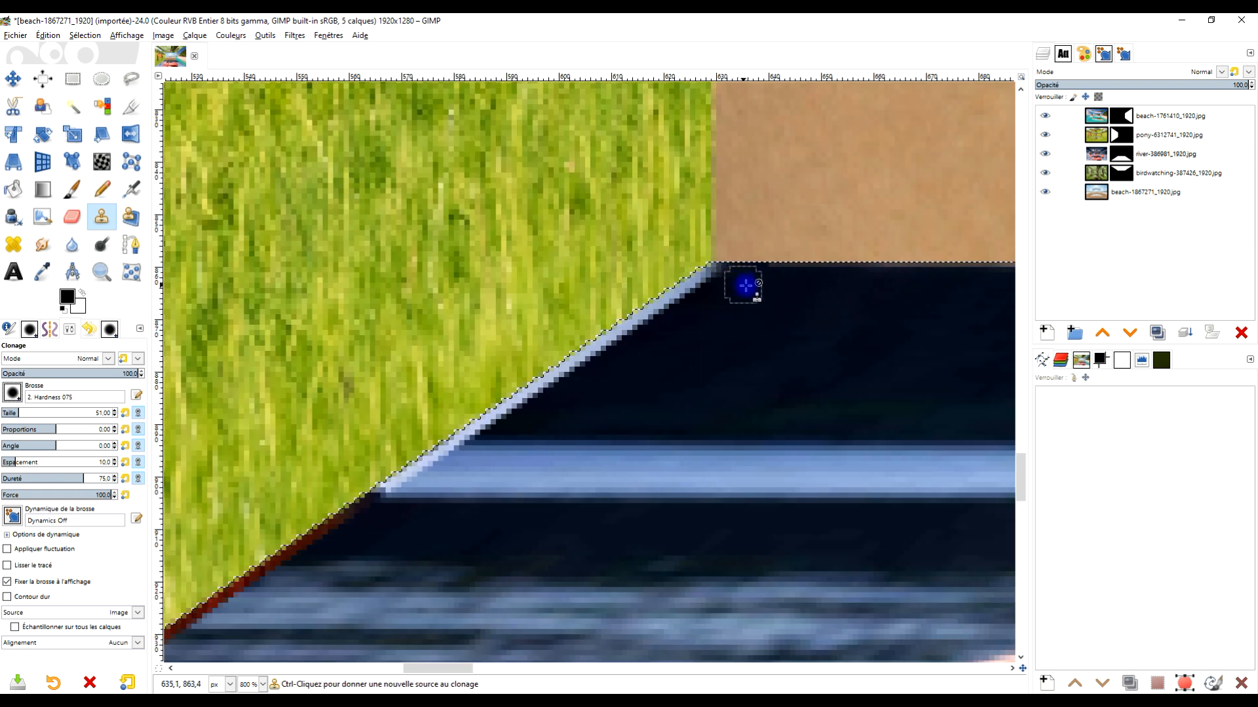
Step: Clone dark river water over the light and dark red fringe along the grass diagonal, starting at the back wall's lower corner
{"action": "left_click", "coordinate": [755, 285], "text": "ctrl"}
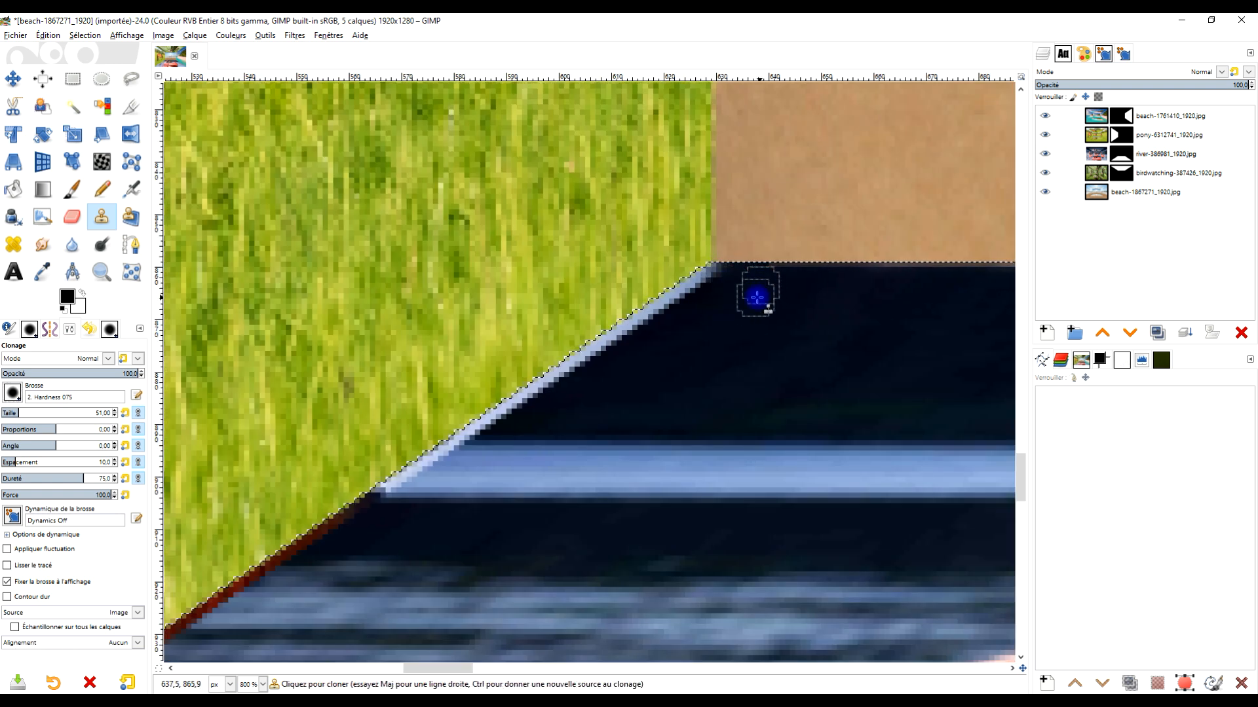
{"action": "left_click_drag", "start_coordinate": [690, 285], "coordinate": [499, 406]}
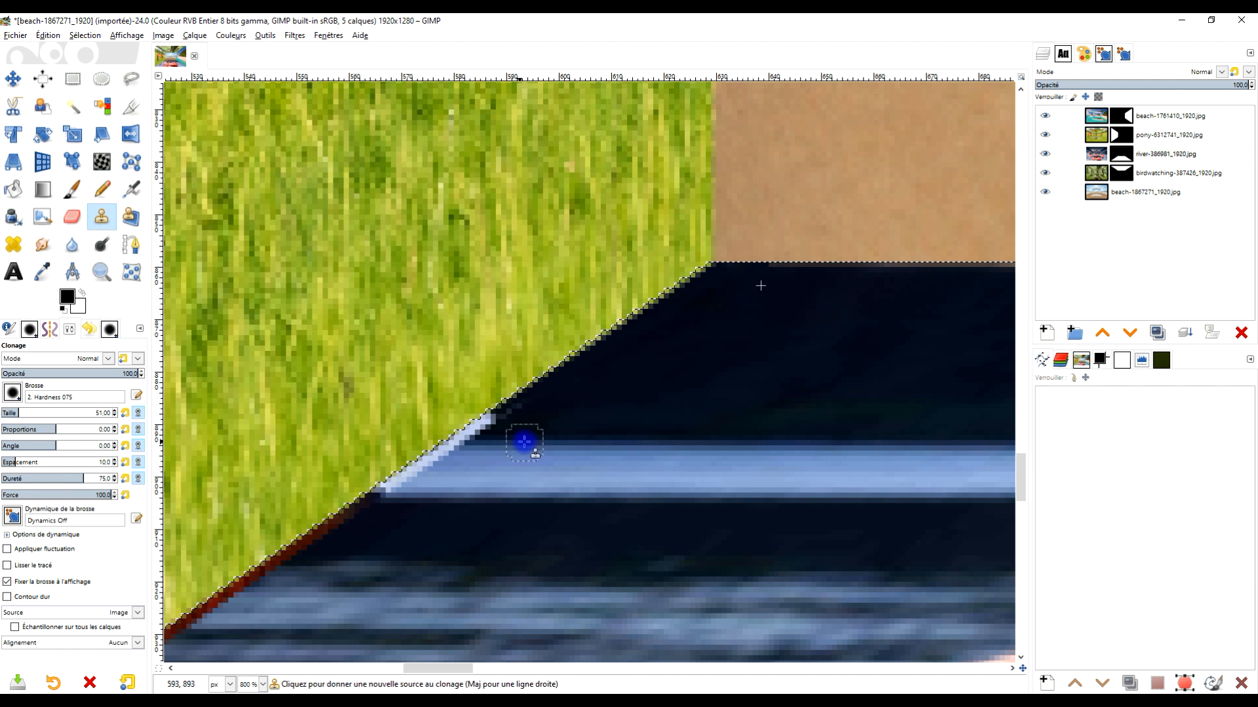
{"action": "left_click", "coordinate": [529, 439], "text": "ctrl"}
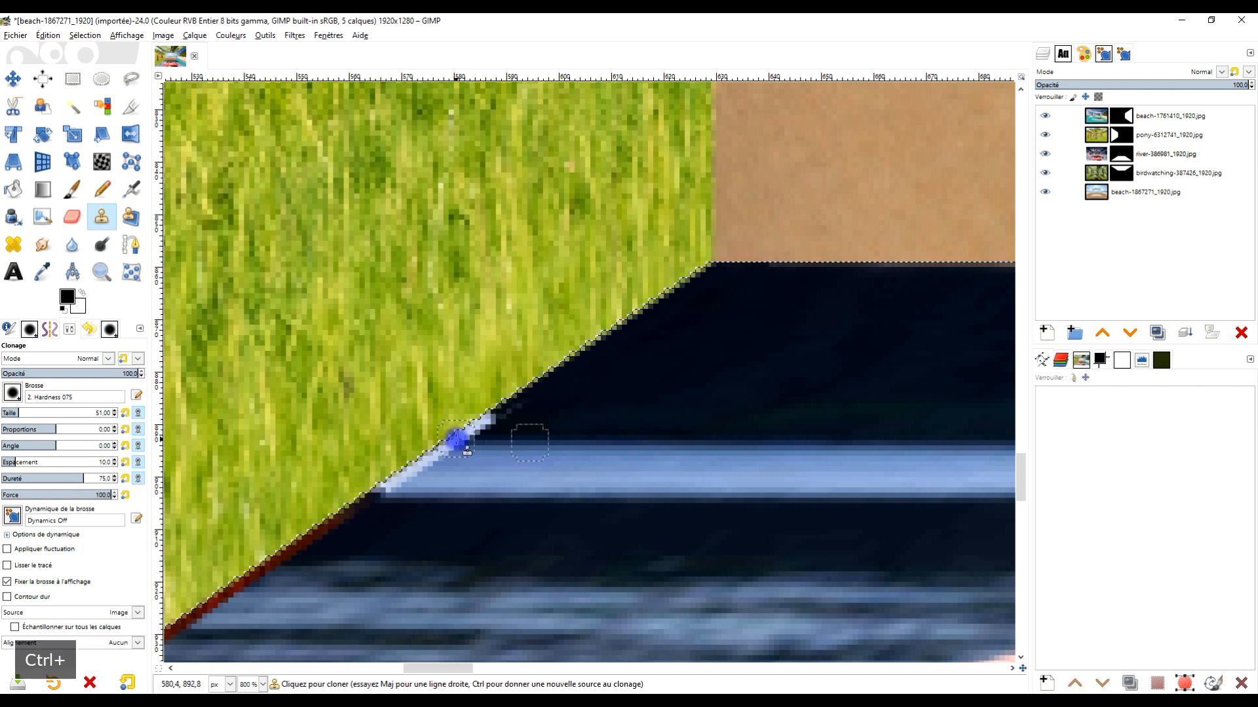
{"action": "mouse_move", "coordinate": [454, 443]}
{"action": "left_mouse_down"}
{"action": "mouse_move", "coordinate": [496, 410]}
{"action": "mouse_move", "coordinate": [422, 463]}
{"action": "left_mouse_up"}
{"action": "left_click_drag", "start_coordinate": [364, 499], "coordinate": [225, 603]}
Step: Clone neighbouring blue water over the dark red and white fringe along the middle stretch of the grass diagonal
{"action": "left_click_drag", "start_coordinate": [480, 538], "coordinate": [853, 205]}
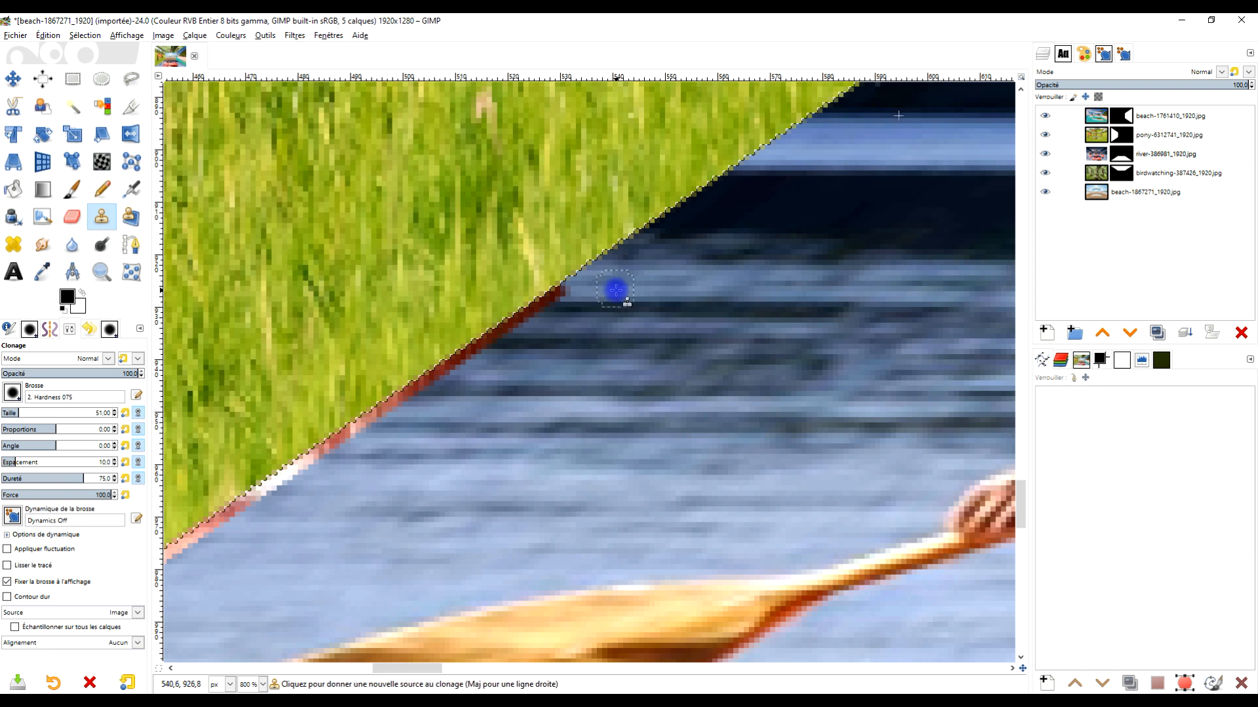
{"action": "left_click", "coordinate": [613, 300], "text": "ctrl"}
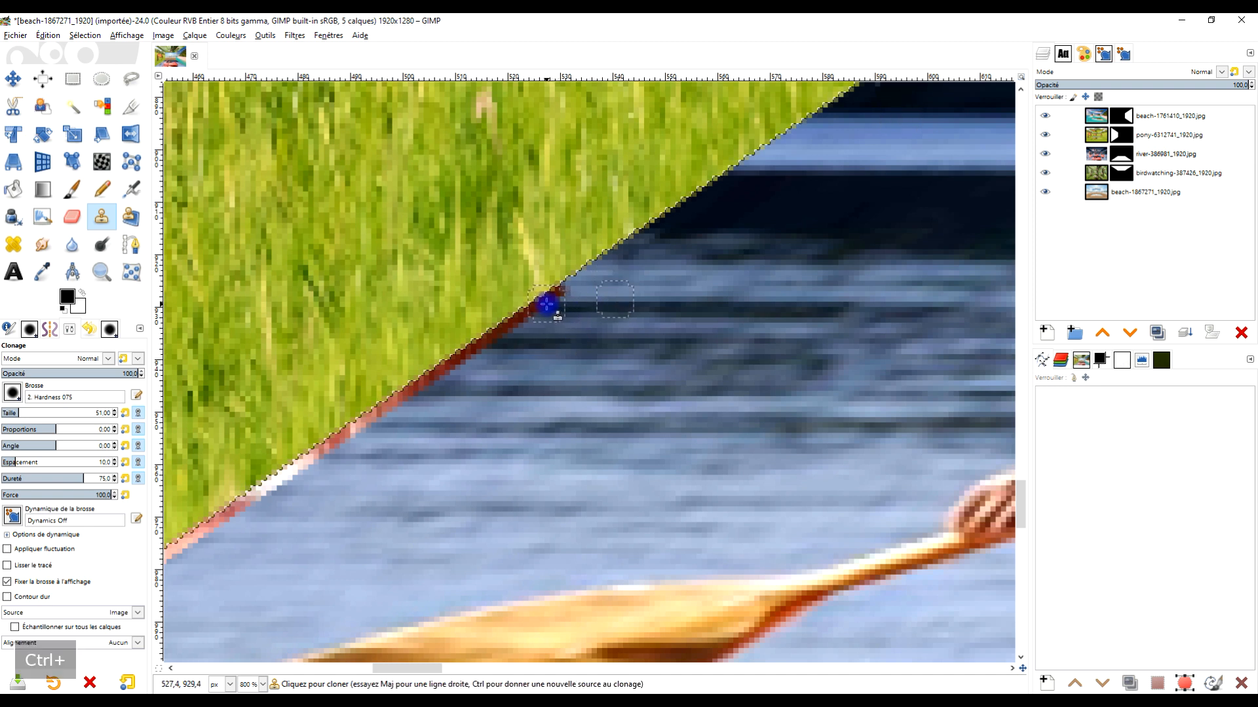
{"action": "left_click_drag", "start_coordinate": [567, 288], "coordinate": [221, 519]}
{"action": "left_click_drag", "start_coordinate": [364, 531], "coordinate": [828, 293]}
{"action": "left_click", "coordinate": [657, 290], "text": "ctrl"}
{"action": "mouse_move", "coordinate": [651, 288]}
{"action": "left_mouse_down"}
{"action": "mouse_move", "coordinate": [379, 477]}
{"action": "mouse_move", "coordinate": [280, 530]}
{"action": "left_mouse_up"}
Step: Clone adjacent river water over the remaining pink, red and dark fringe along the lower stretch of the grass diagonal
{"action": "left_click_drag", "start_coordinate": [537, 471], "coordinate": [837, 132]}
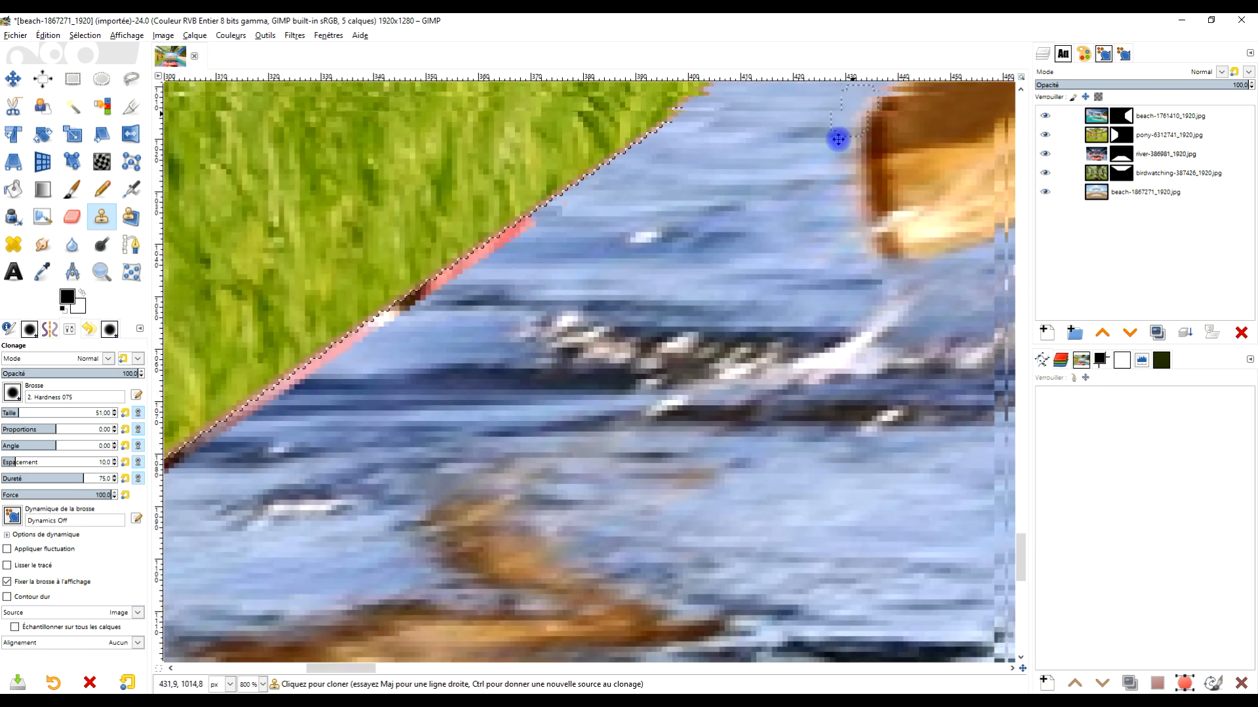
{"action": "left_click", "coordinate": [588, 240], "text": "ctrl"}
{"action": "left_click_drag", "start_coordinate": [532, 241], "coordinate": [354, 364]}
{"action": "left_click_drag", "start_coordinate": [289, 391], "coordinate": [173, 464]}
{"action": "left_click_drag", "start_coordinate": [520, 348], "coordinate": [898, 90]}
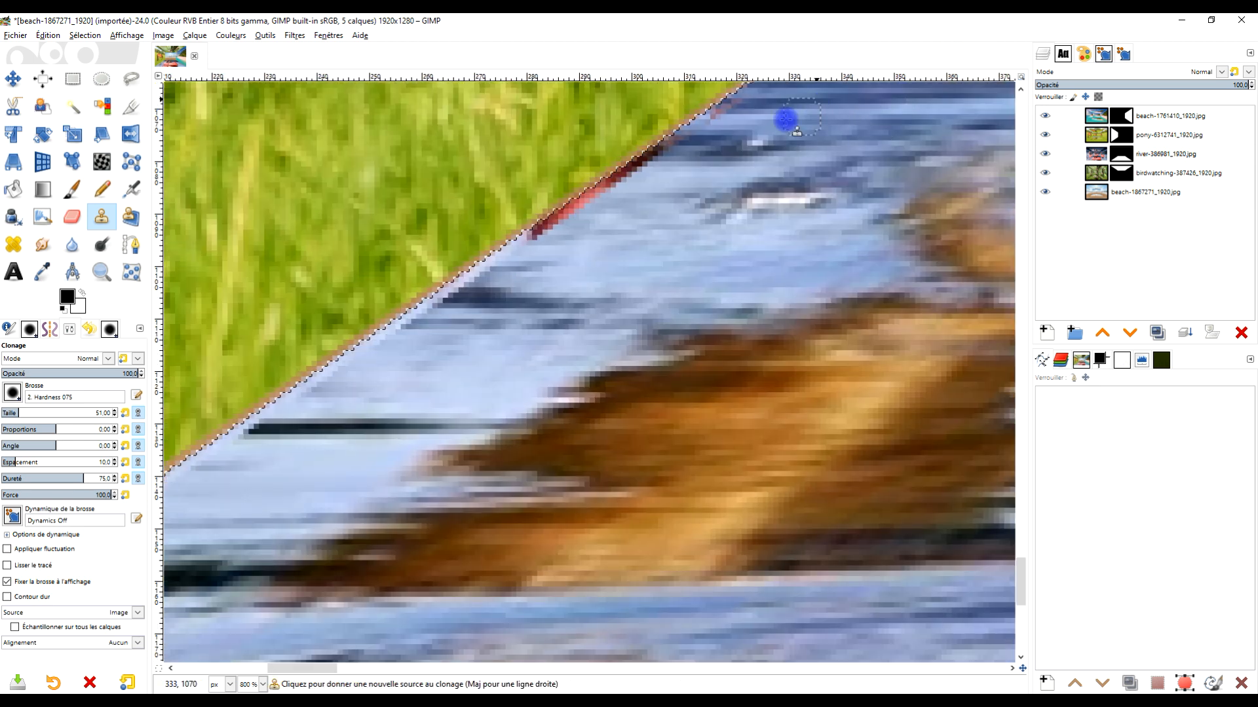
{"action": "left_click", "coordinate": [726, 125], "text": "ctrl"}
{"action": "left_click_drag", "start_coordinate": [676, 135], "coordinate": [289, 375]}
{"action": "left_click_drag", "start_coordinate": [239, 411], "coordinate": [221, 427]}
Step: Clear the selection around the river face and switch to the Rectangle Select tool with the whole collage in view
{"action": "scroll", "coordinate": [787, 232], "scroll_direction": "down", "scroll_amount": 5}
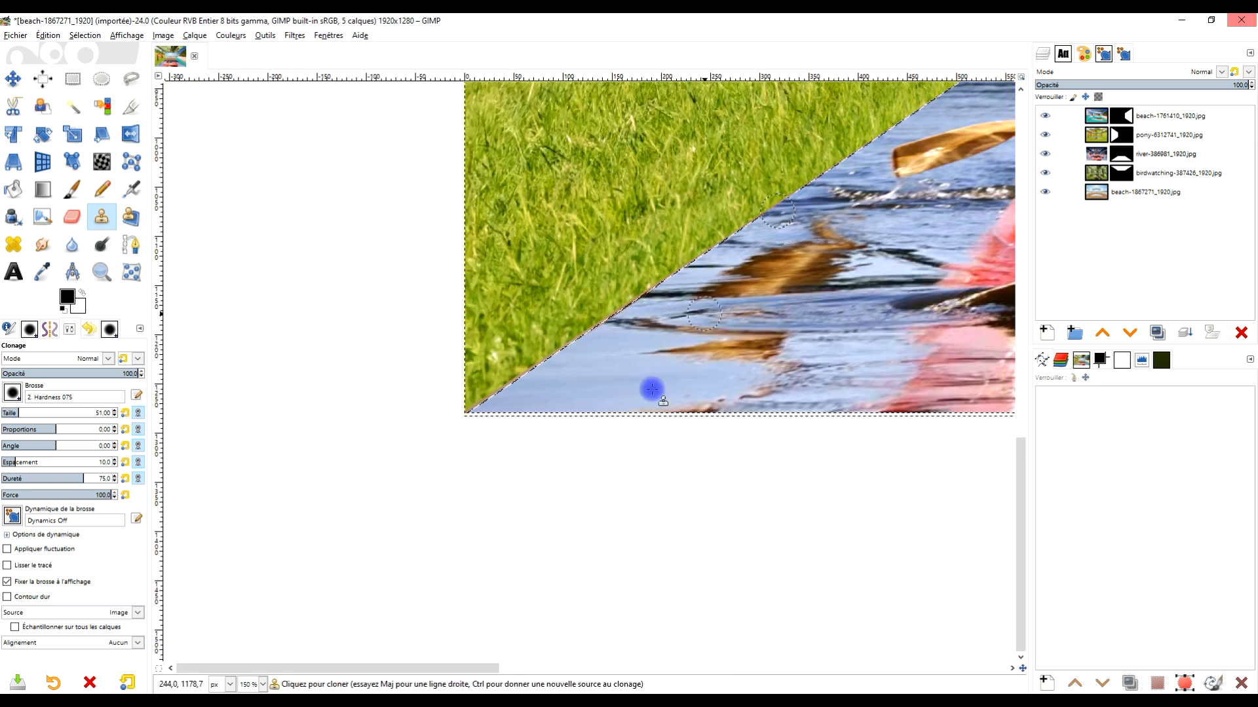
{"action": "scroll", "coordinate": [651, 390], "scroll_direction": "down", "scroll_amount": 2}
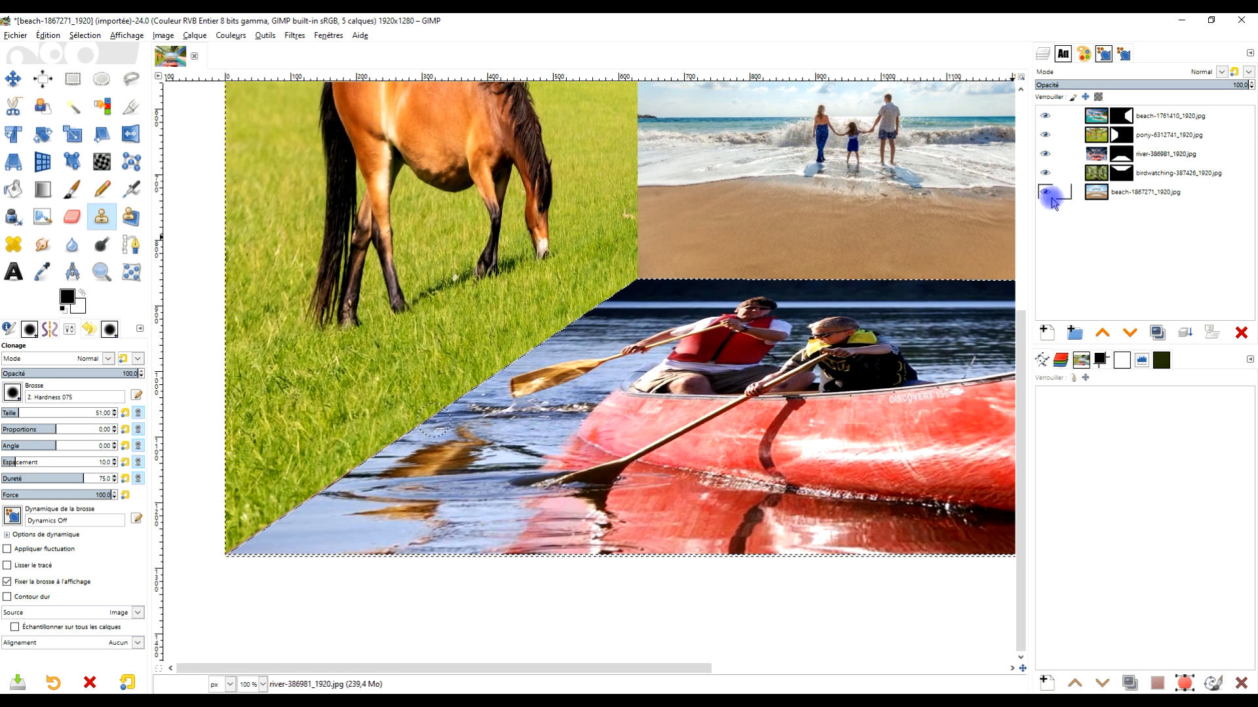
{"action": "scroll", "coordinate": [763, 318], "scroll_direction": "down", "scroll_amount": 2}
{"action": "mouse_move", "coordinate": [762, 320]}
{"action": "left_mouse_down"}
{"action": "mouse_move", "coordinate": [547, 488]}
{"action": "mouse_move", "coordinate": [565, 462]}
{"action": "left_mouse_up"}
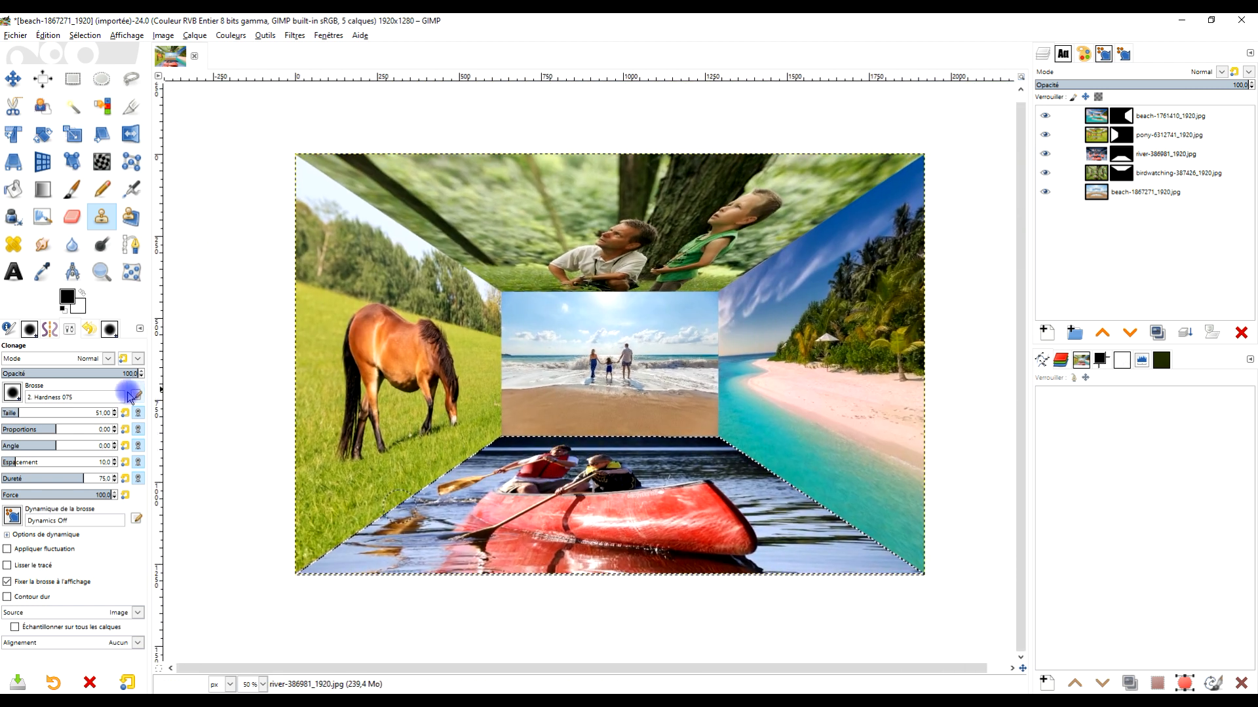
{"action": "left_click", "coordinate": [101, 272]}
{"action": "mouse_move", "coordinate": [290, 149]}
{"action": "left_mouse_down"}
{"action": "mouse_move", "coordinate": [895, 581]}
{"action": "mouse_move", "coordinate": [930, 586]}
{"action": "left_mouse_up"}
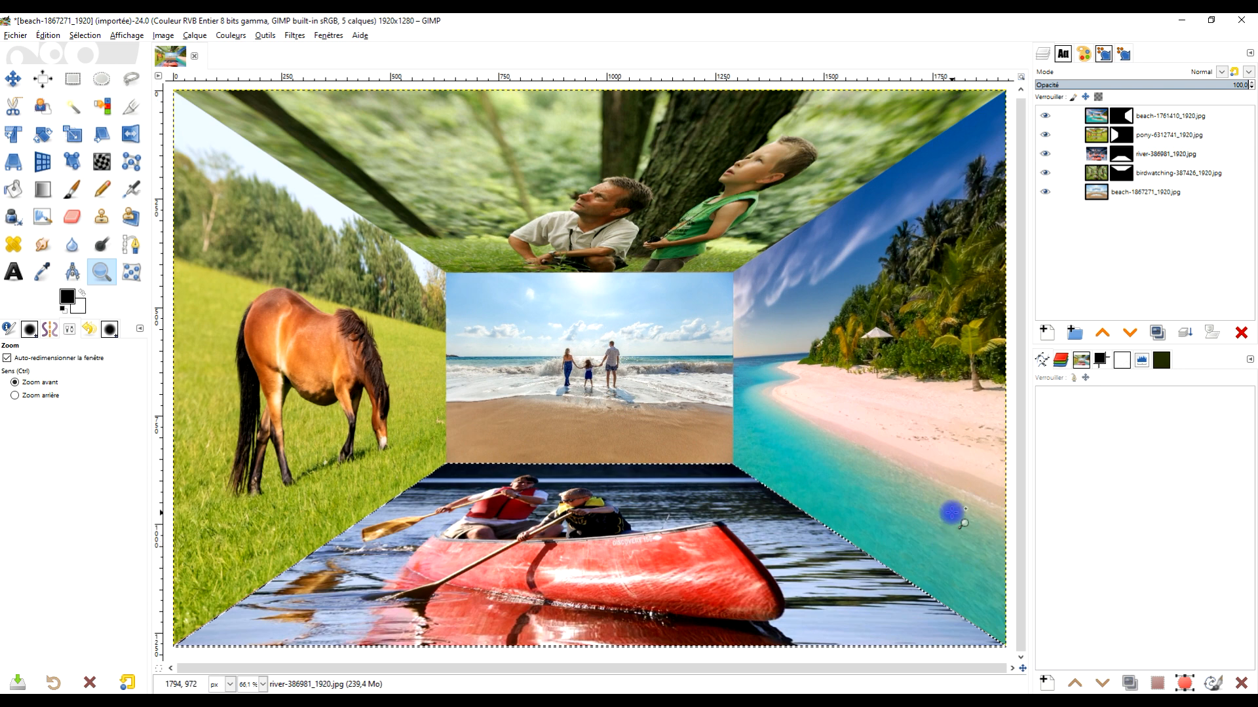
{"action": "left_click", "coordinate": [73, 79]}
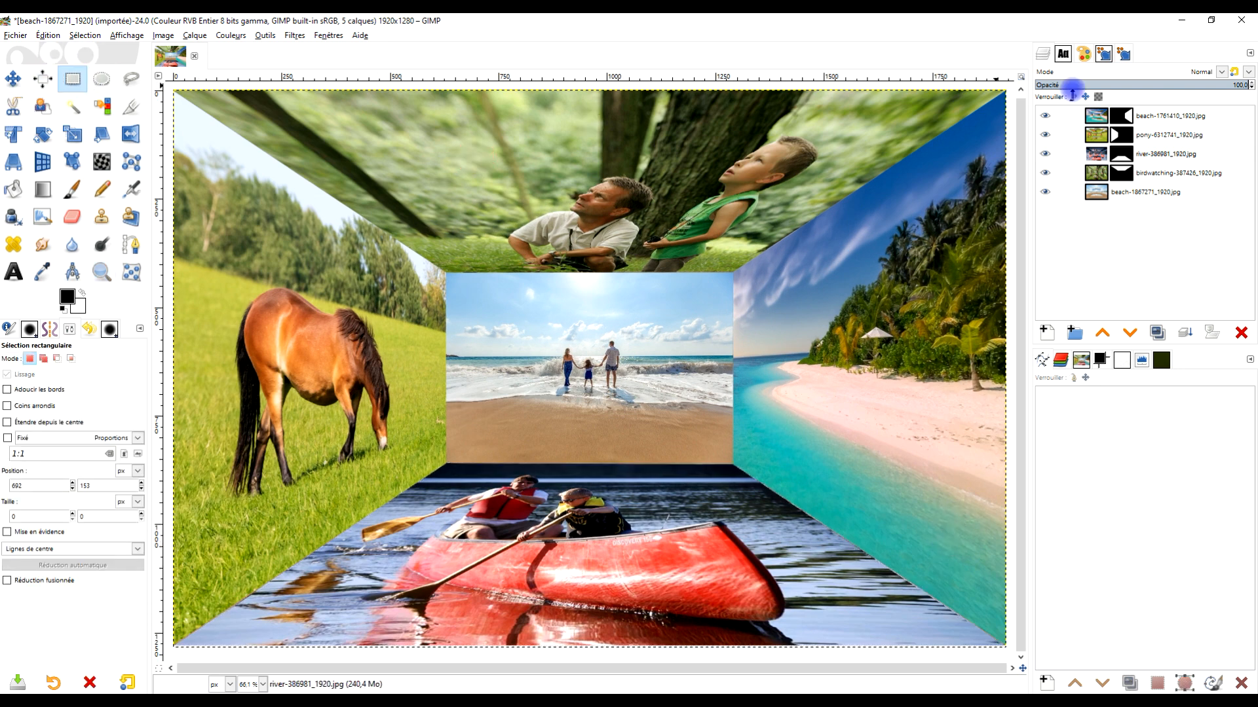